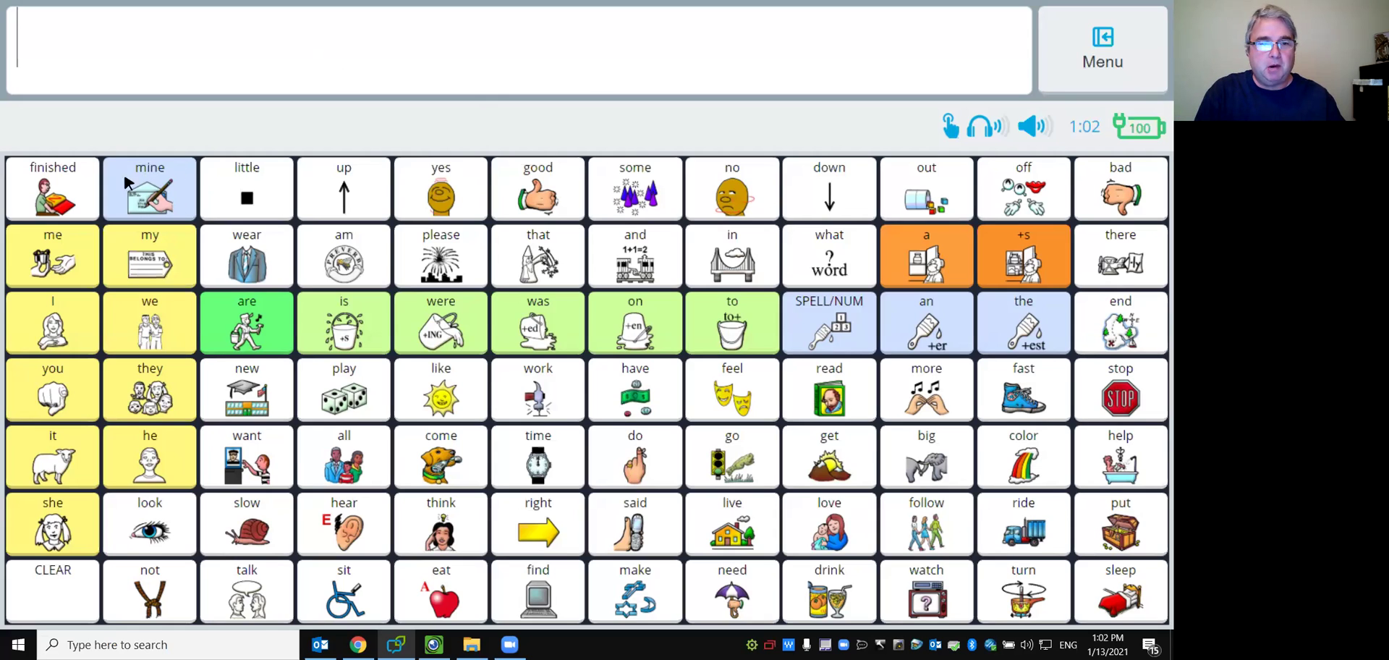
Produce the word "mine" through its two-icon sequence and clear the message.
left_click(151, 197)
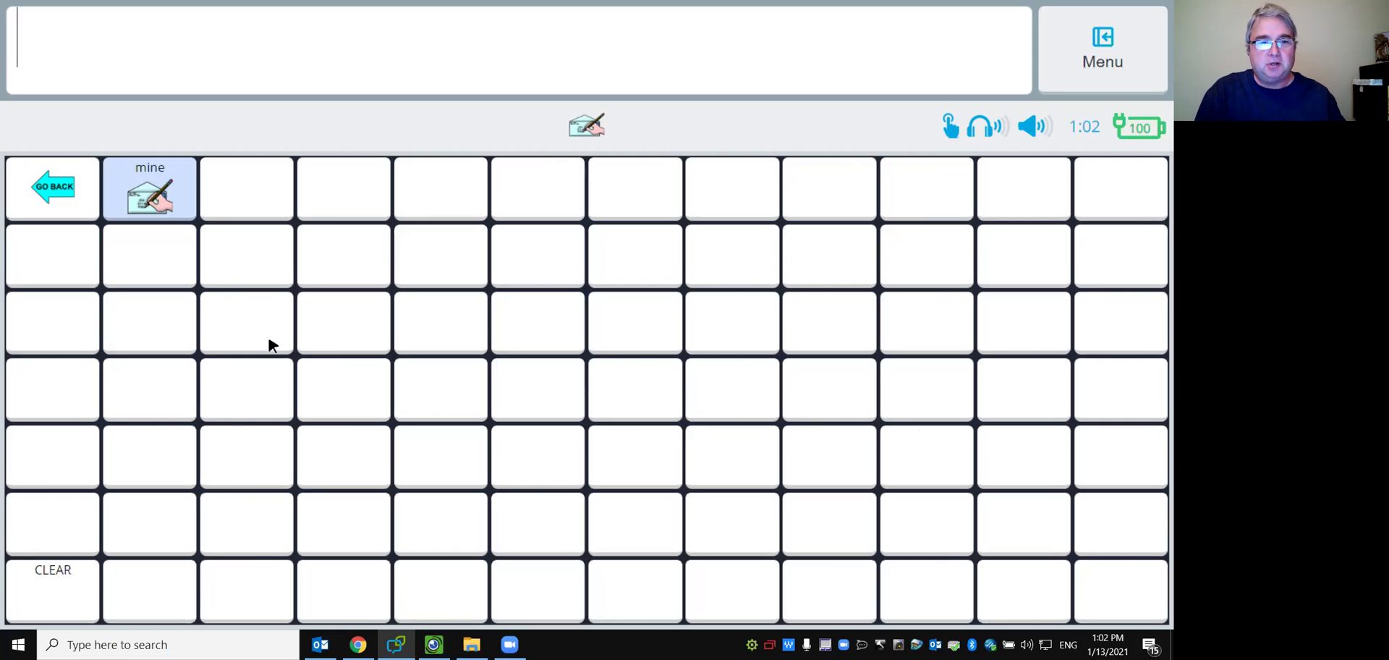
left_click(158, 199)
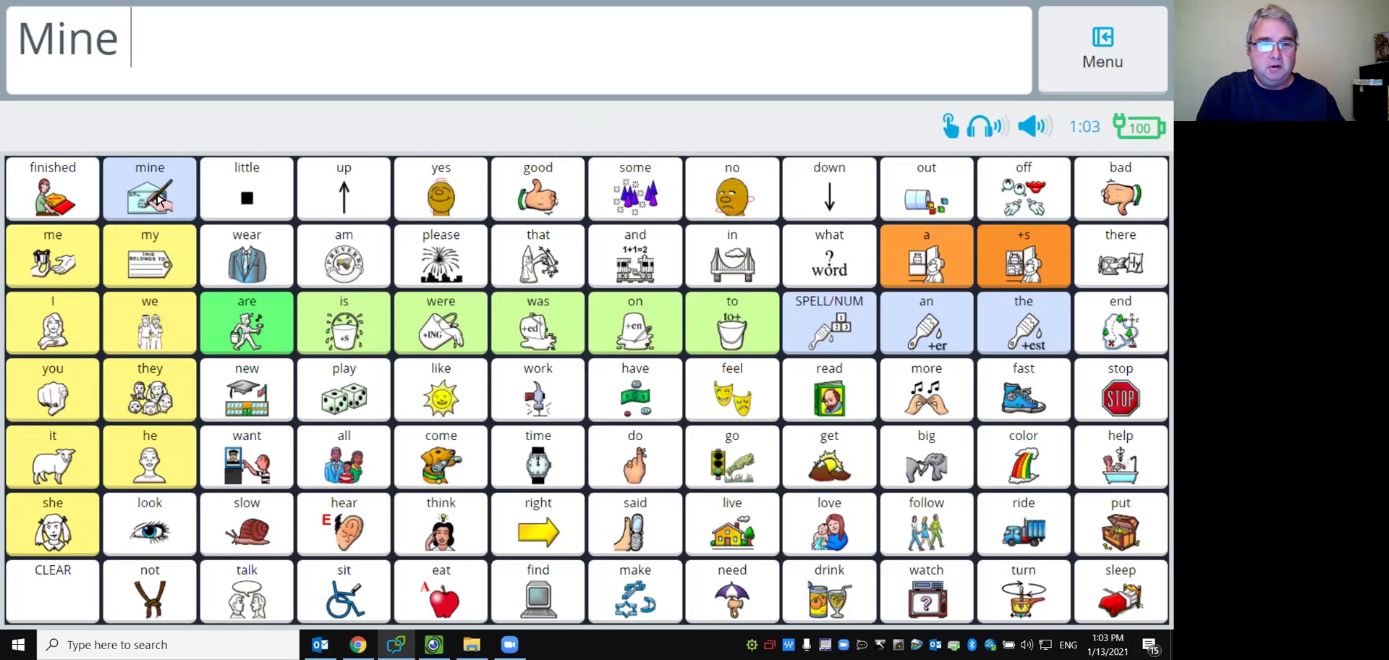
left_click(54, 588)
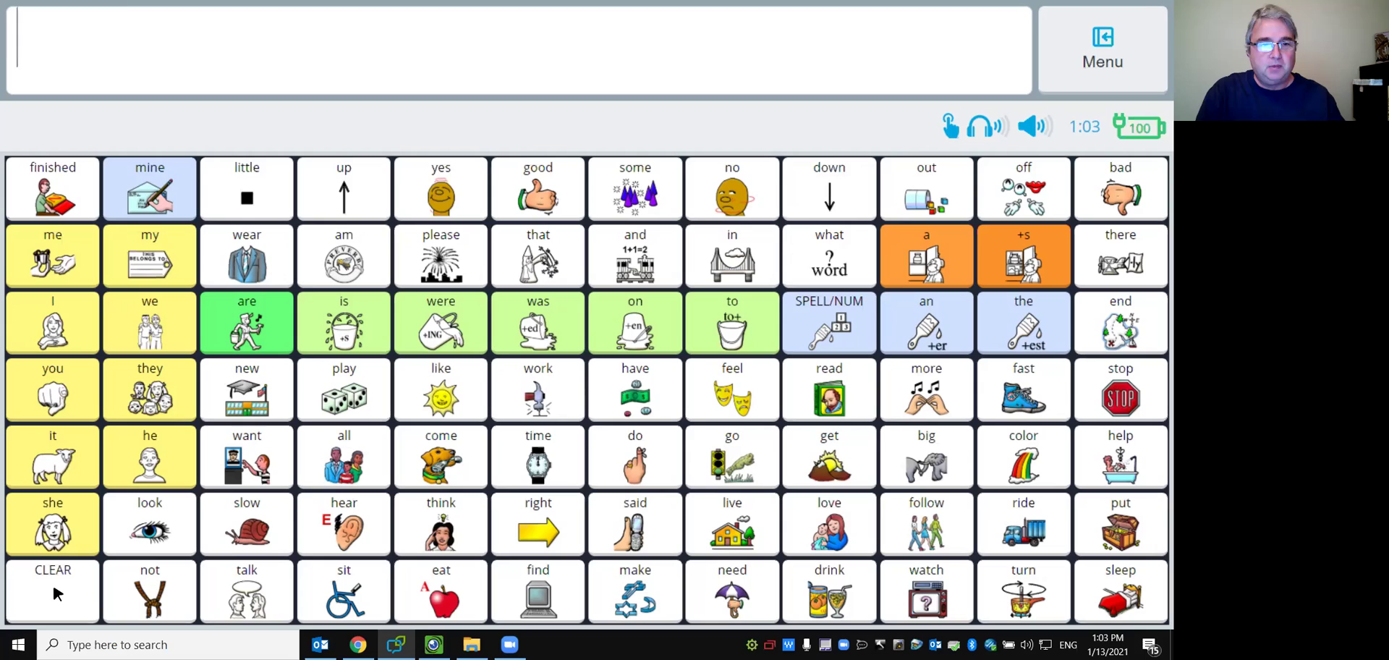
Edit the page behind the mine icon and create a new link on its empty up-arrow button.
left_click(158, 190)
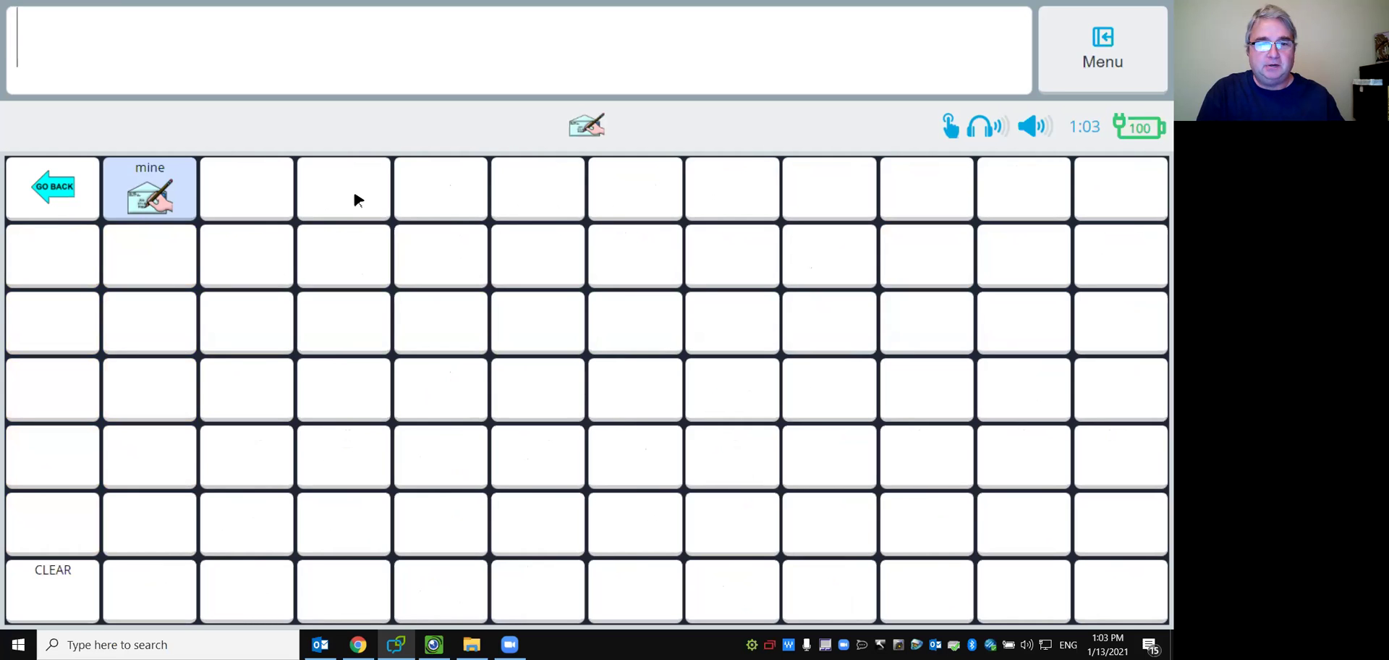
left_click(1095, 66)
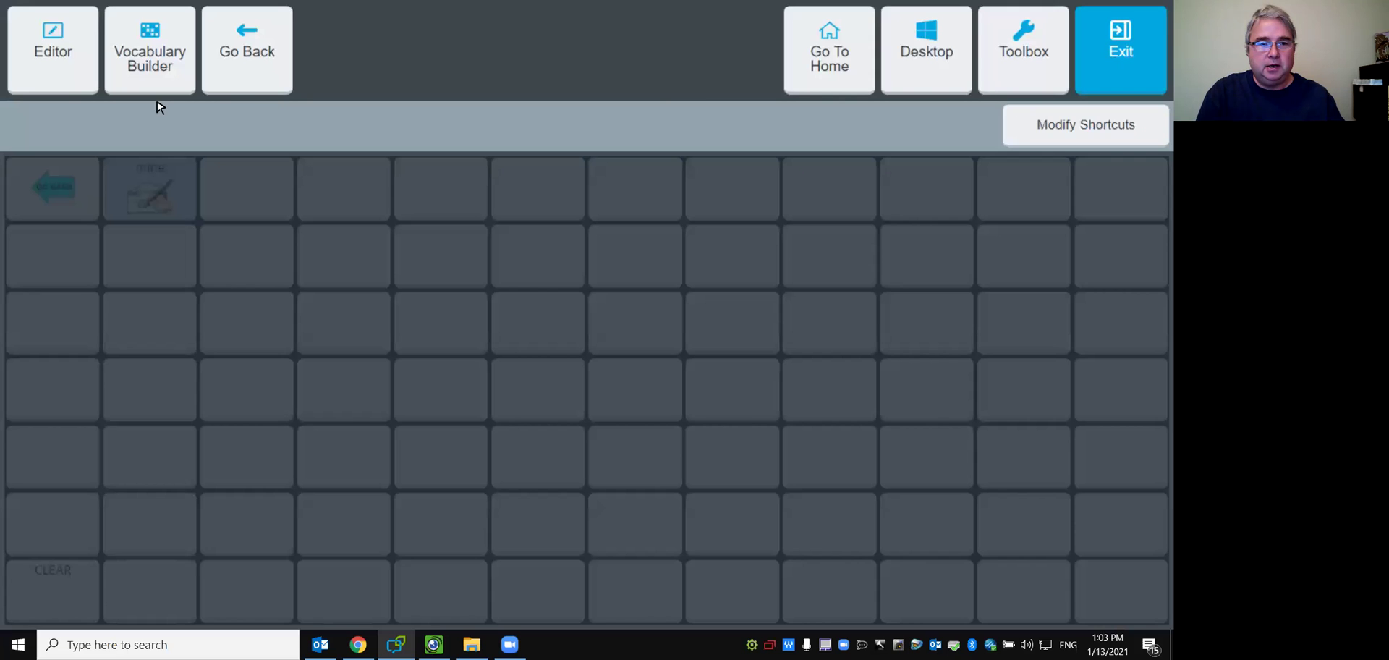
left_click(61, 64)
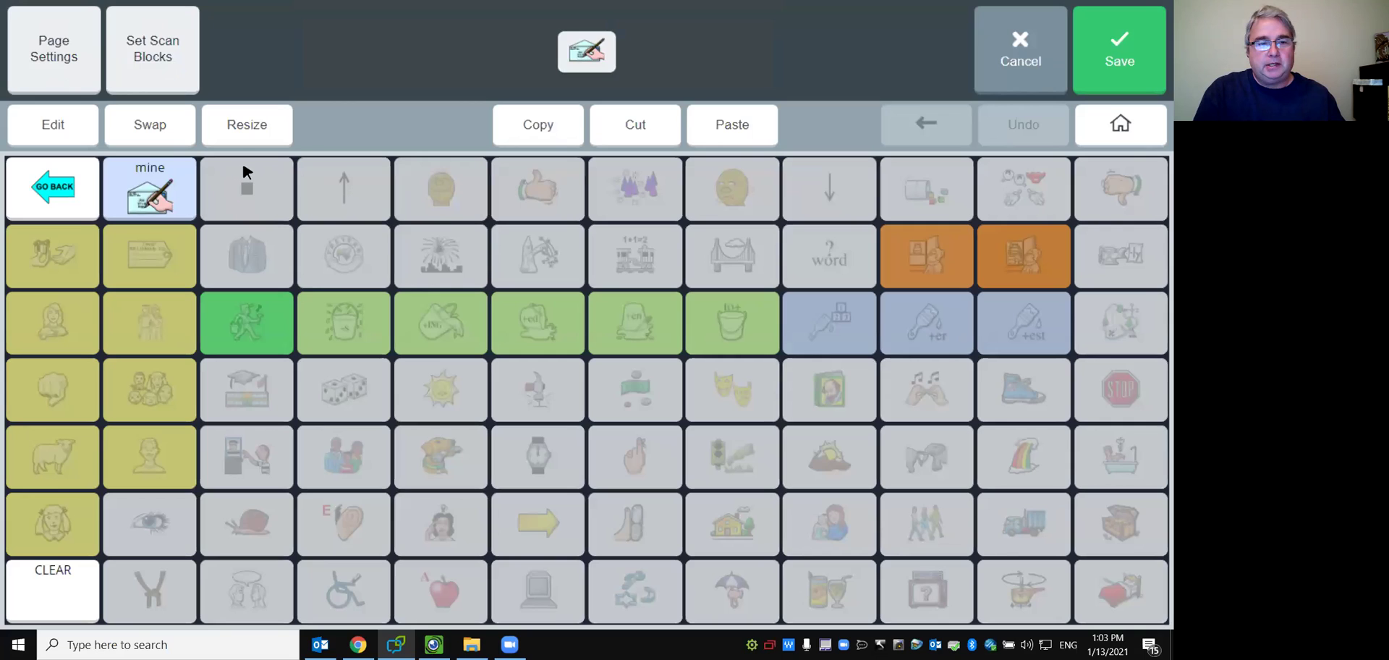
left_click(347, 179)
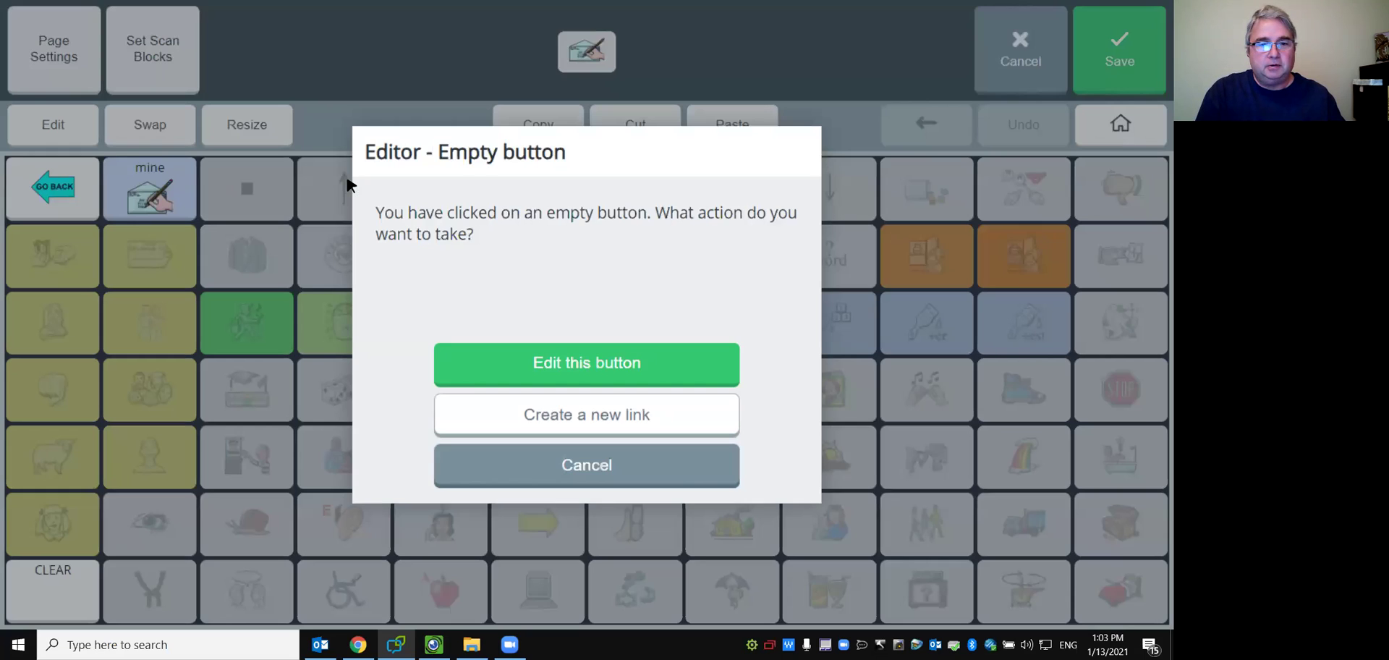
left_click(598, 429)
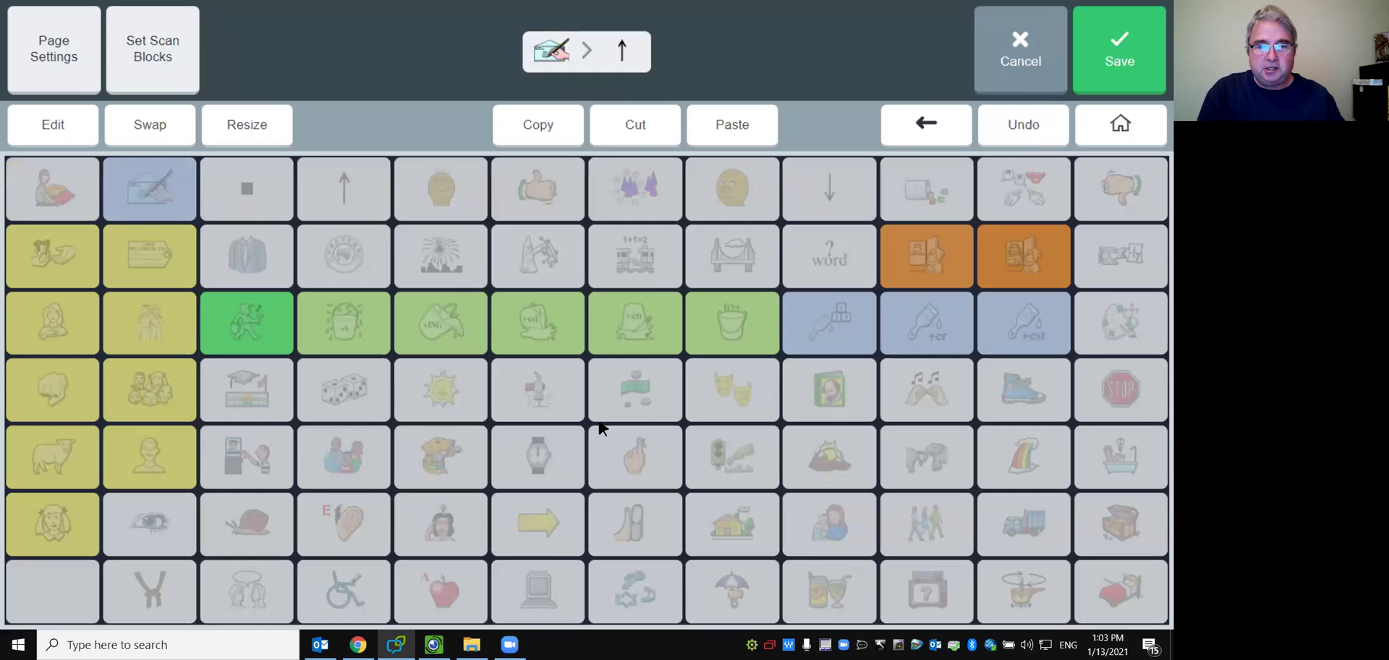
Edit the empty thumbs-up button on the new linked page and enter the person's first name as its message.
left_click(540, 177)
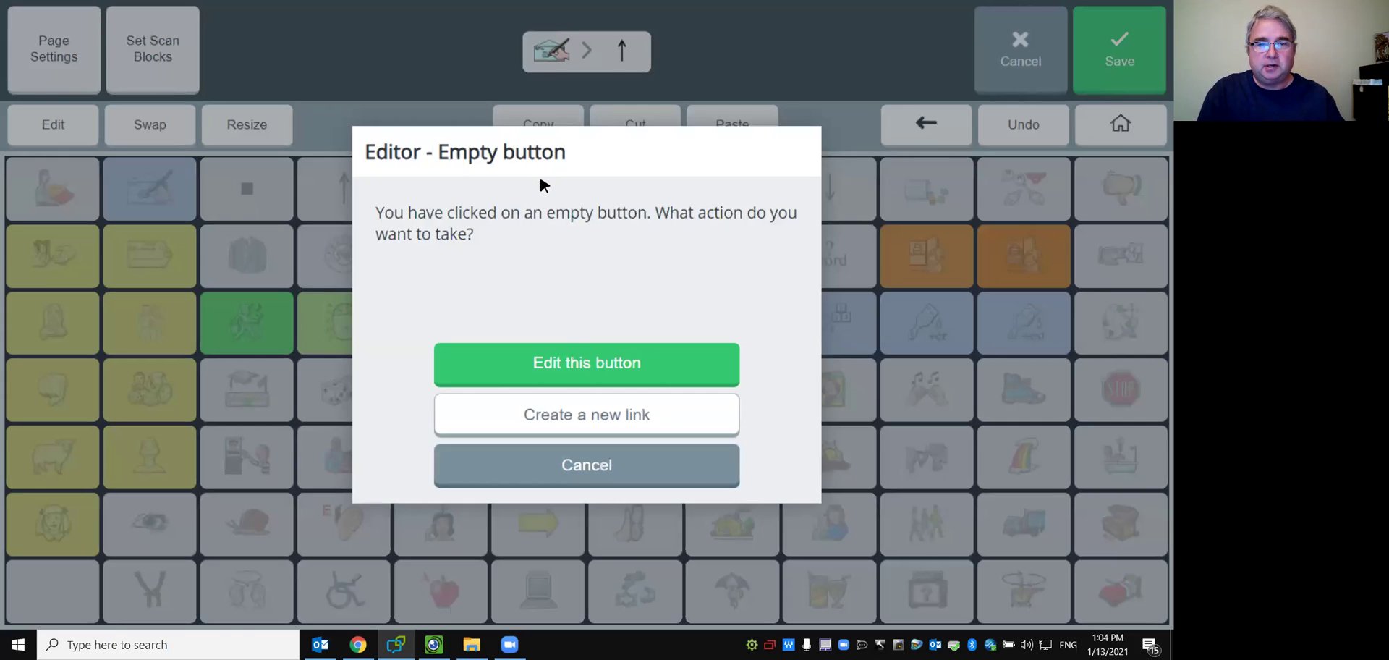
left_click(573, 363)
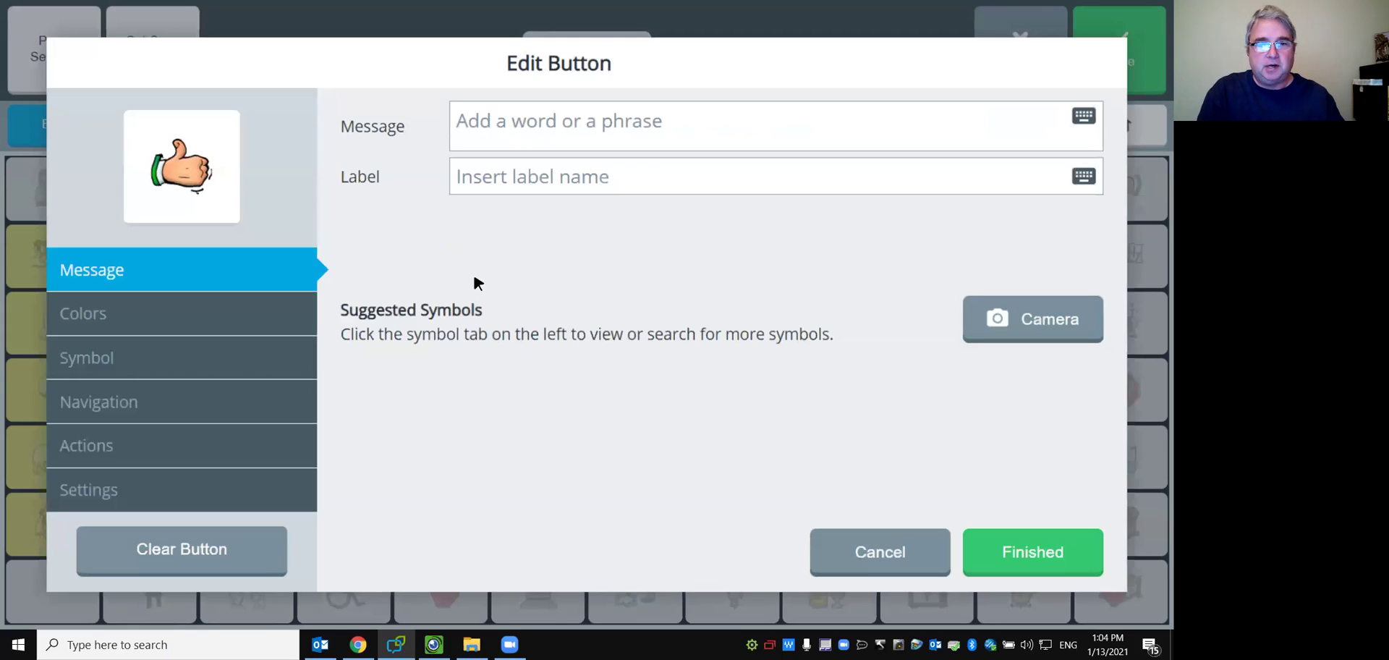
left_click(528, 129)
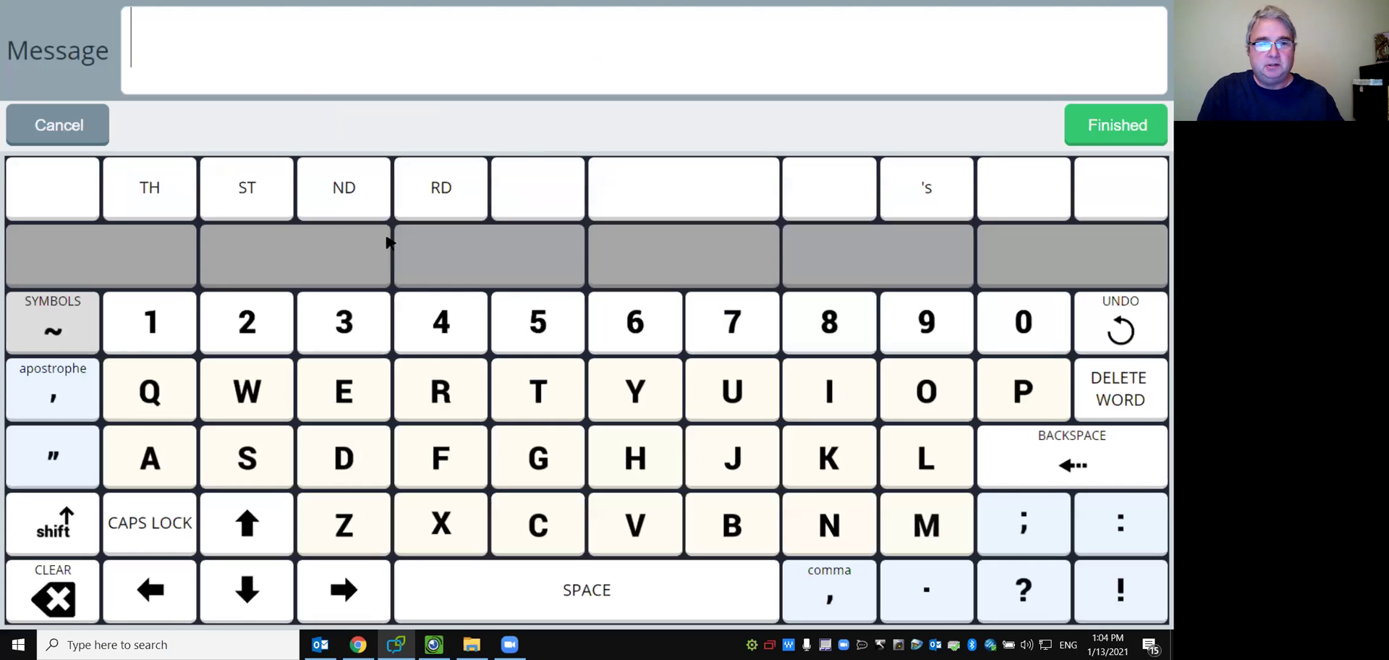
left_click(80, 133)
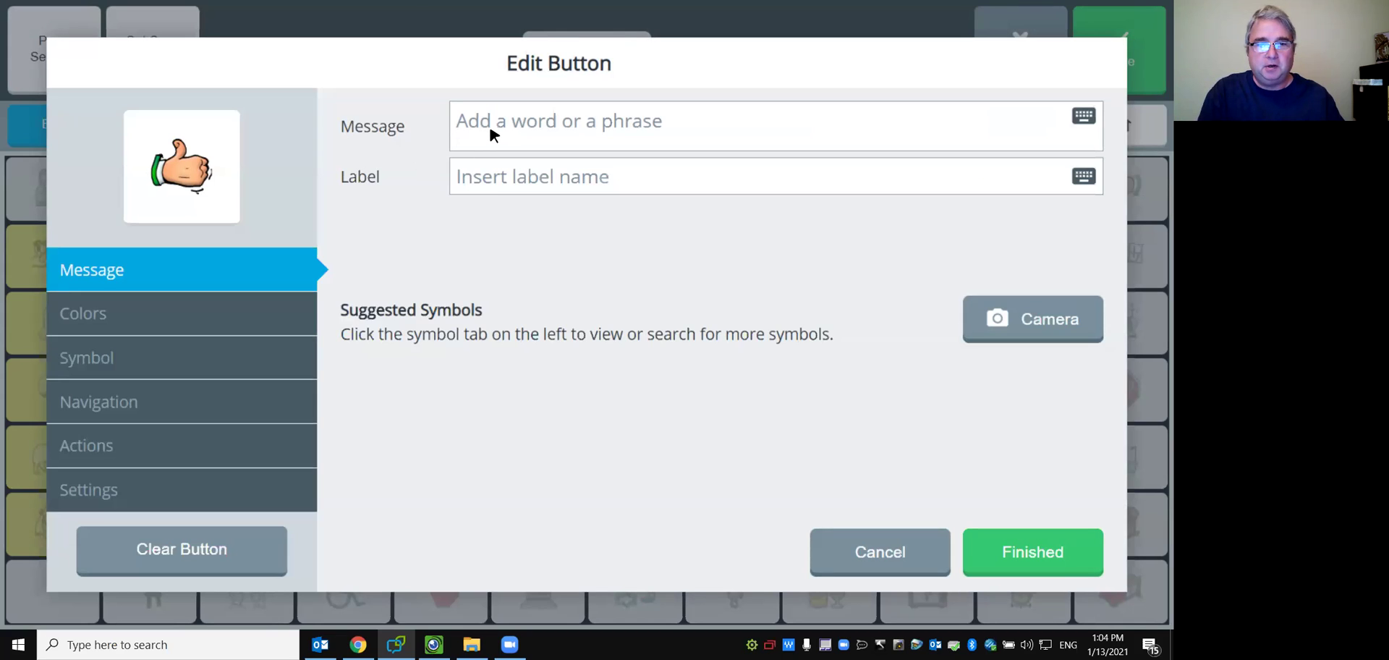
left_click(544, 125)
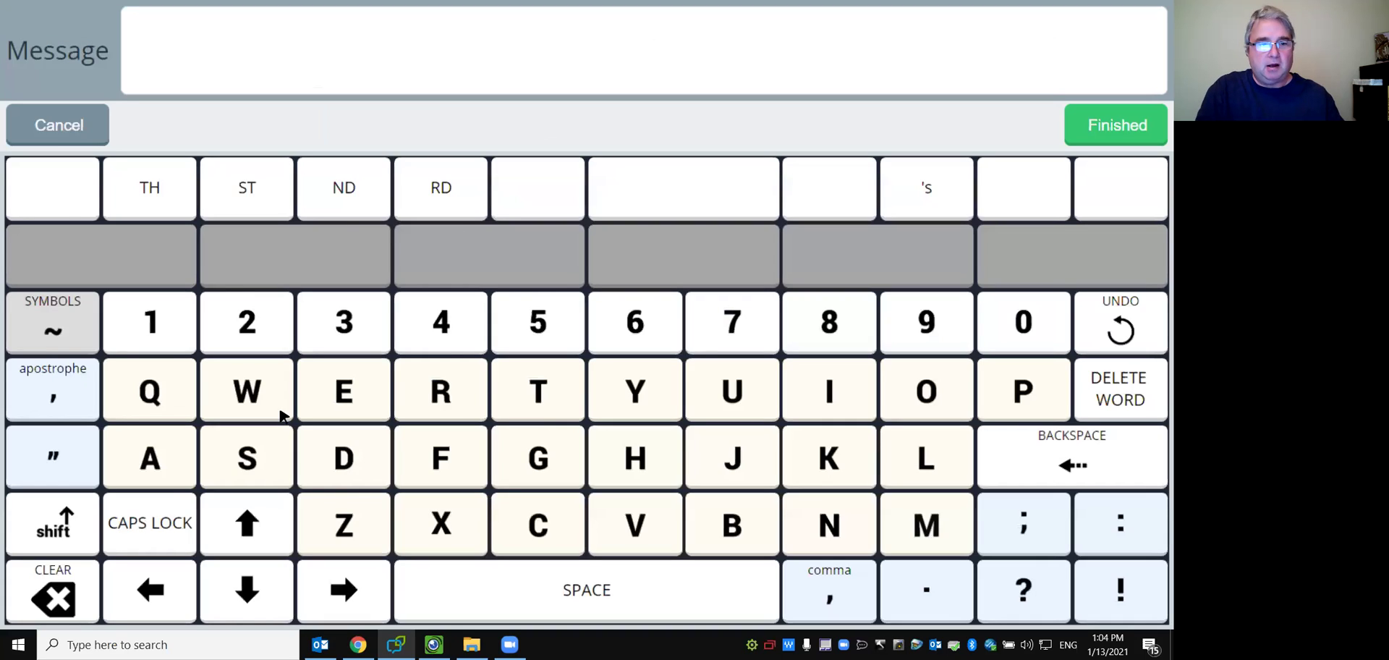
left_click(65, 534)
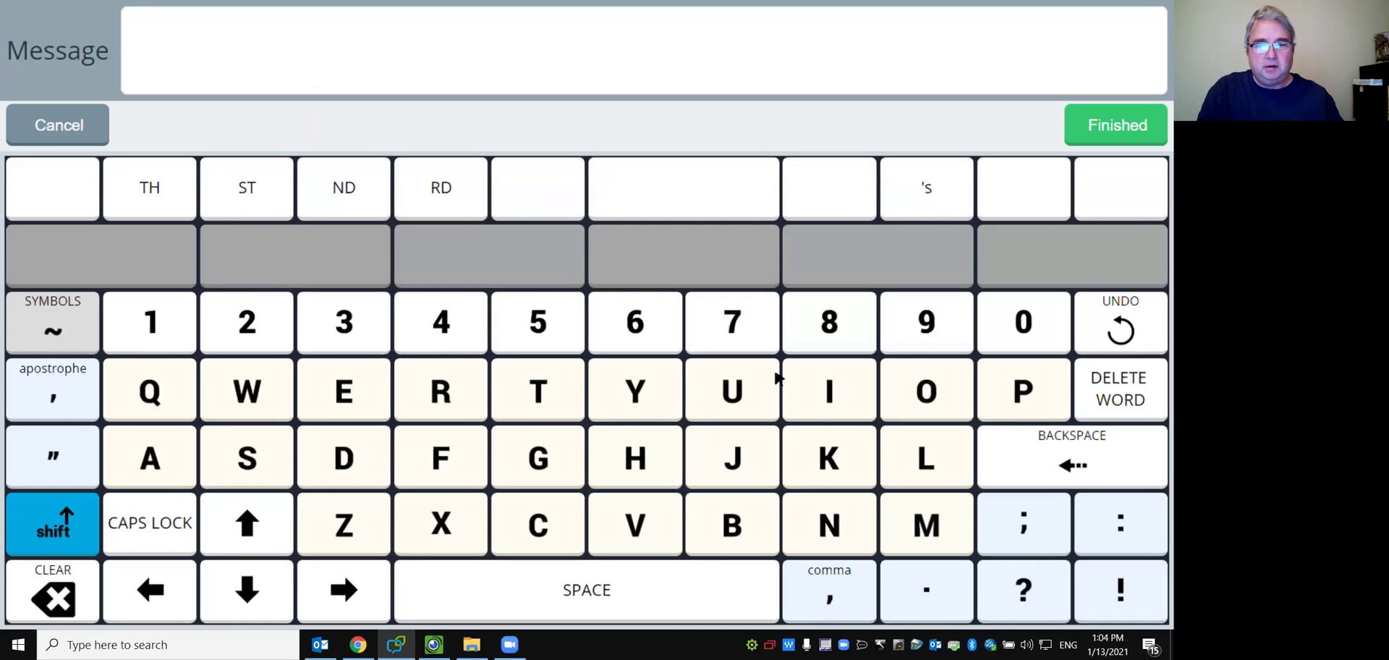
left_click(1051, 391)
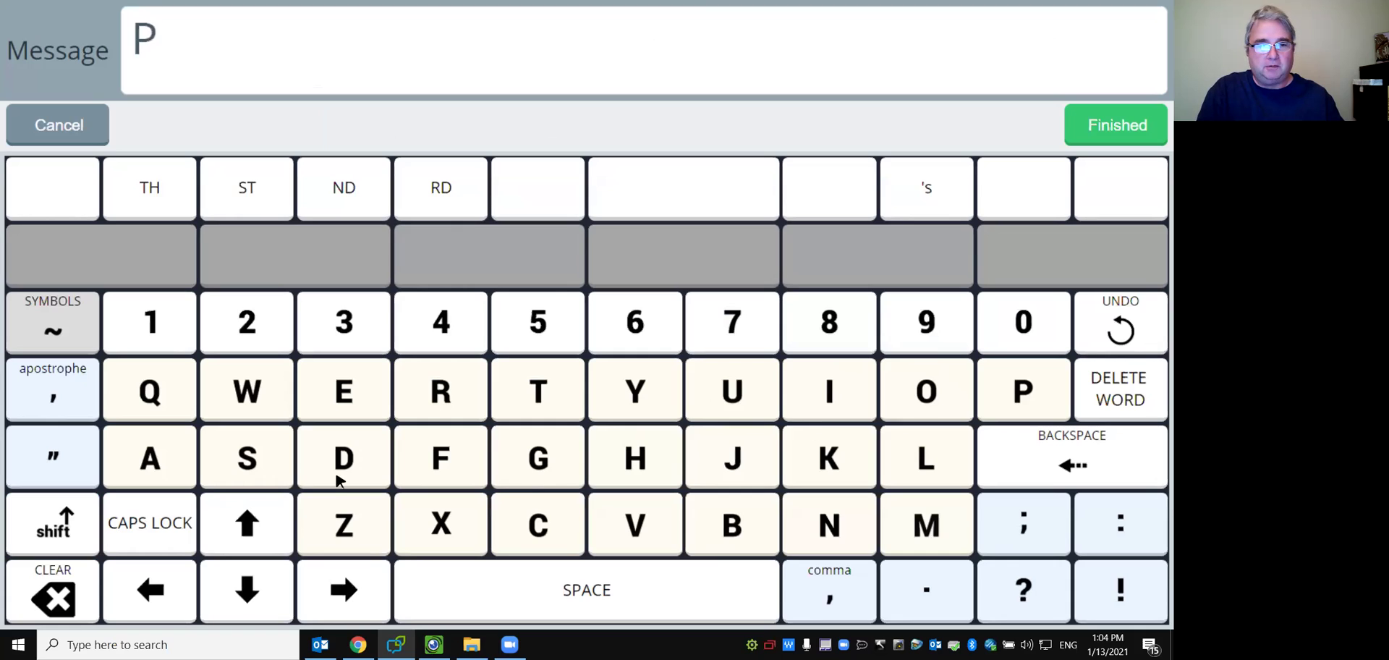
left_click(171, 463)
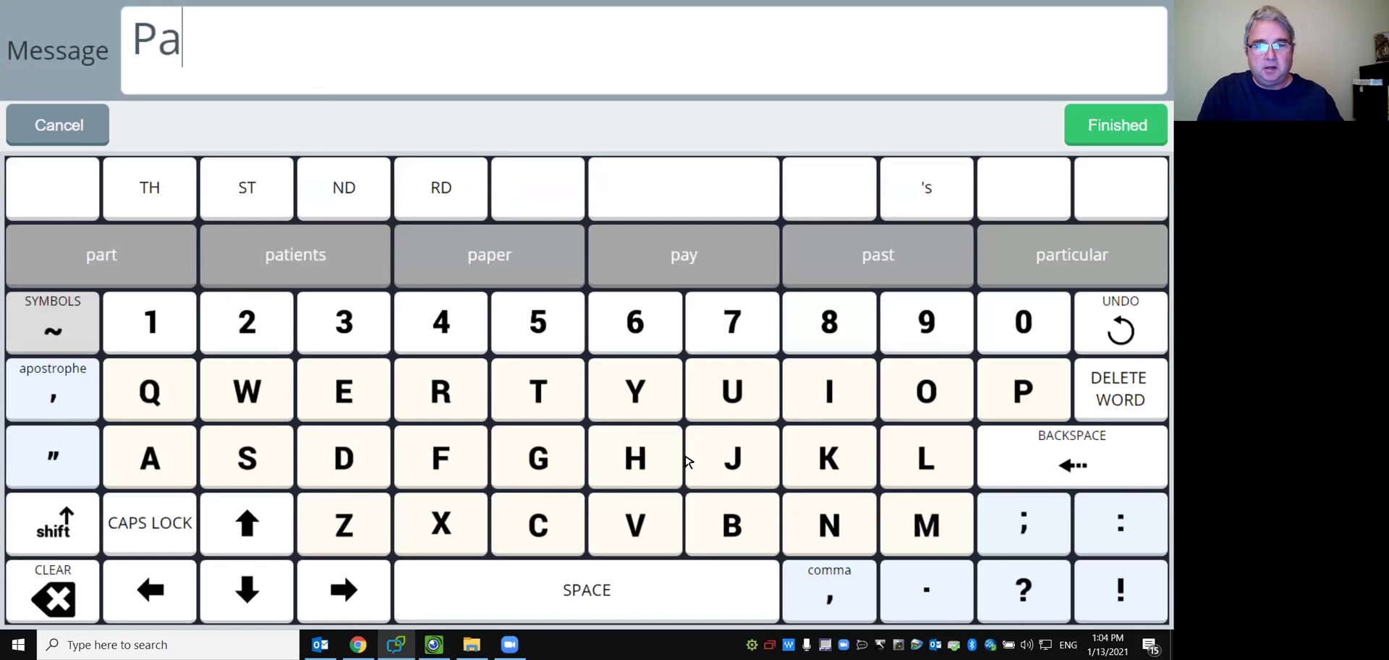
left_click(732, 394)
left_click(929, 469)
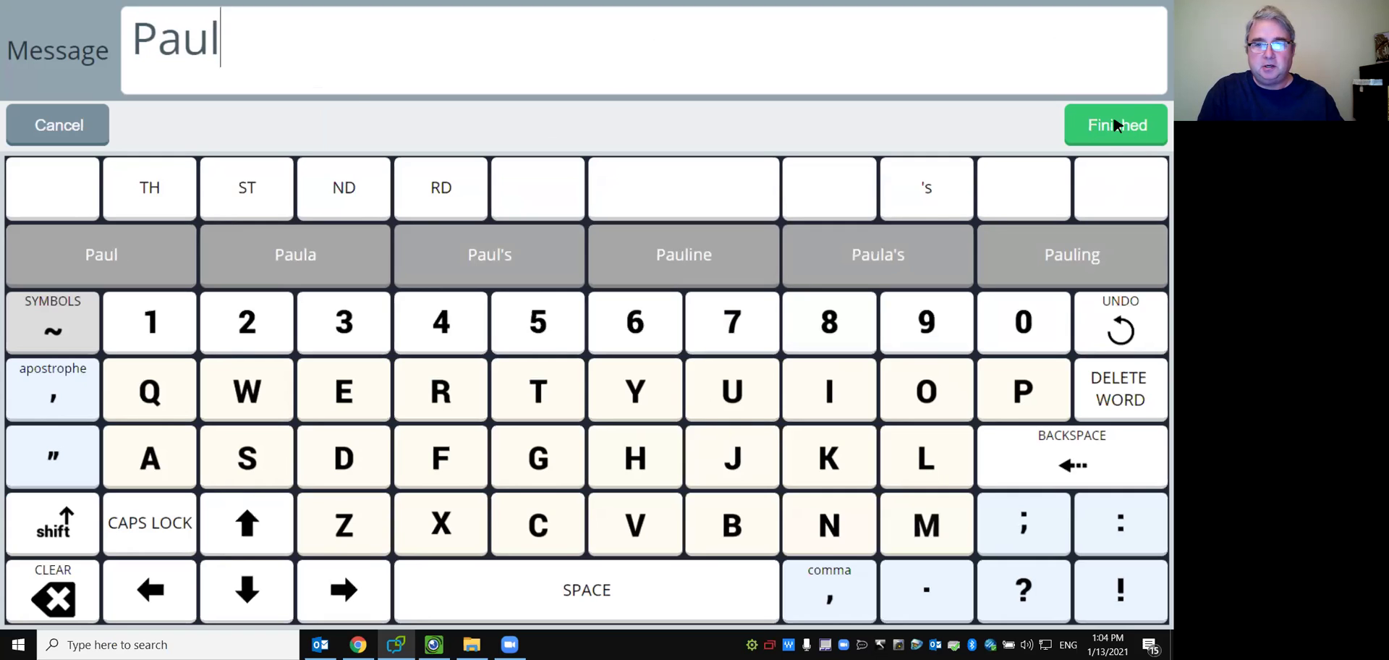
left_click(1114, 125)
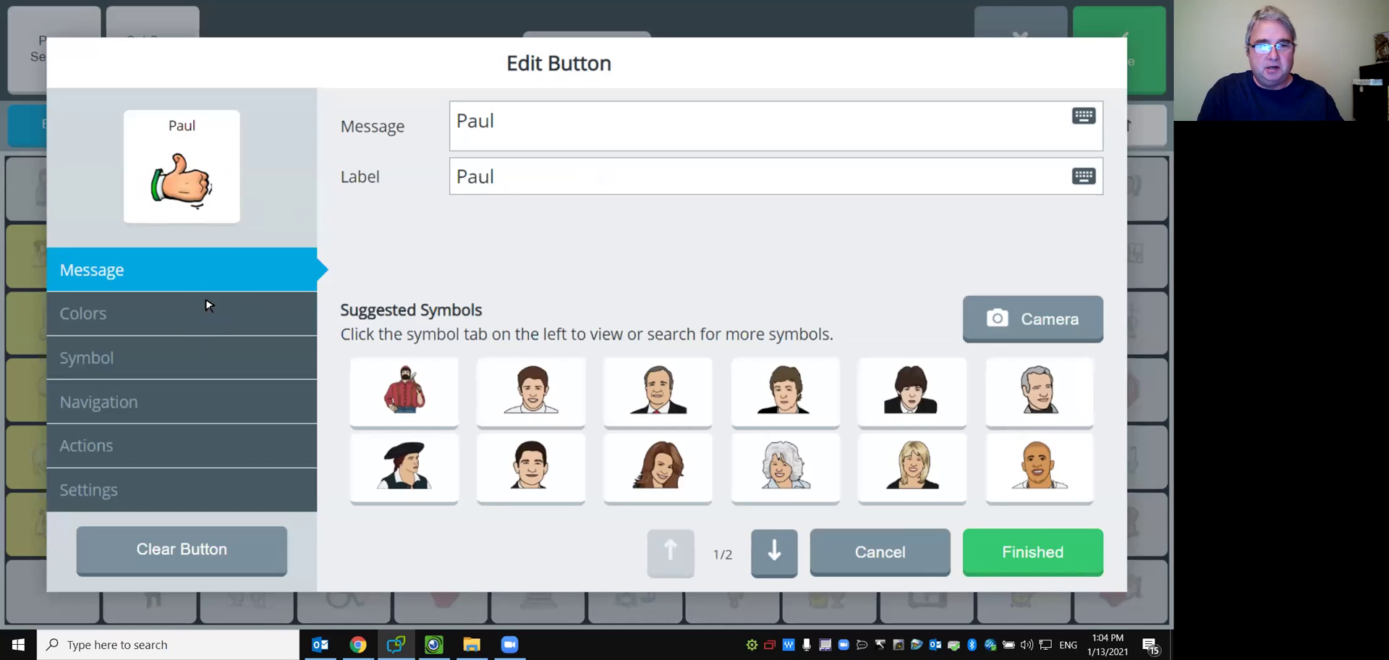
Color the name button light peach, search symbols for "boy", assign the blue-shirted boy, and save the edits.
left_click(160, 321)
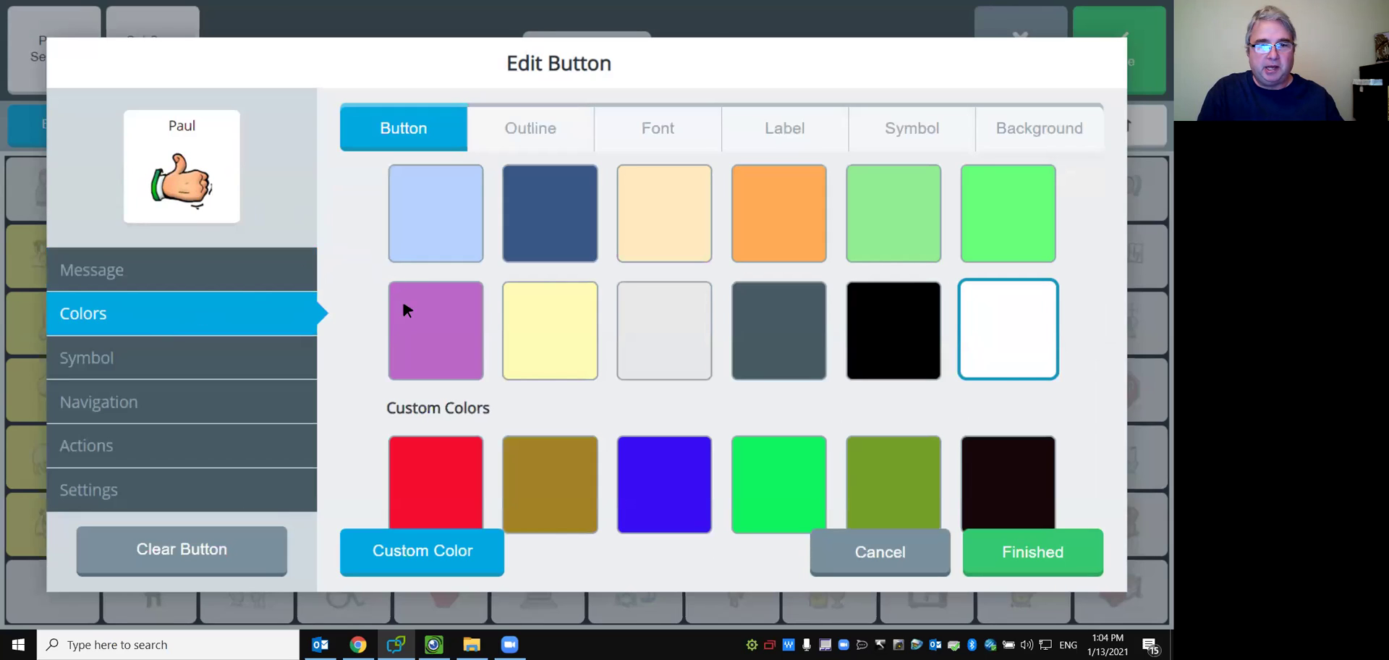
left_click(649, 238)
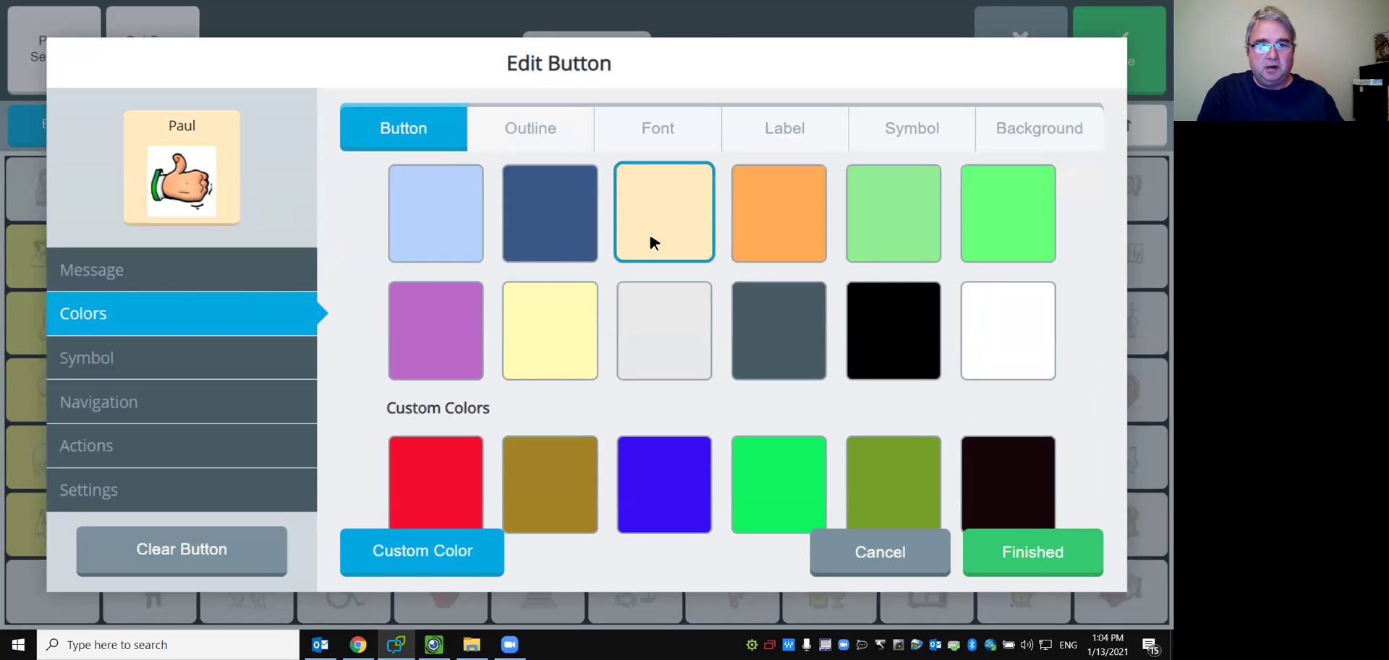
left_click(226, 368)
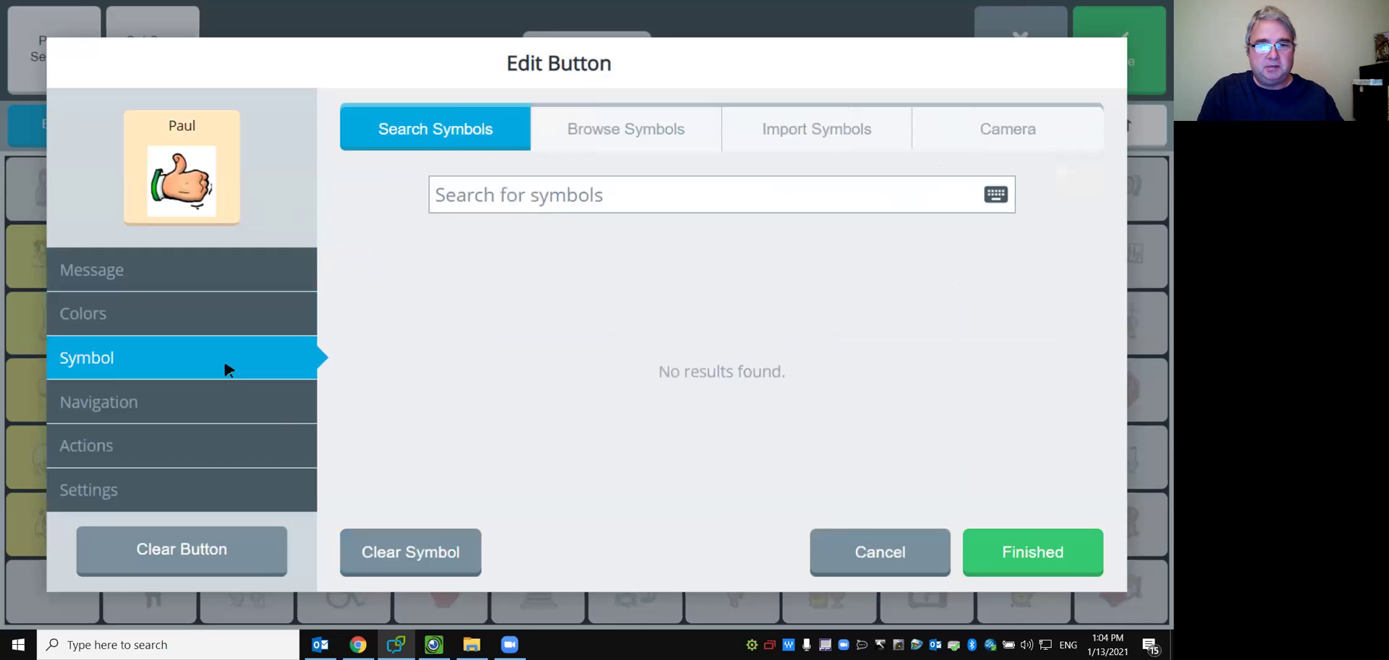
left_click(471, 202)
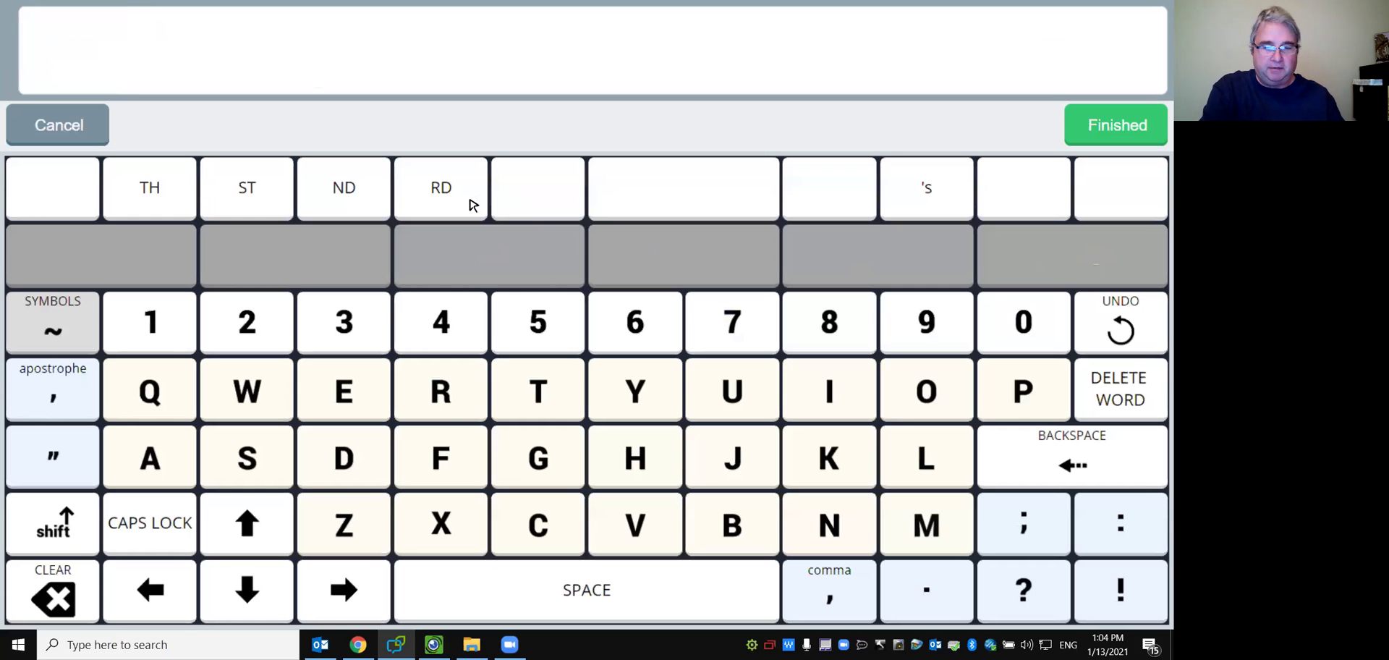
type("boy")
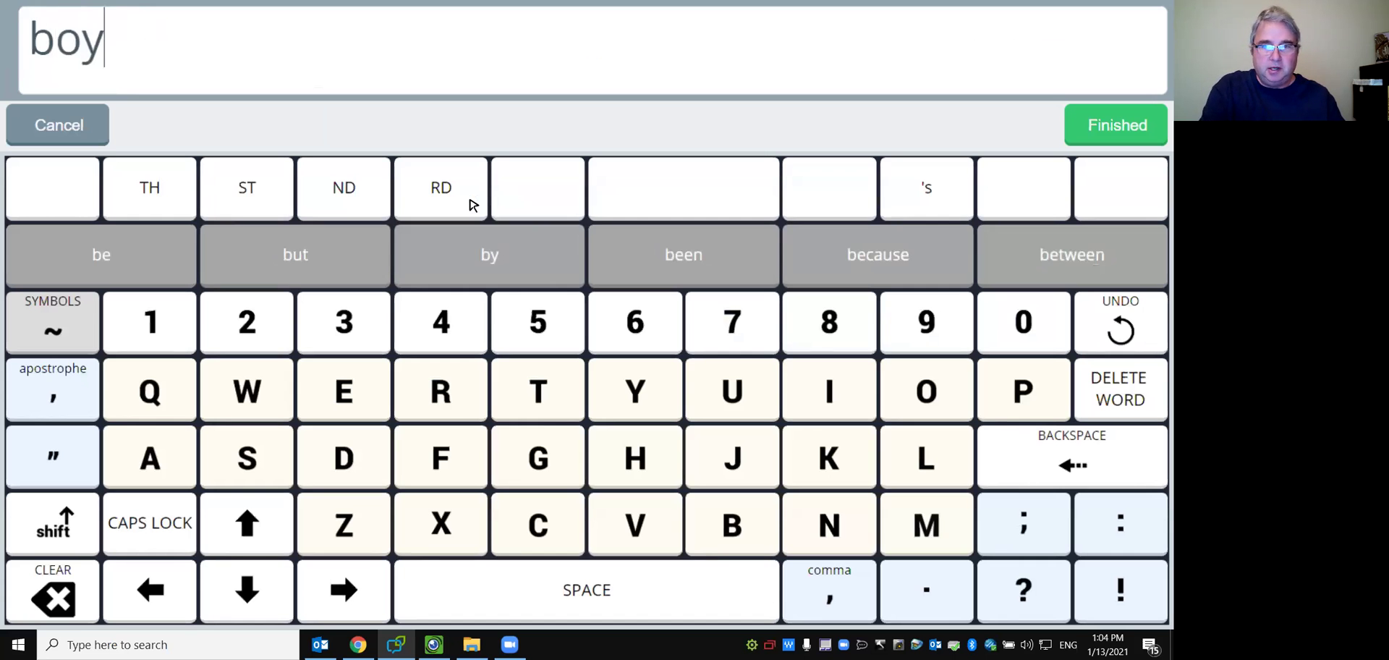
left_click(1100, 125)
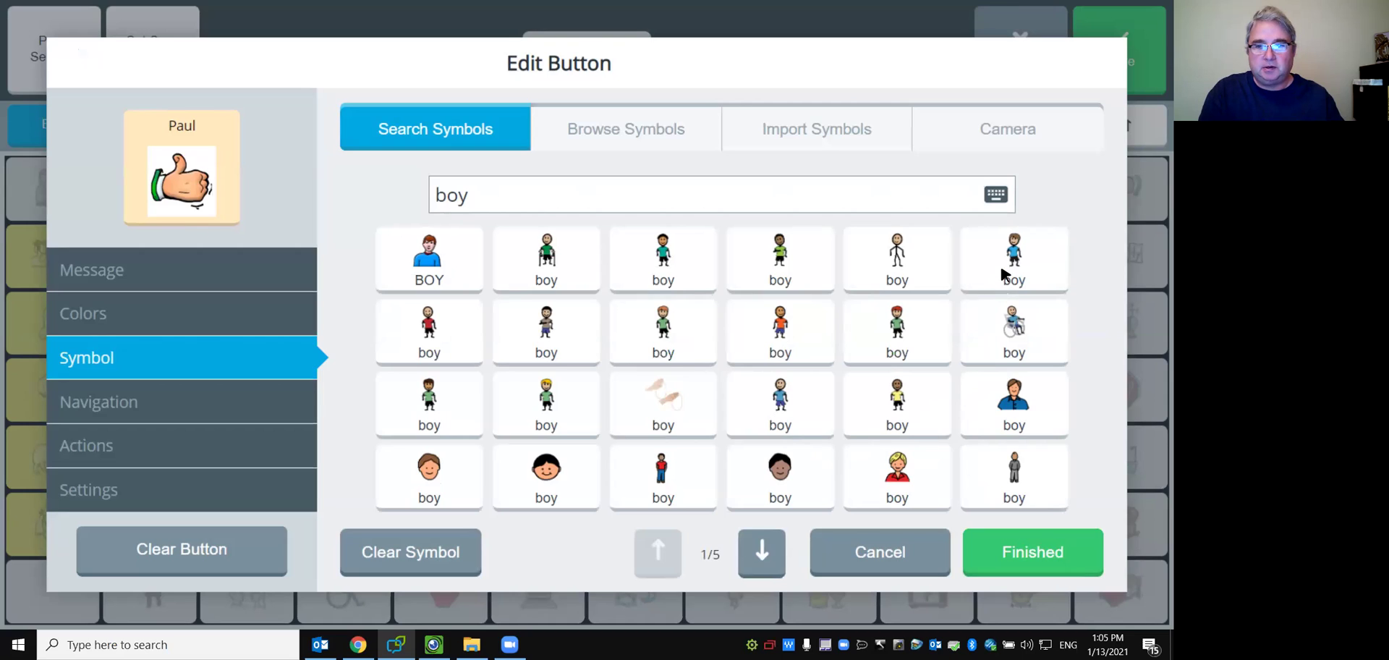
left_click(1001, 281)
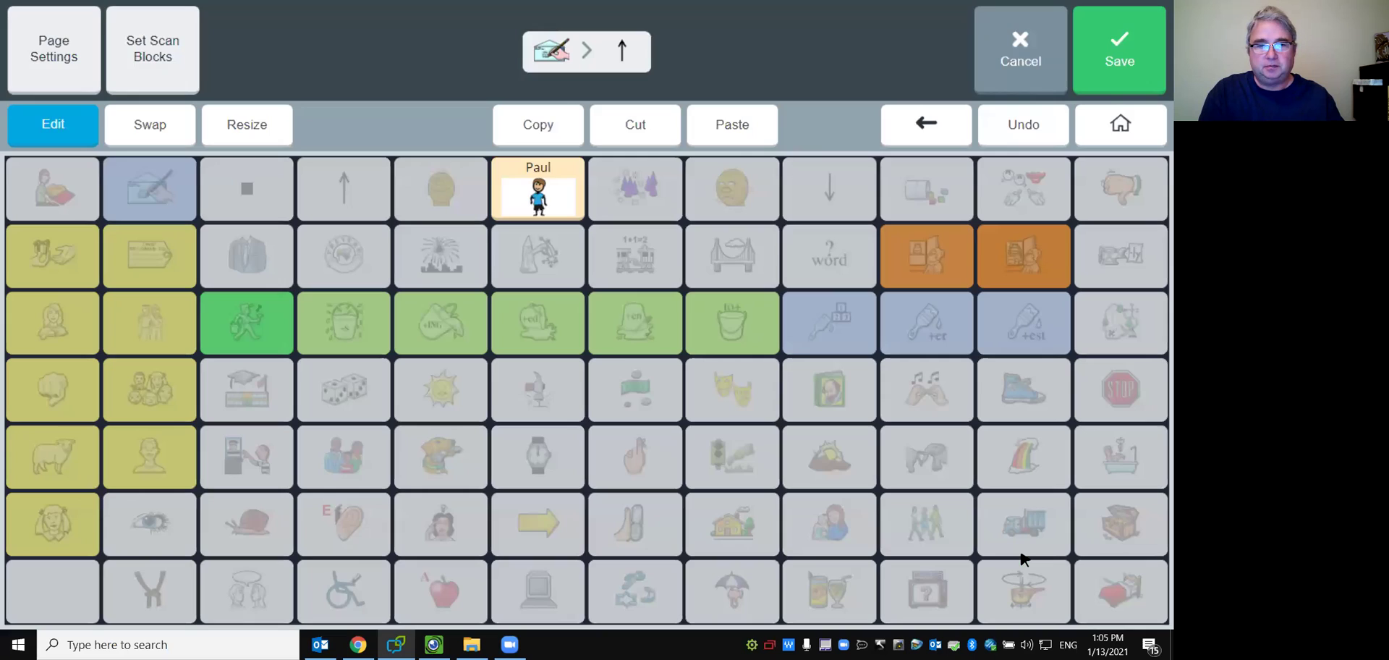
left_click(1107, 79)
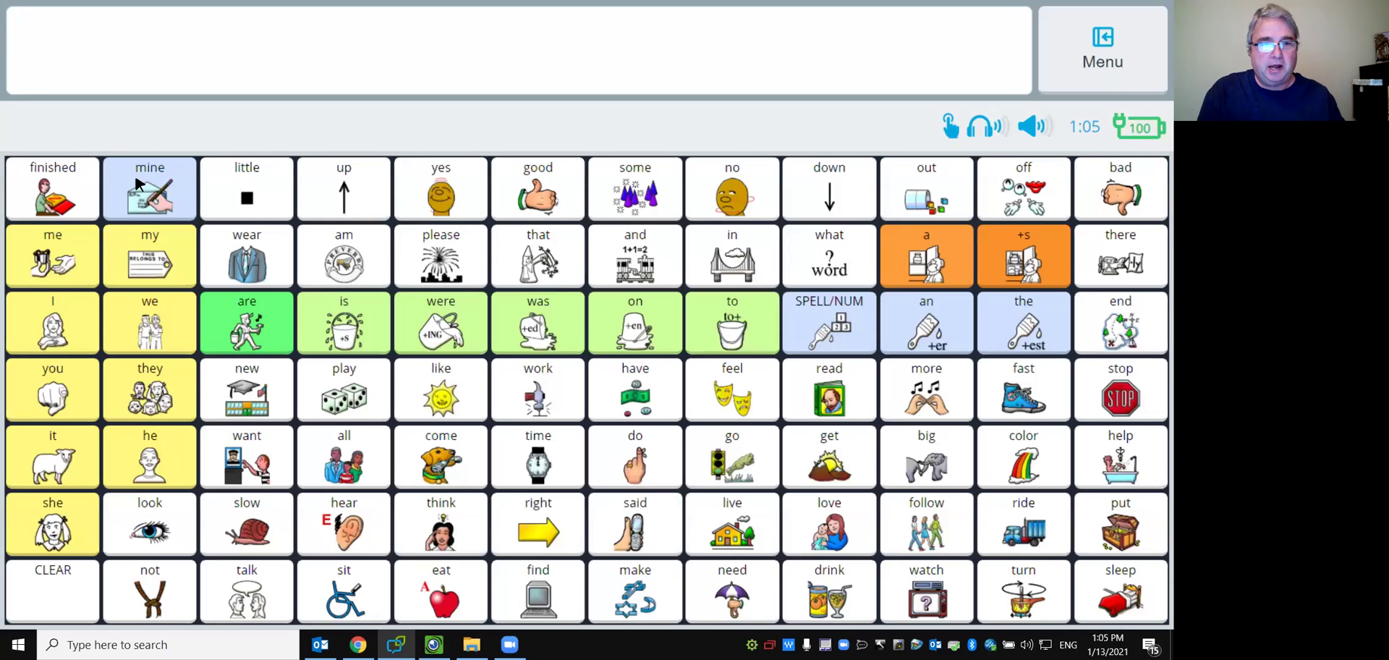
Test the new name button through the mine and up-arrow sequence and clear the message.
left_click(151, 192)
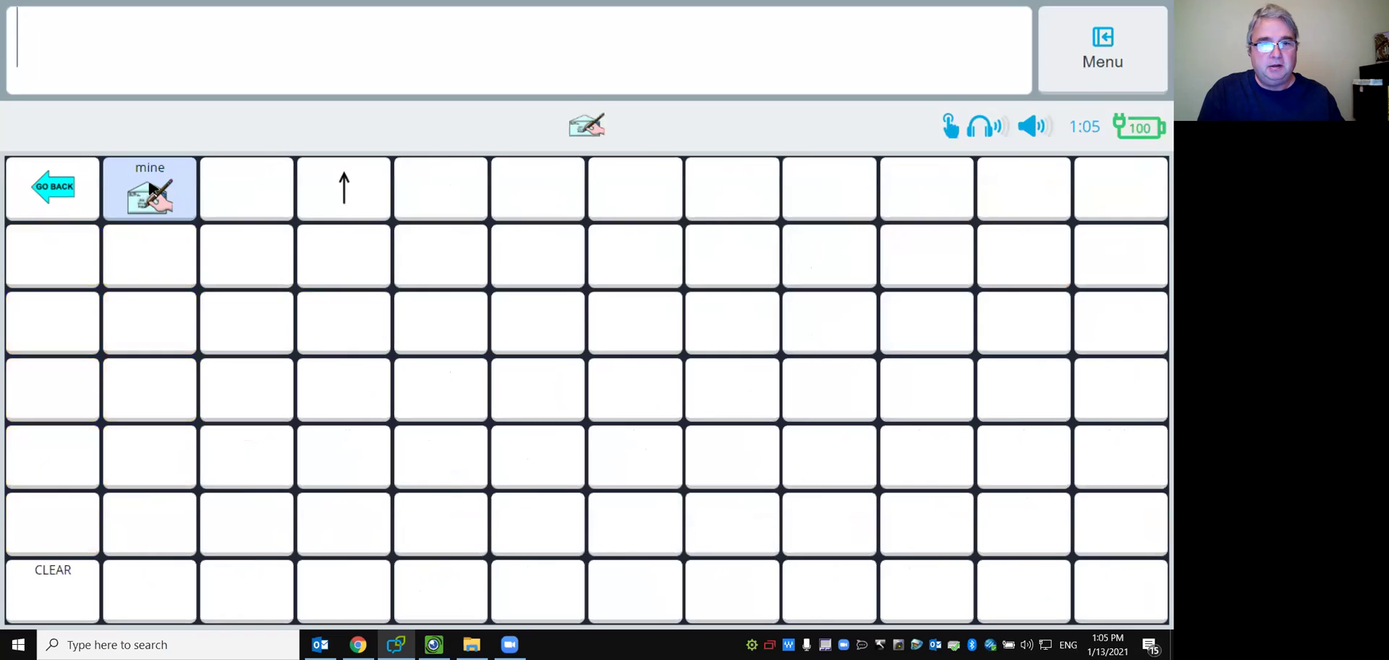
left_click(346, 189)
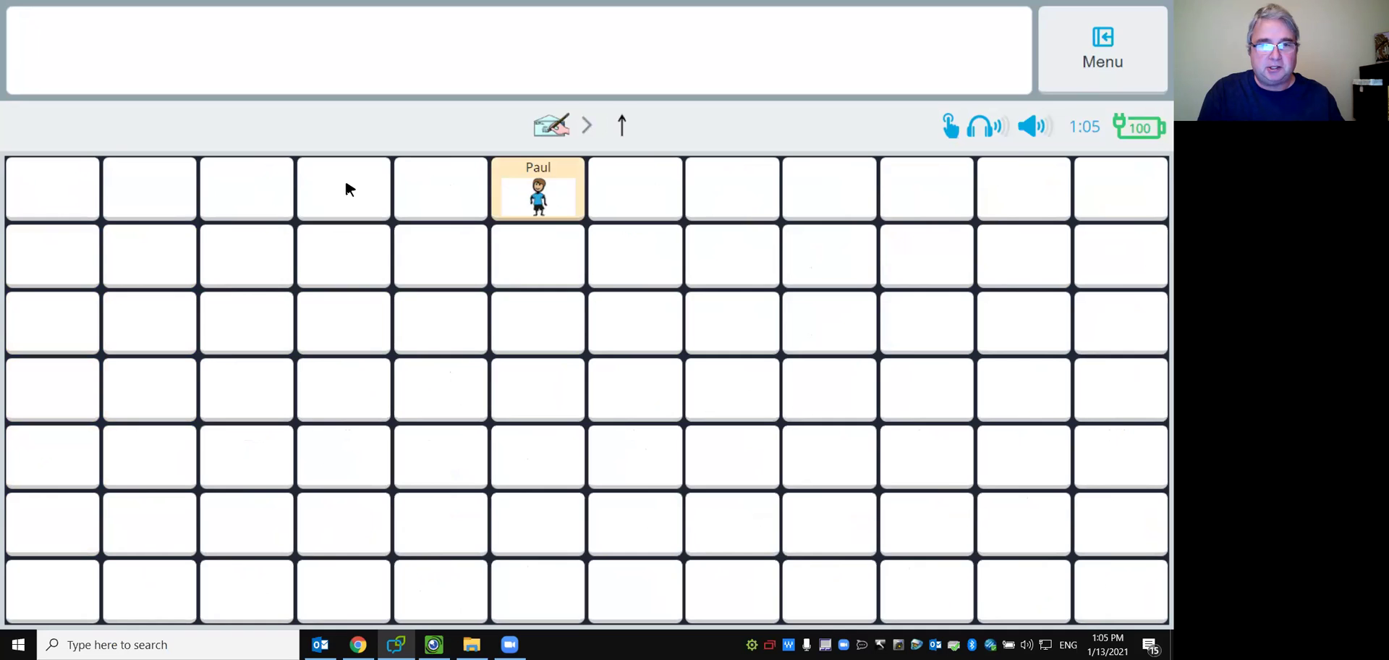
left_click(540, 192)
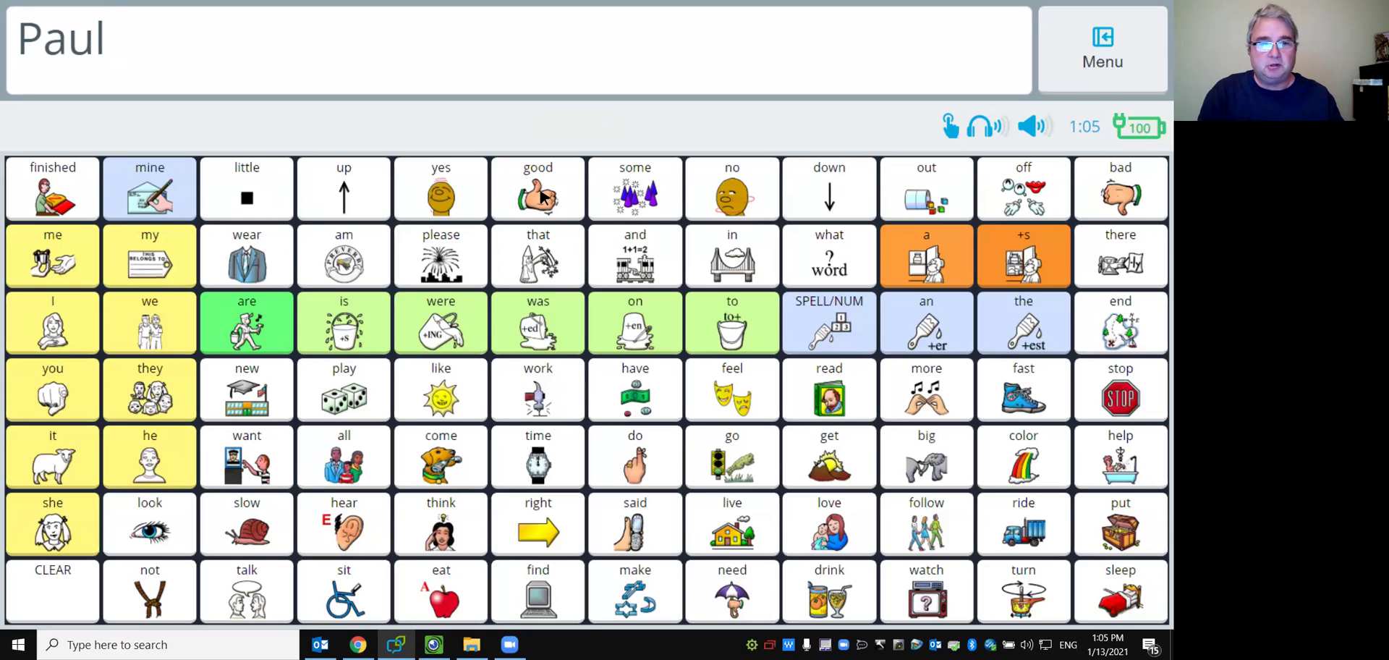
left_click(74, 579)
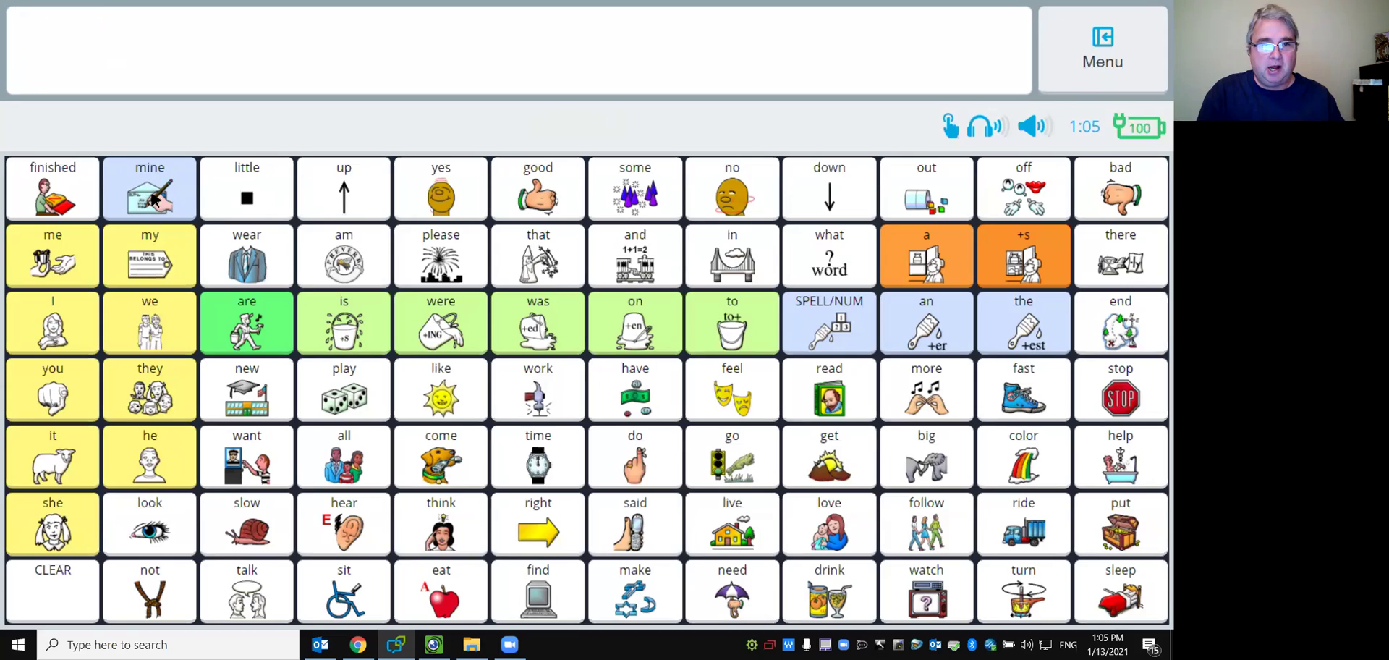
Examine the word pages behind the eat, drink and watch icons, returning to the home page after each.
left_click(455, 568)
left_click(55, 575)
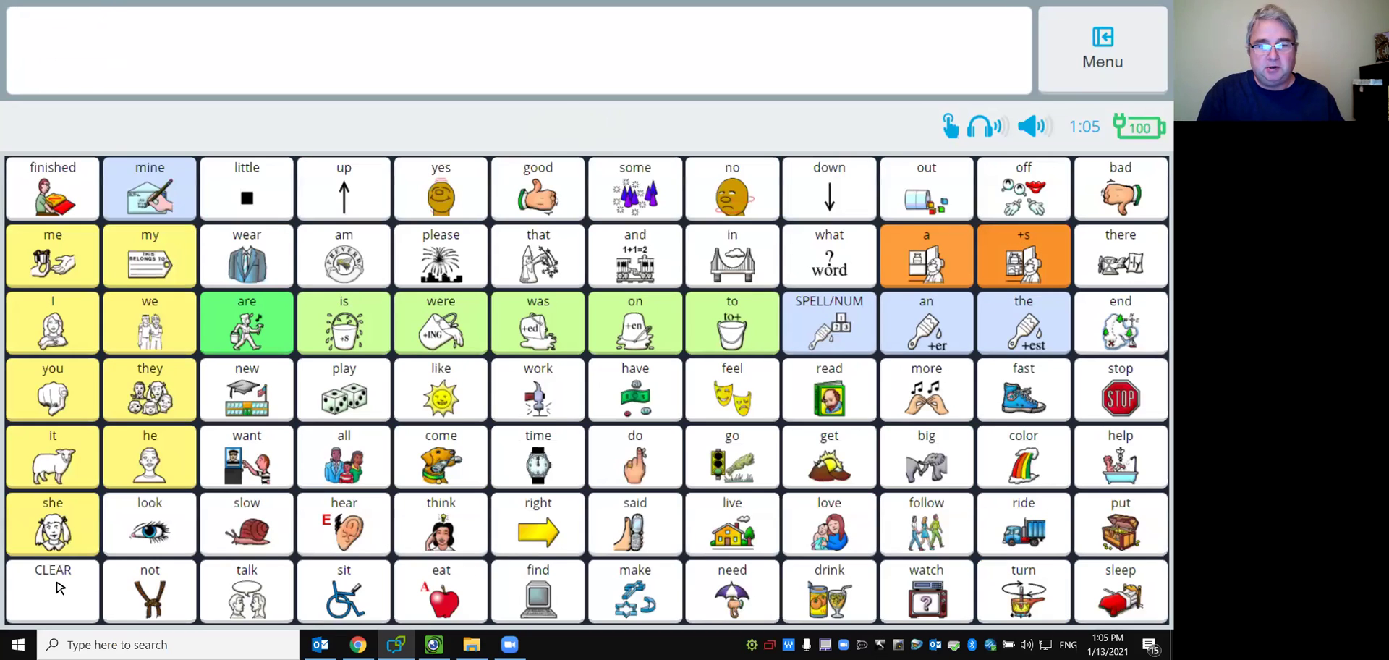
left_click(823, 587)
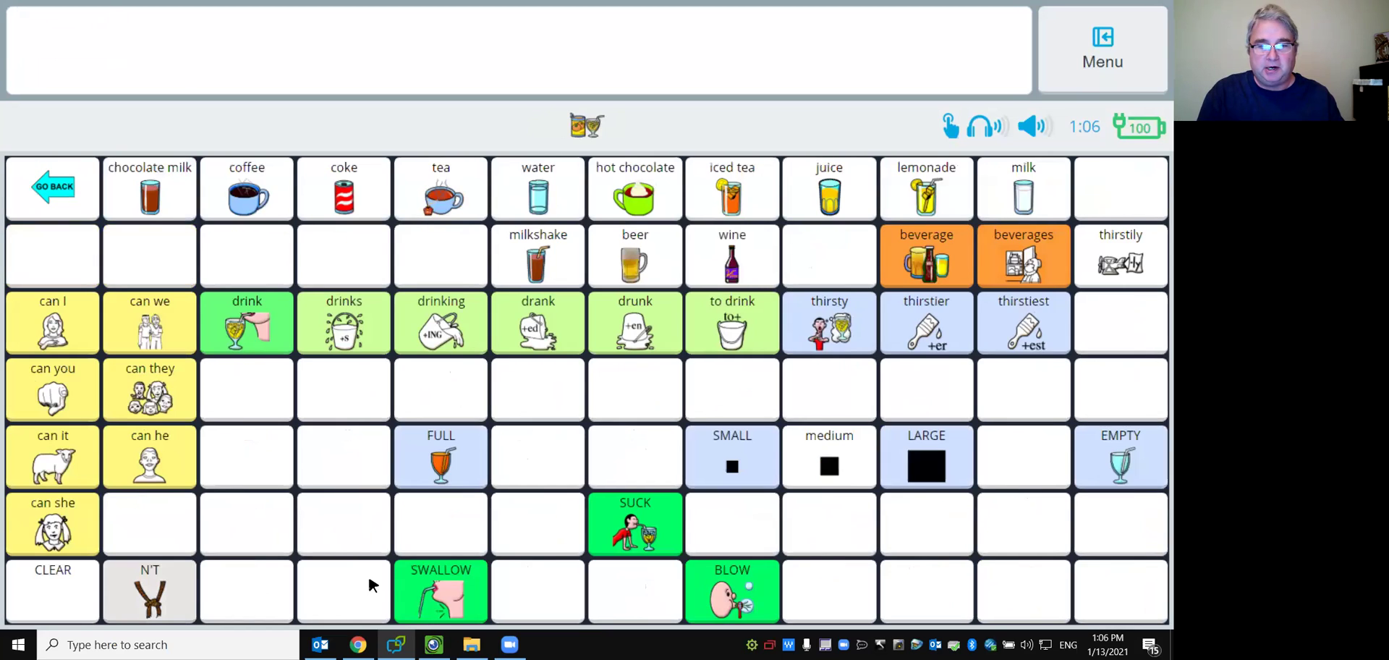
left_click(54, 604)
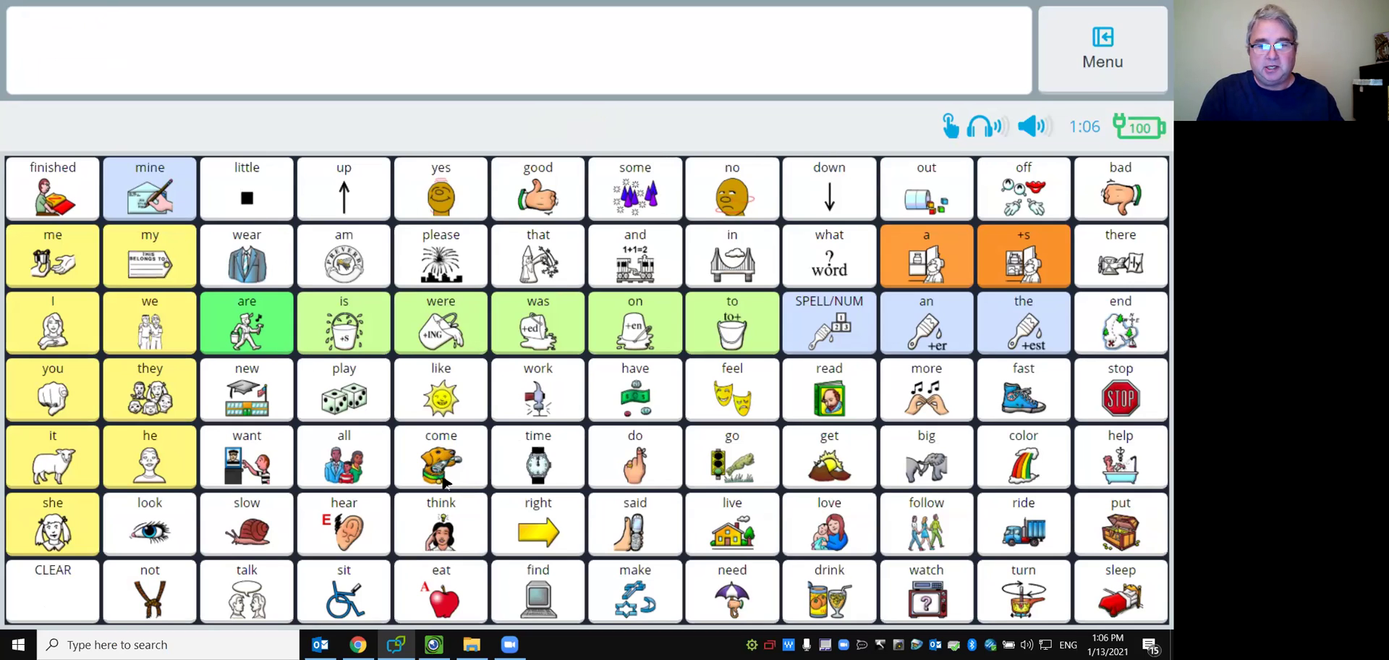
left_click(924, 584)
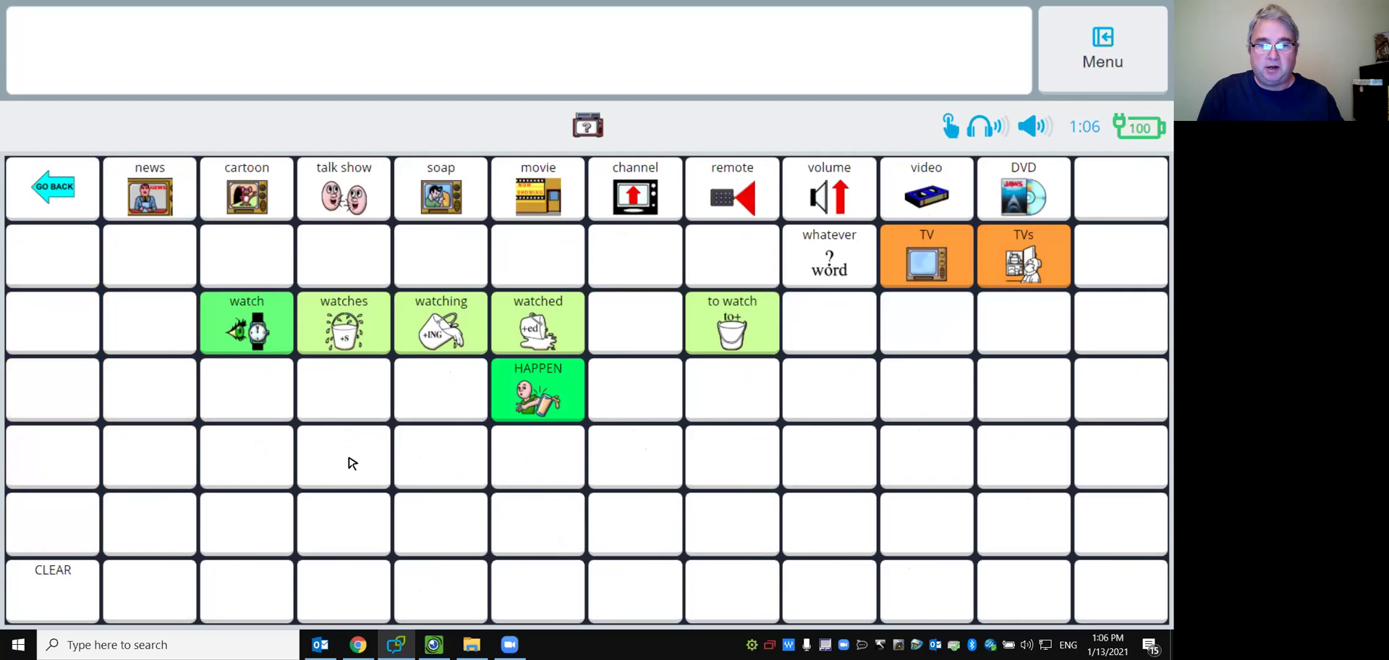
left_click(70, 574)
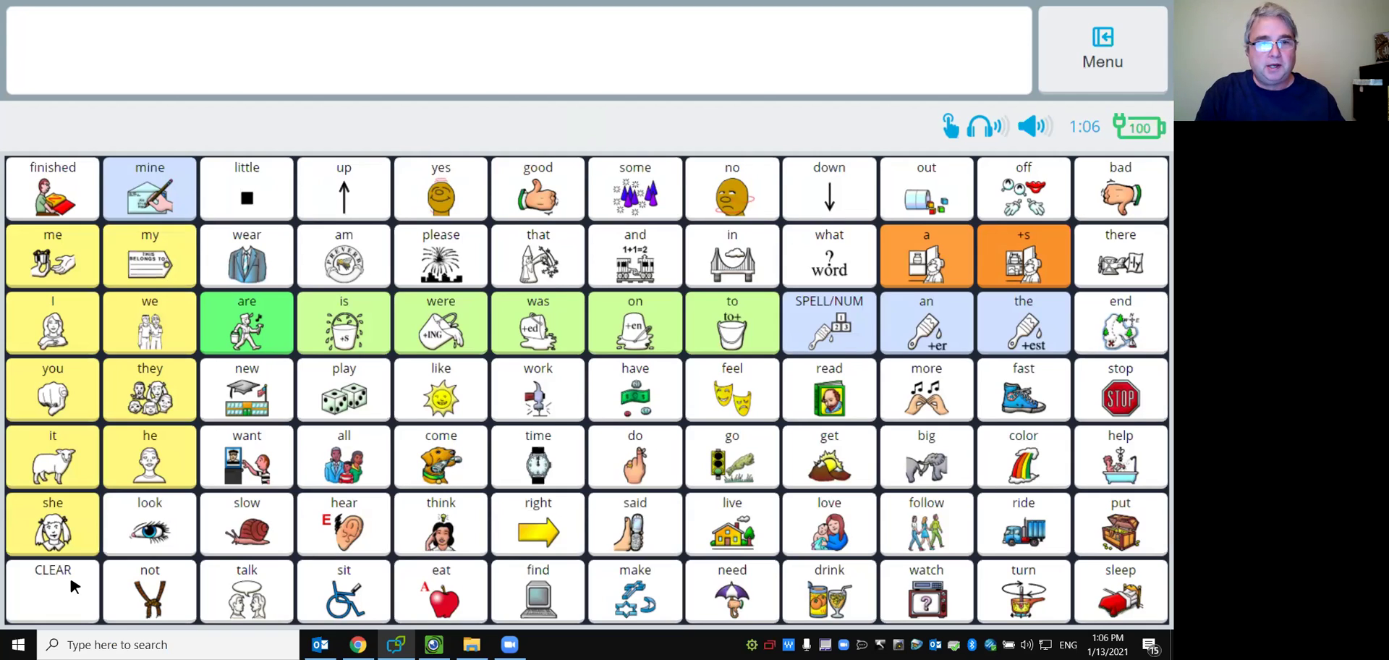
Open the mine page for editing and create a new link on its empty thumbs-up button.
left_click(168, 178)
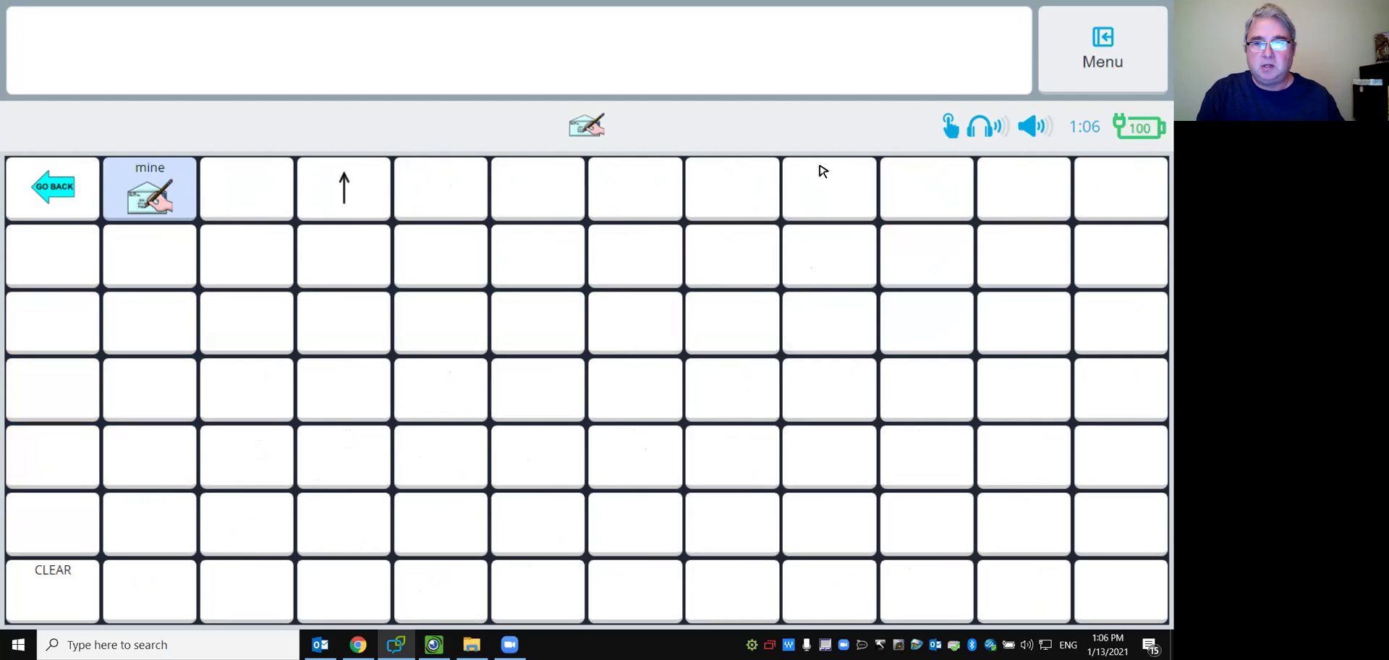
left_click(1109, 44)
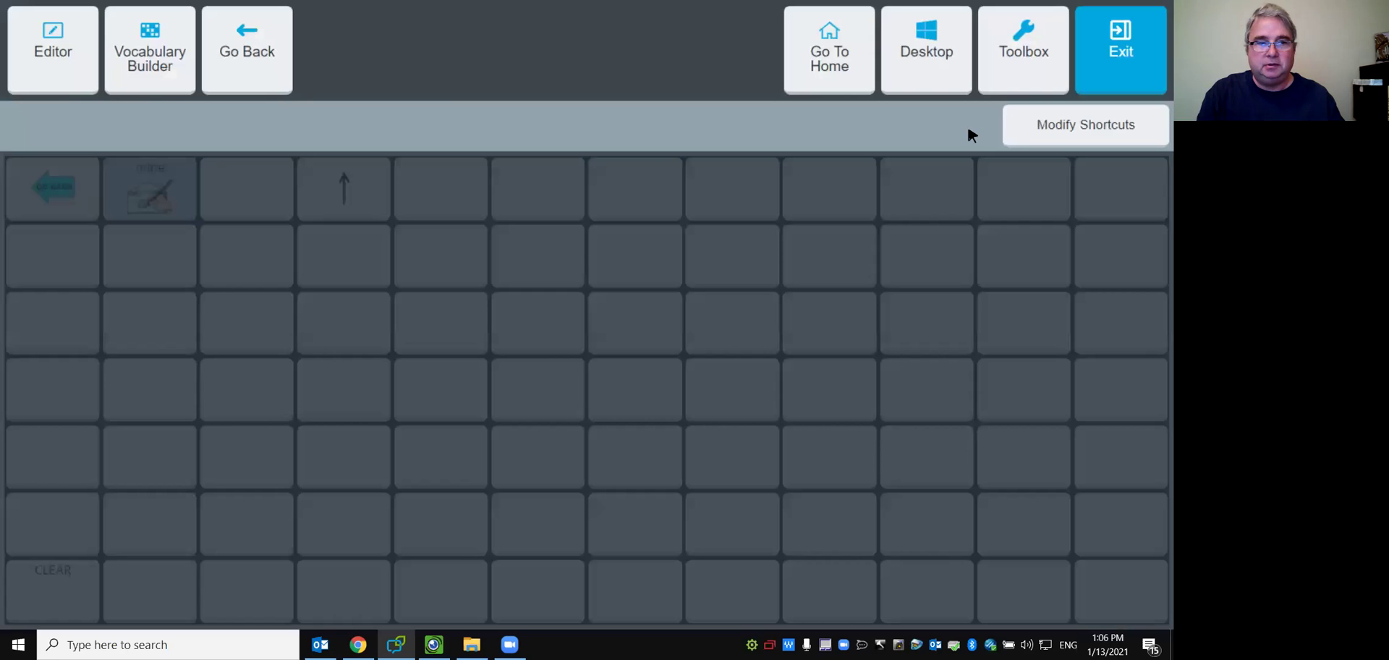
left_click(52, 50)
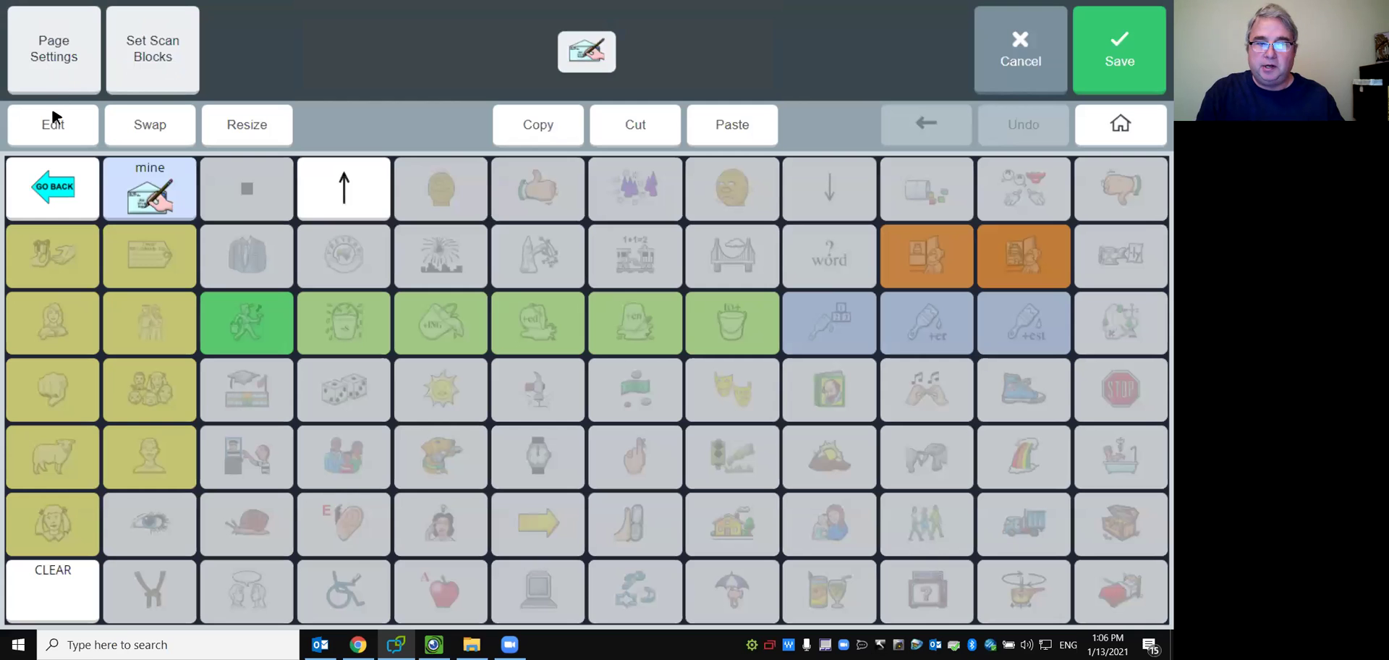
left_click(535, 186)
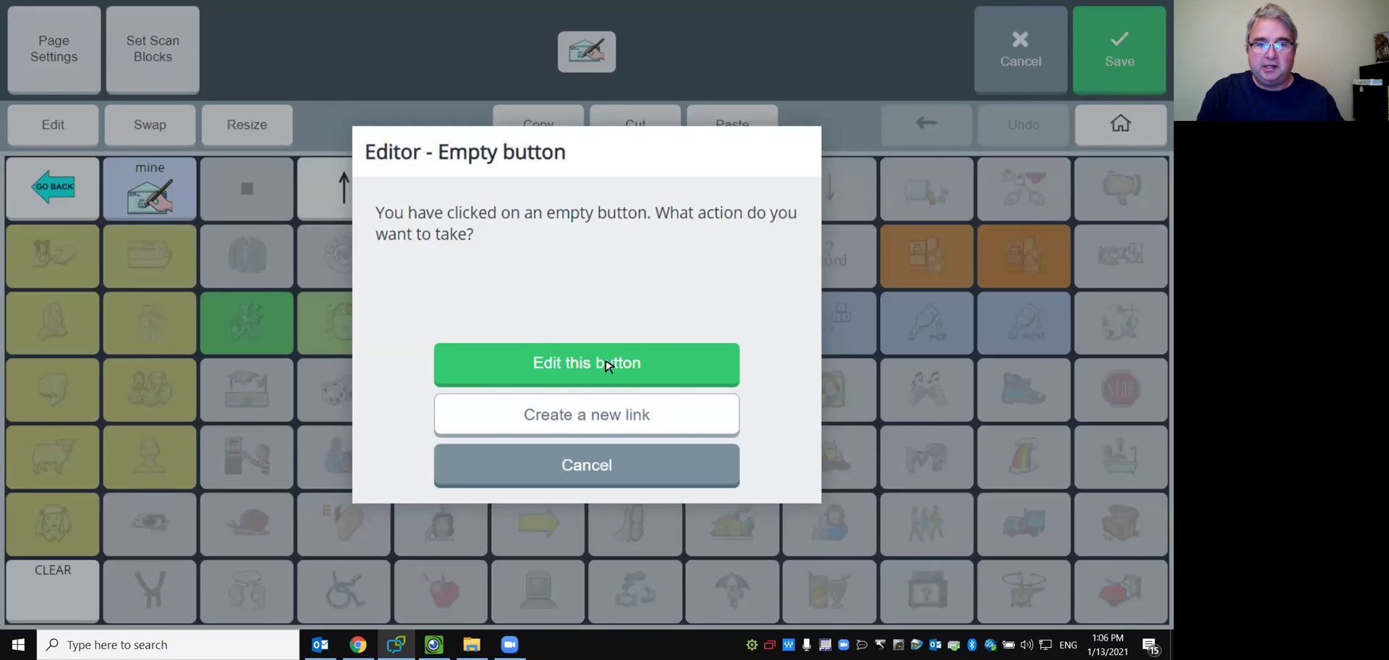
left_click(597, 414)
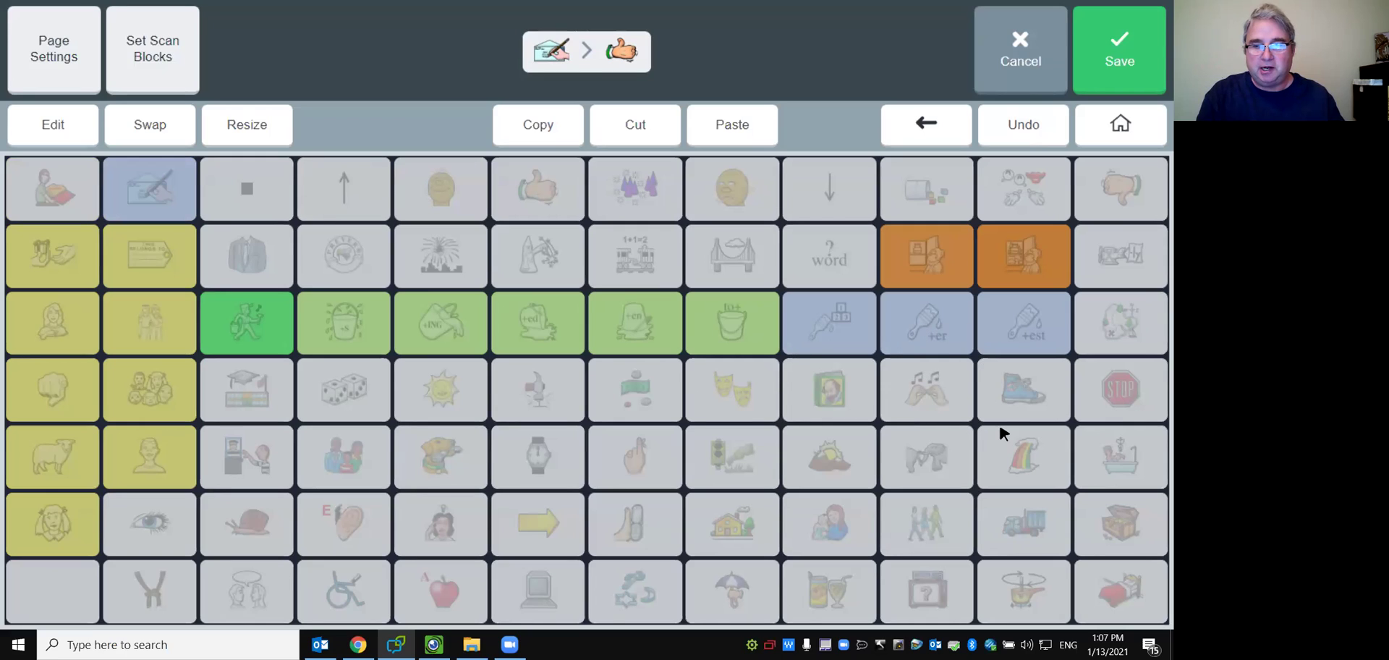
Edit the empty stop-sign button on the new linked page and enter the person's first name as its message.
left_click(1119, 392)
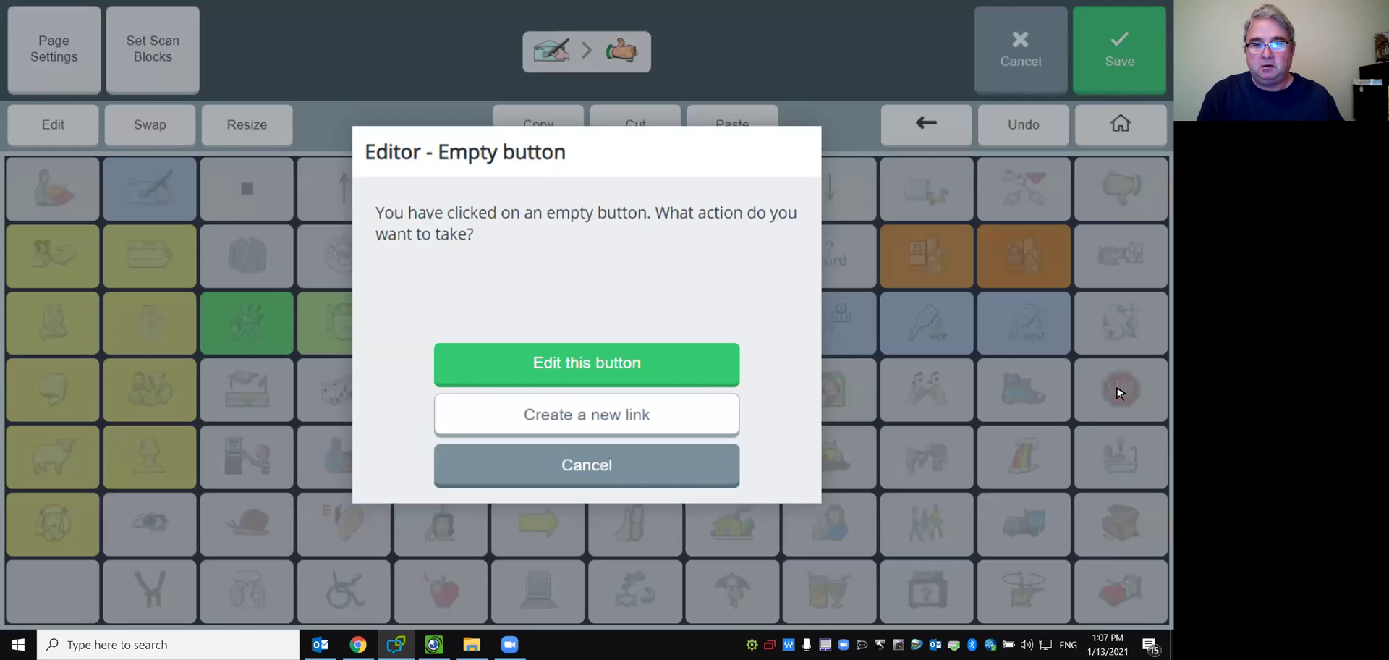
left_click(638, 359)
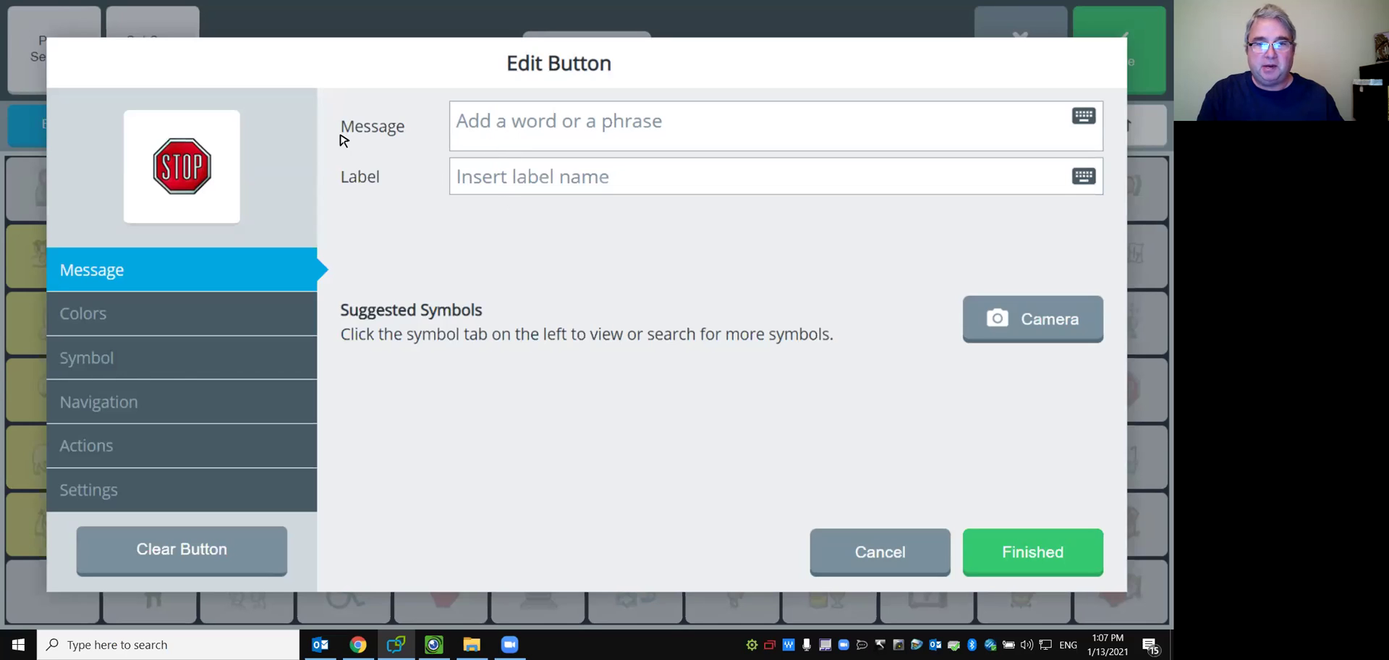
left_click(504, 128)
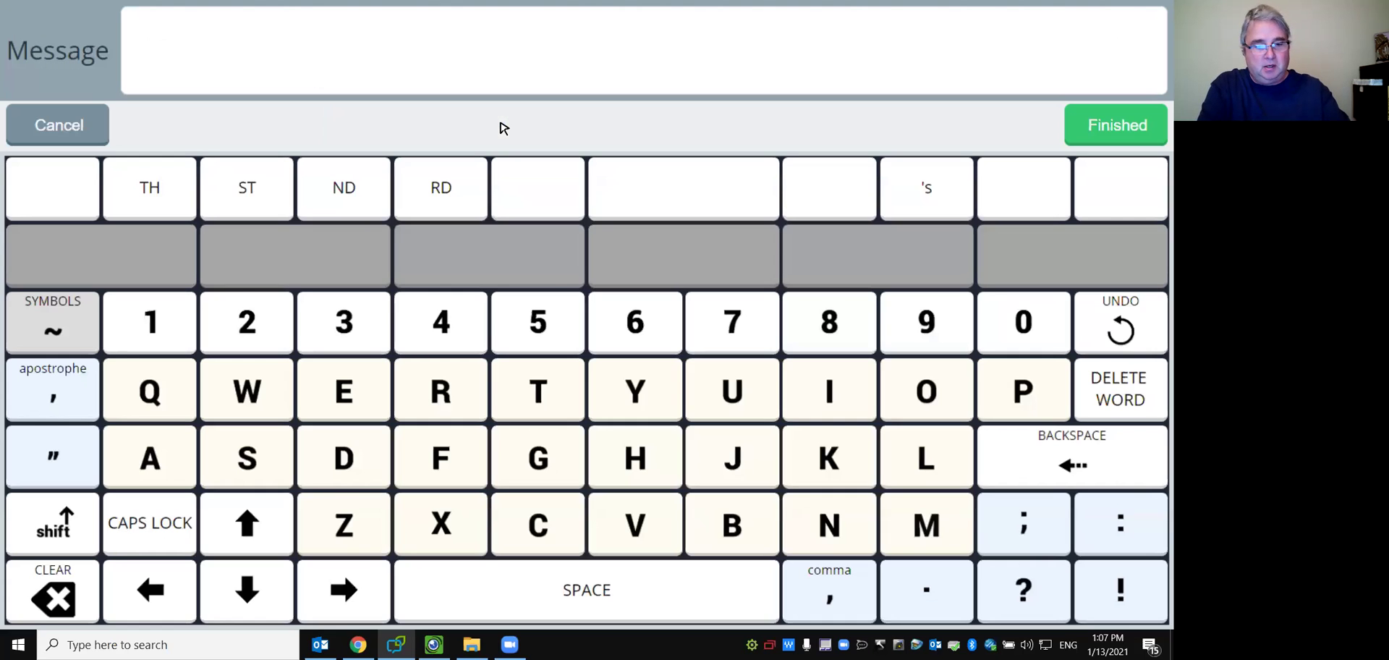
type("Cin")
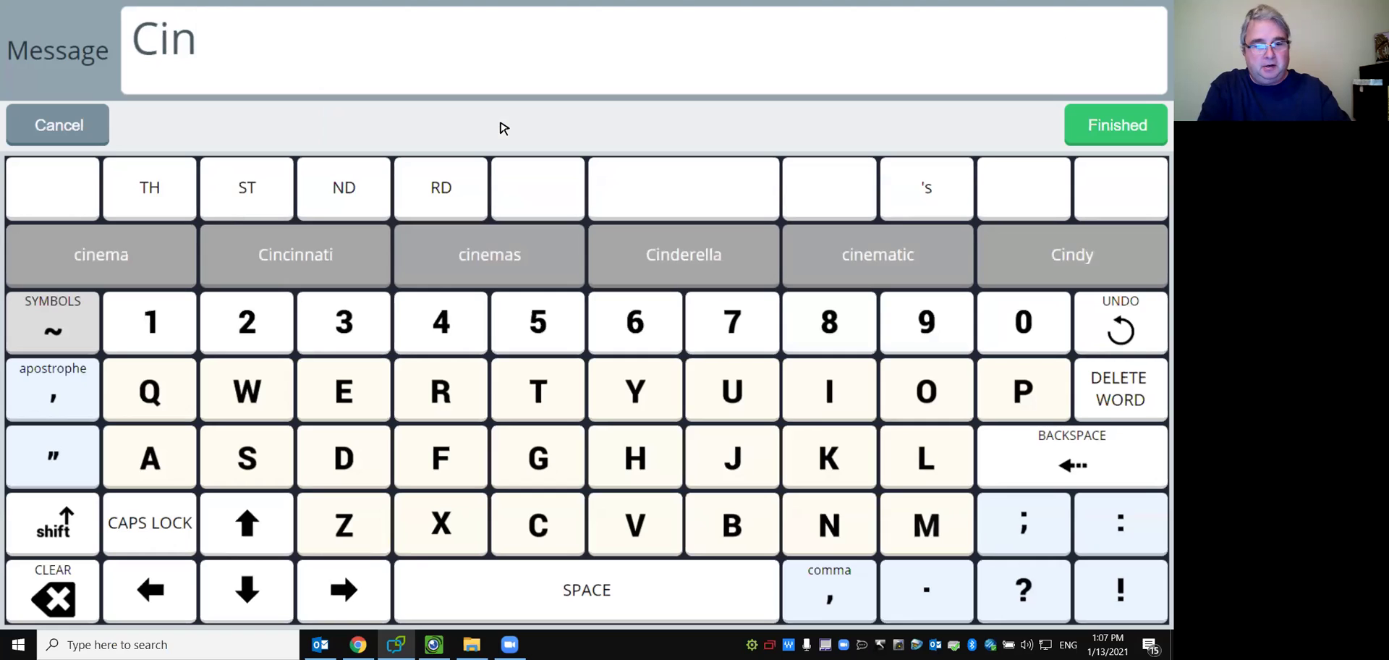
type("dy")
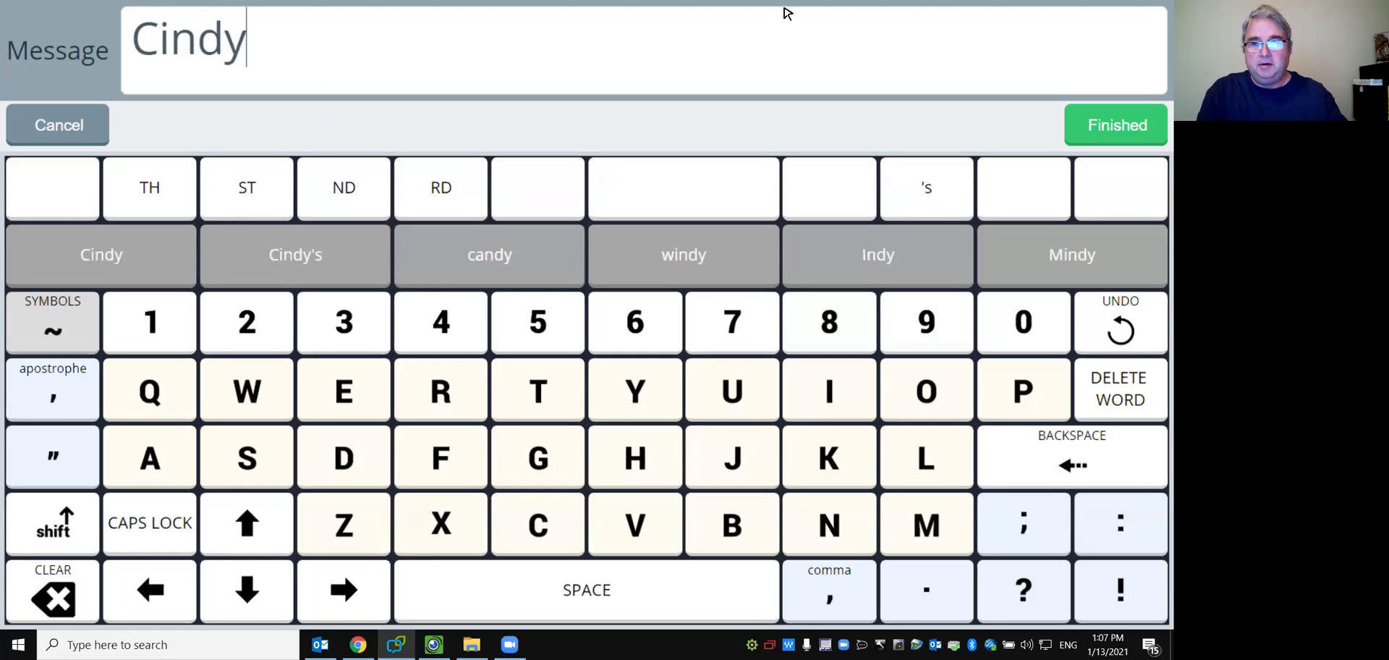
left_click(1128, 129)
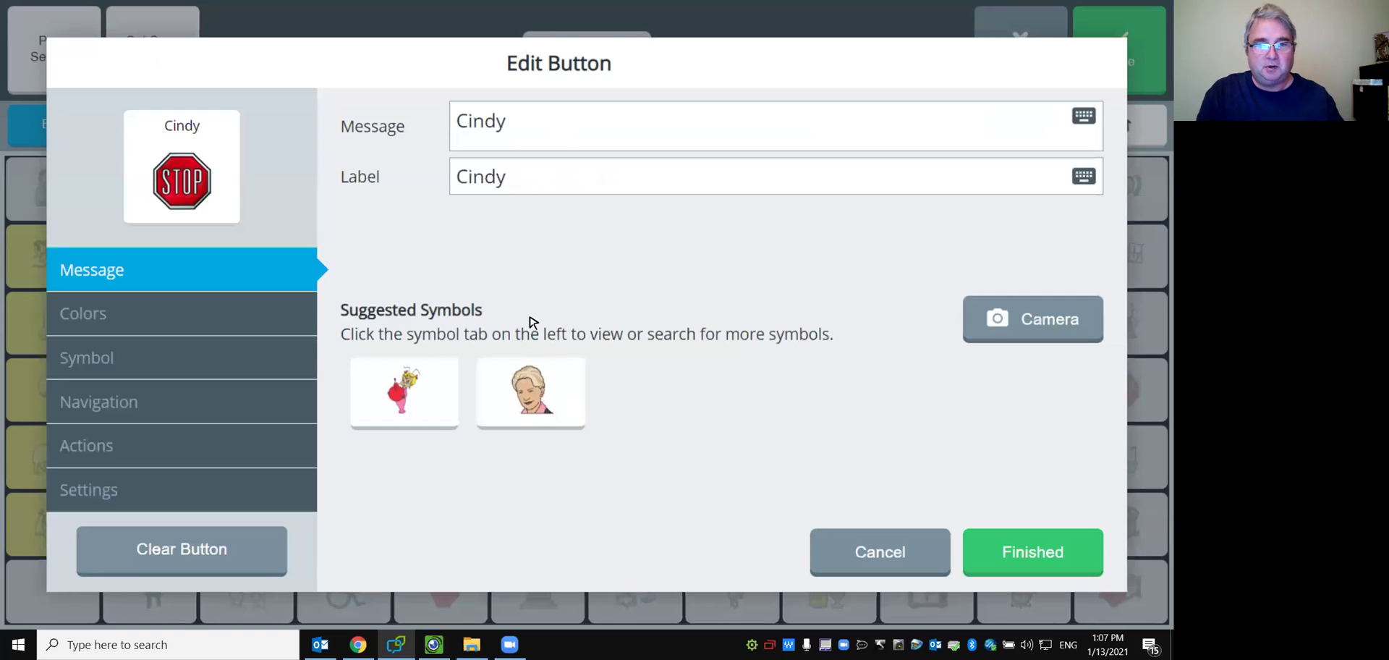
Assign the suggested symbol of the light-haired woman to the new name button and save the page edits.
left_click(532, 395)
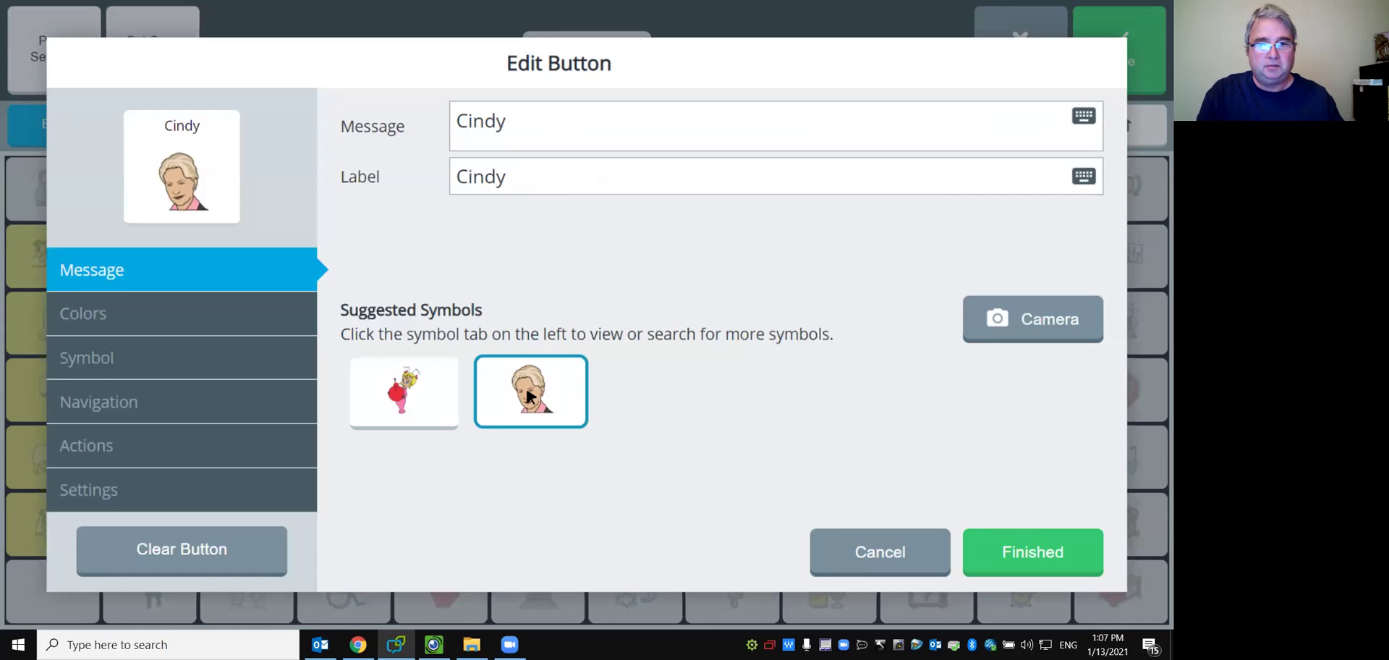
left_click(195, 316)
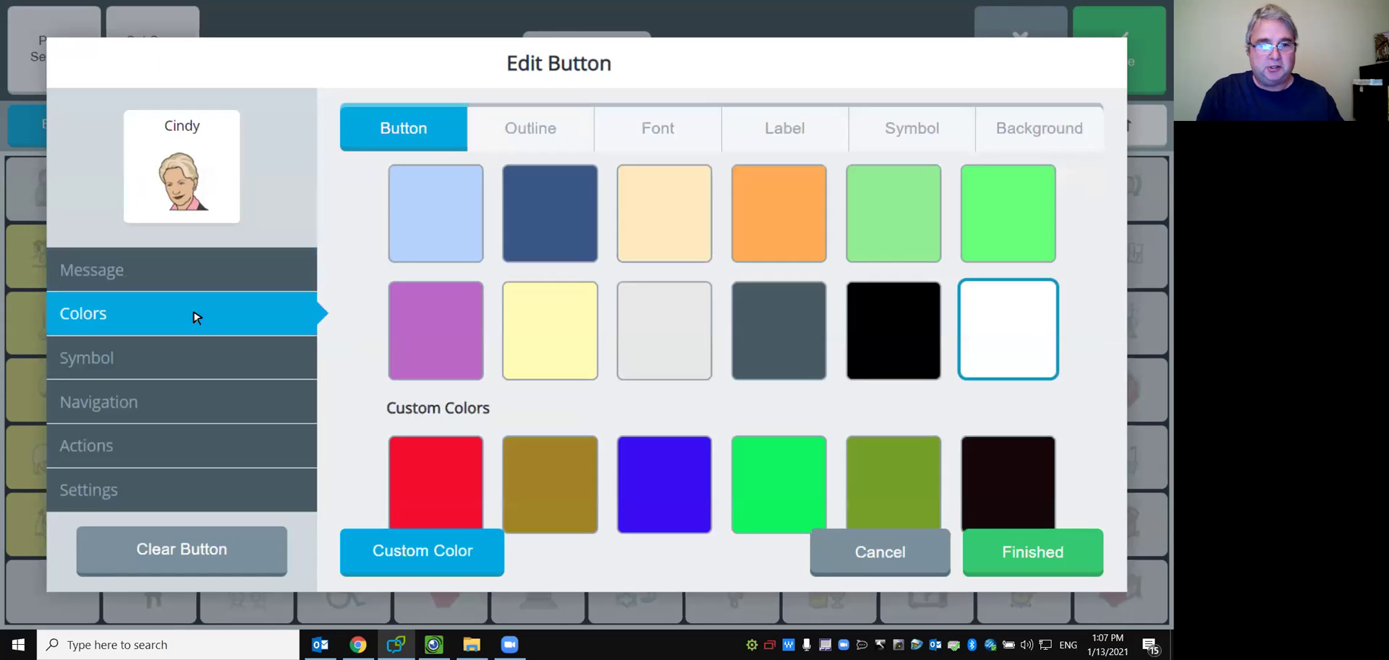
left_click(181, 351)
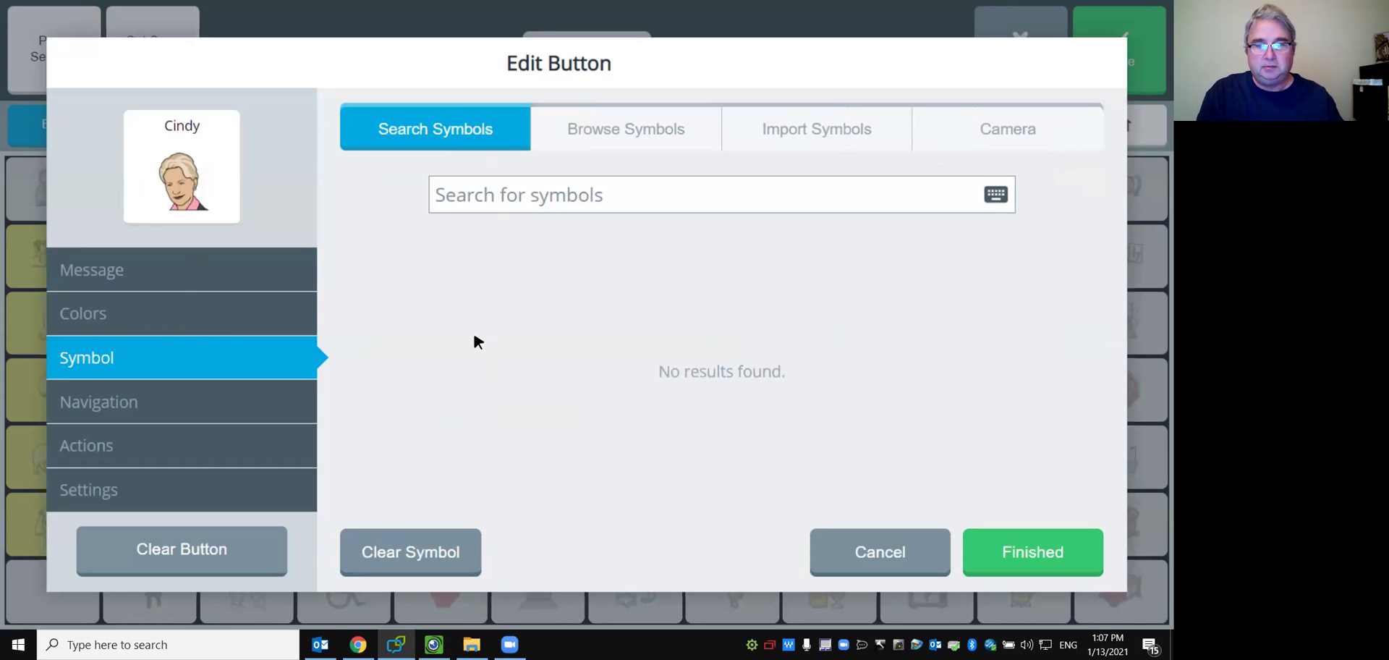
left_click(1015, 554)
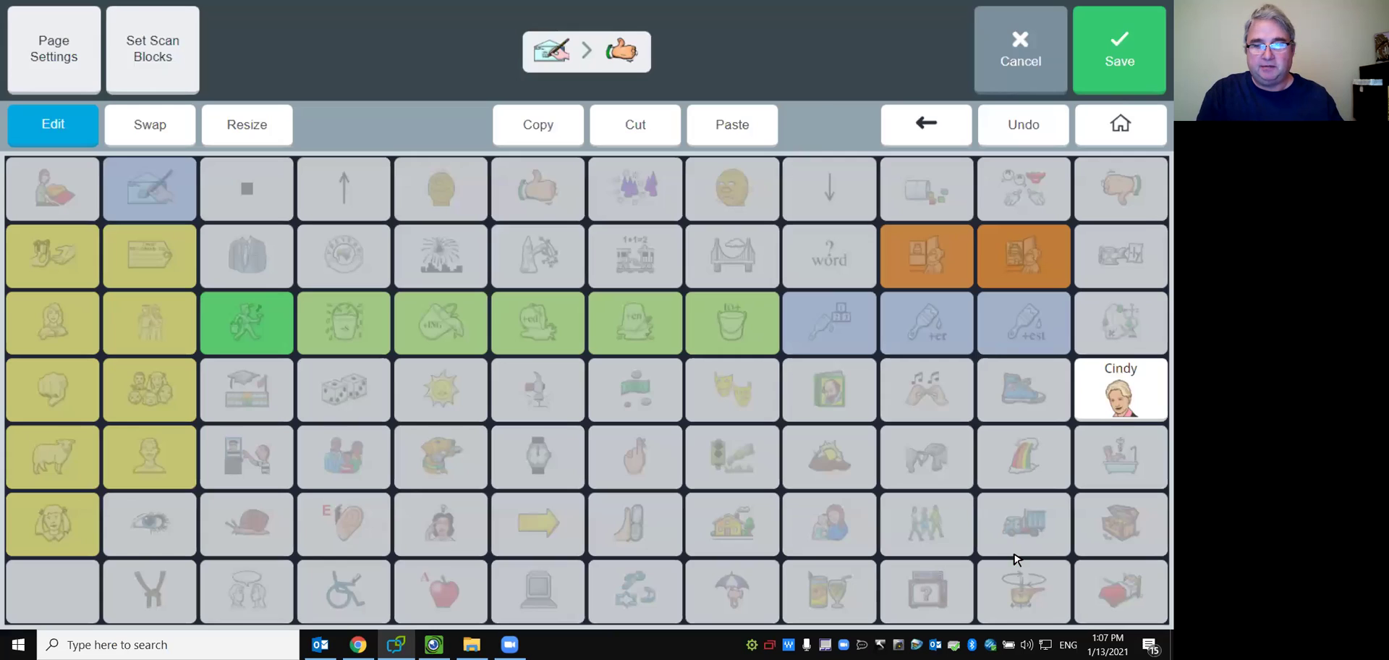
left_click(1122, 53)
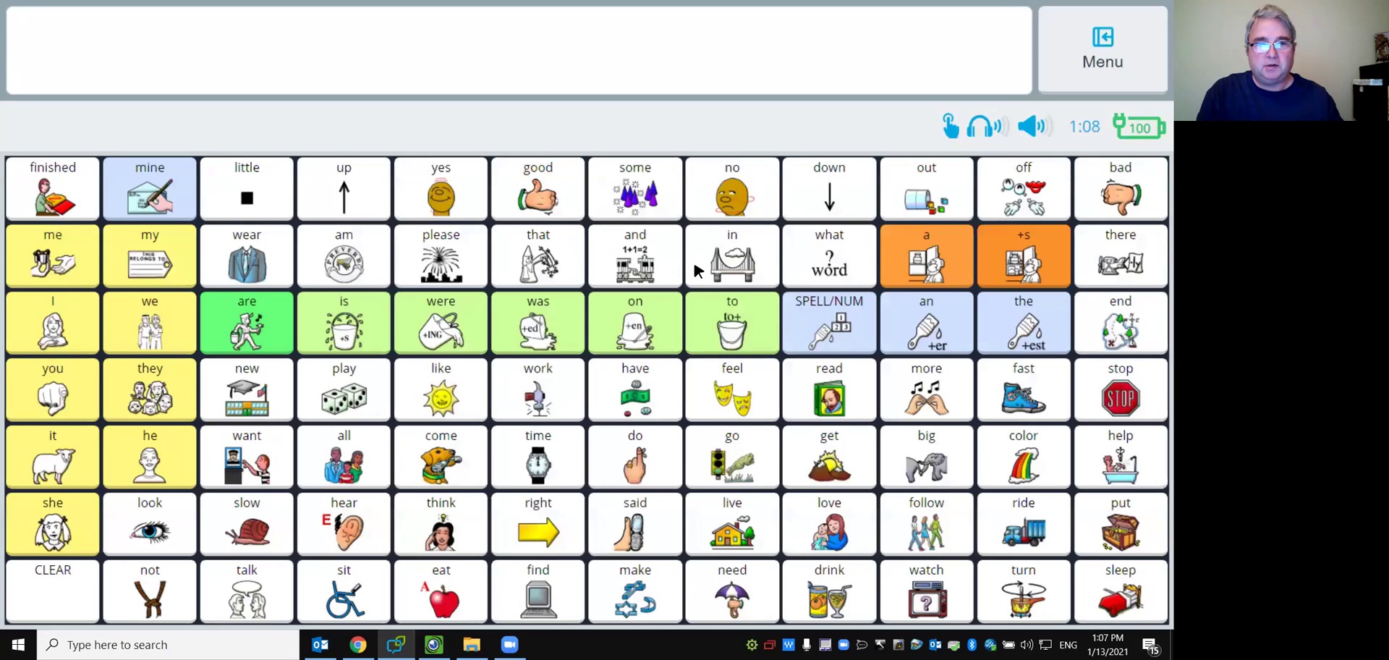
Reopen the mine page for editing and check the page linked behind the up arrow, returning to the mine page.
left_click(164, 199)
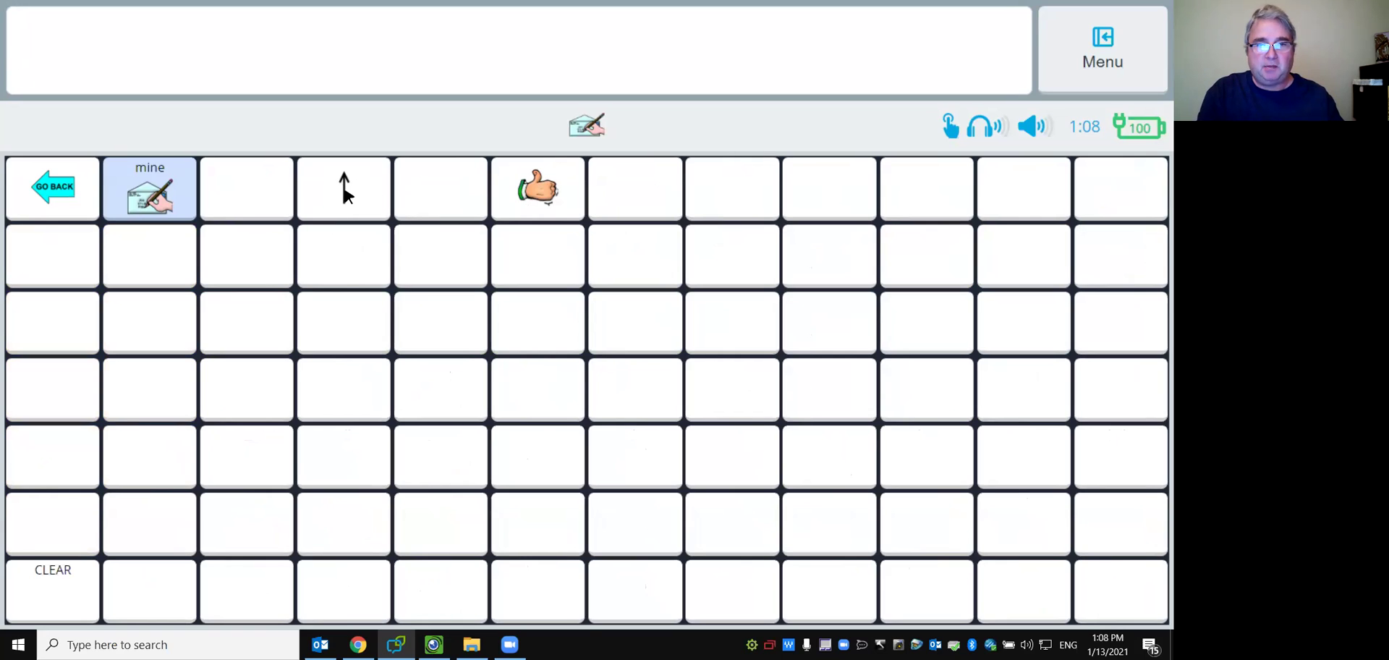
left_click(1122, 39)
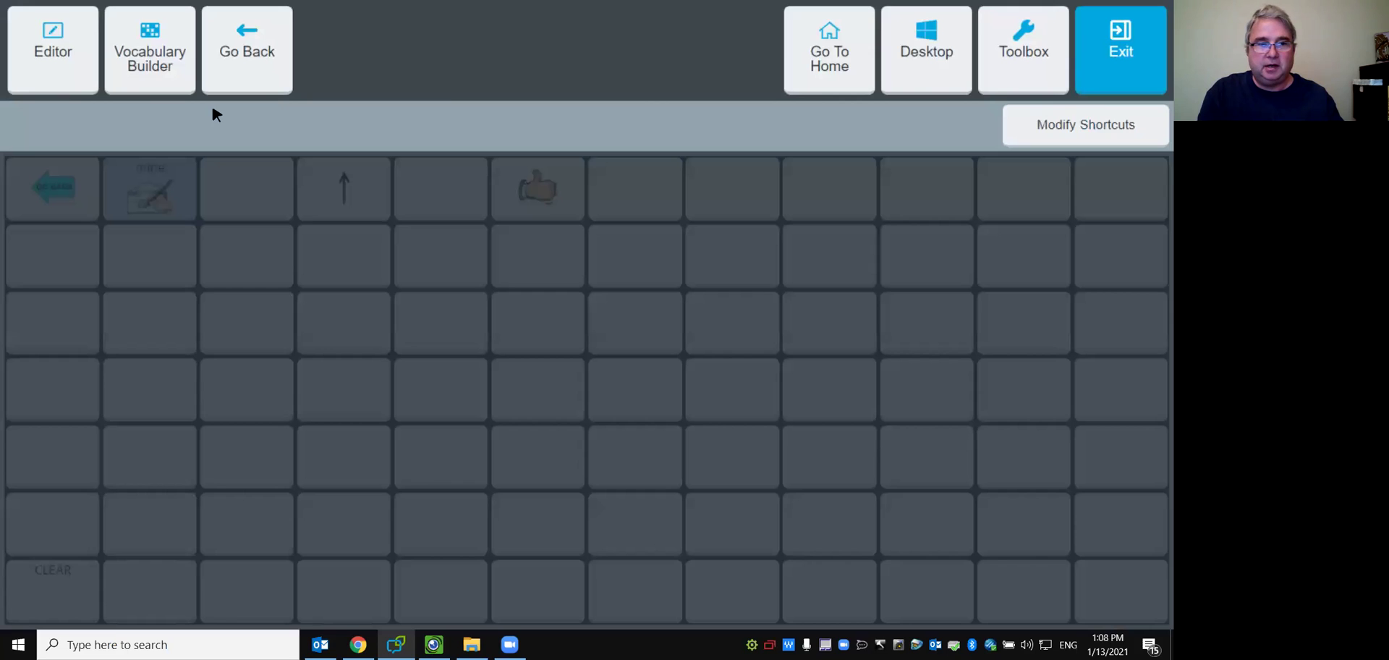
left_click(50, 55)
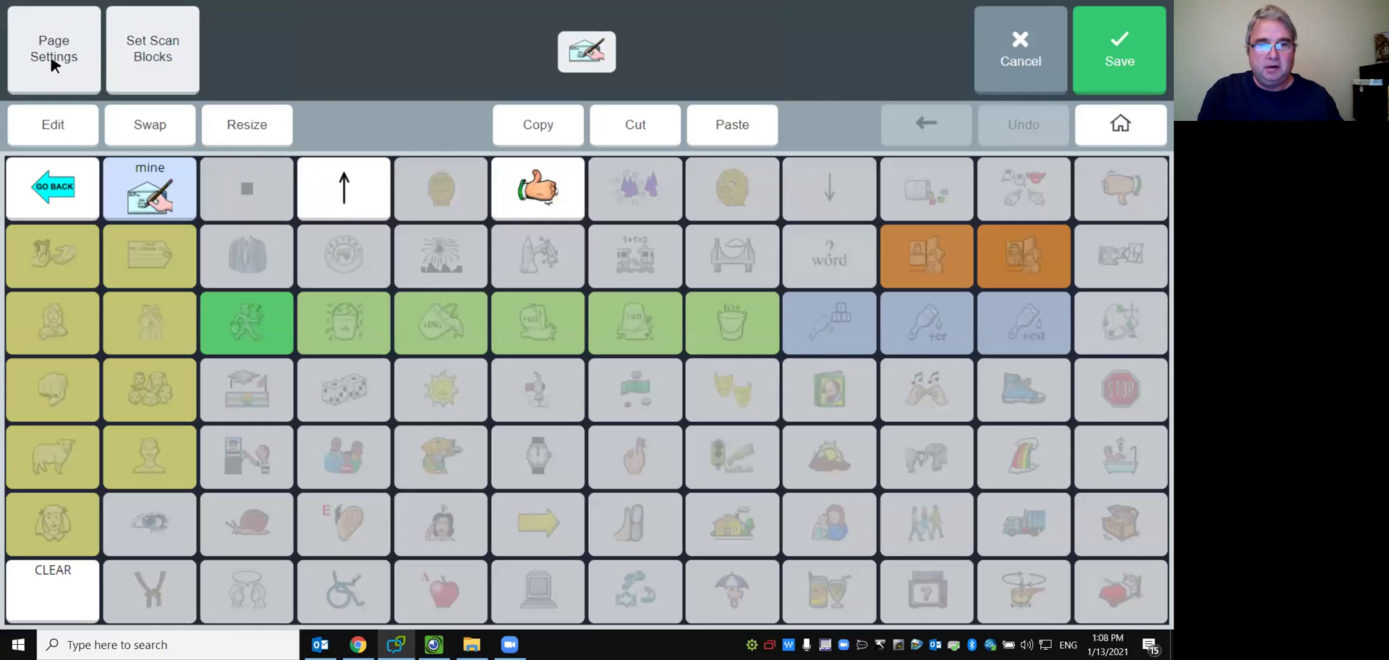
left_click(357, 194)
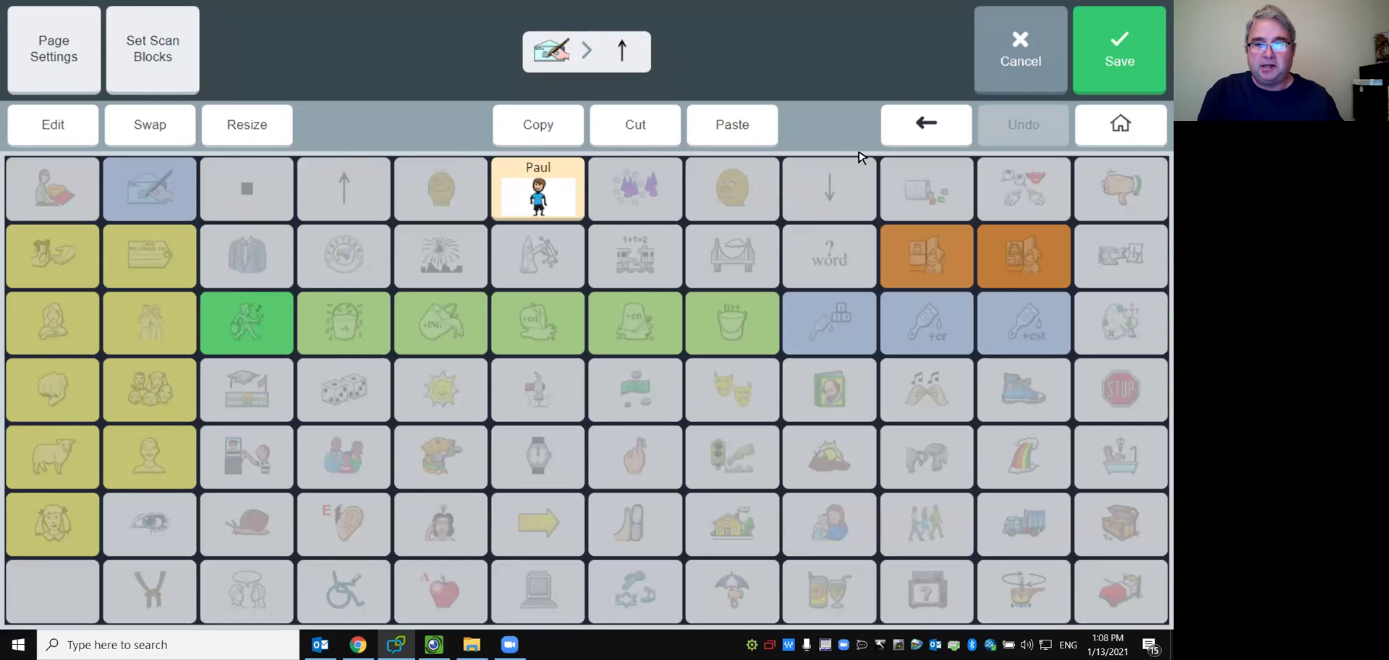
left_click(928, 124)
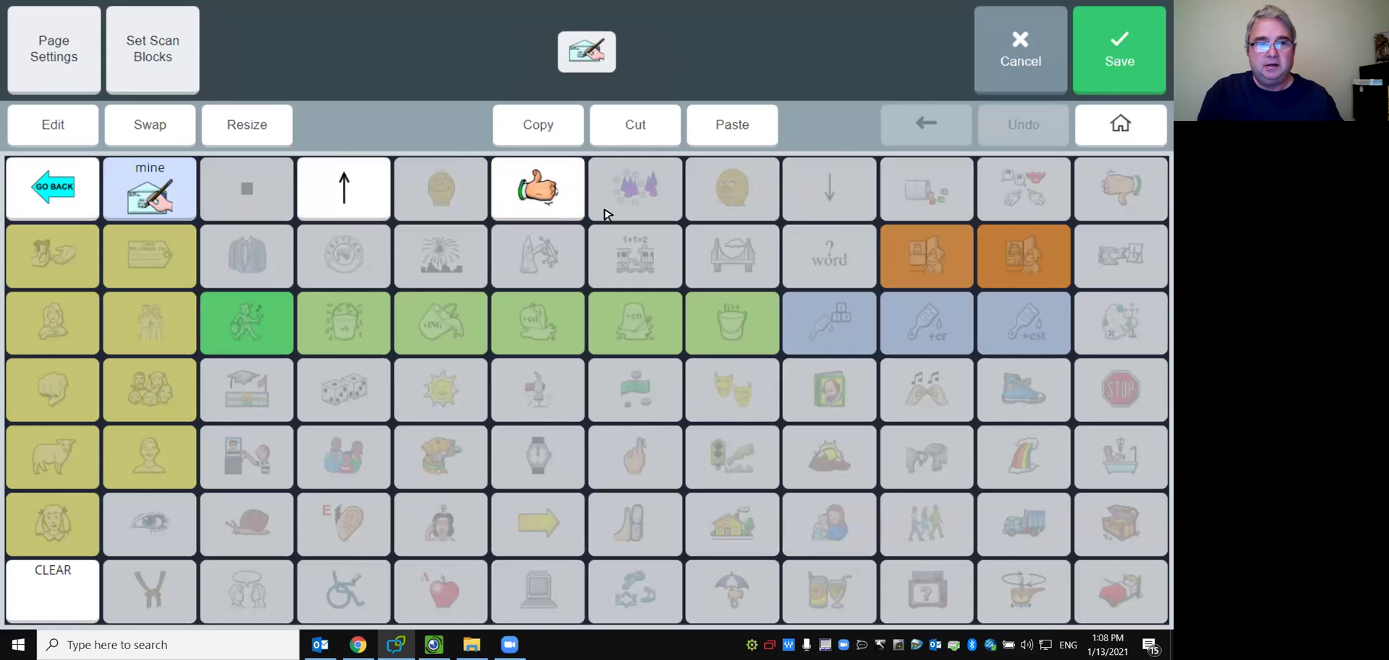
Edit the up-arrow link button on the mine page and label it SECOND GRADE.
left_click(50, 135)
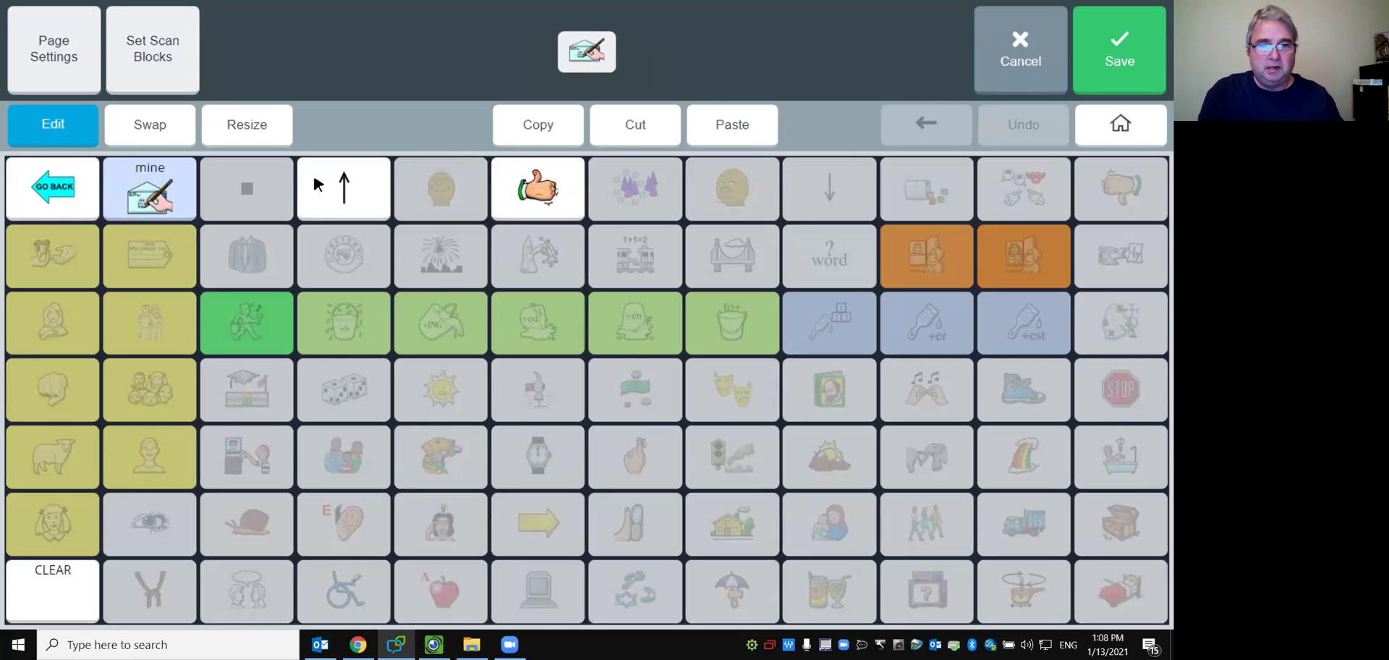
left_click(343, 190)
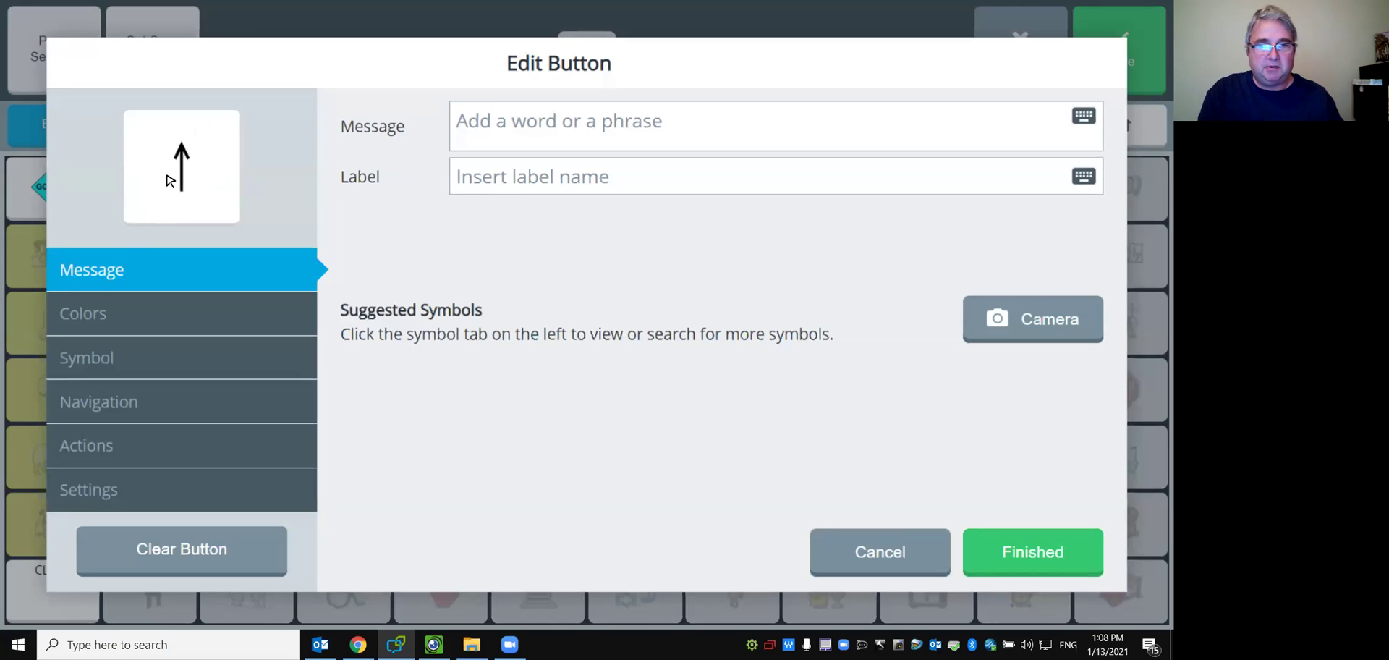
left_click(509, 179)
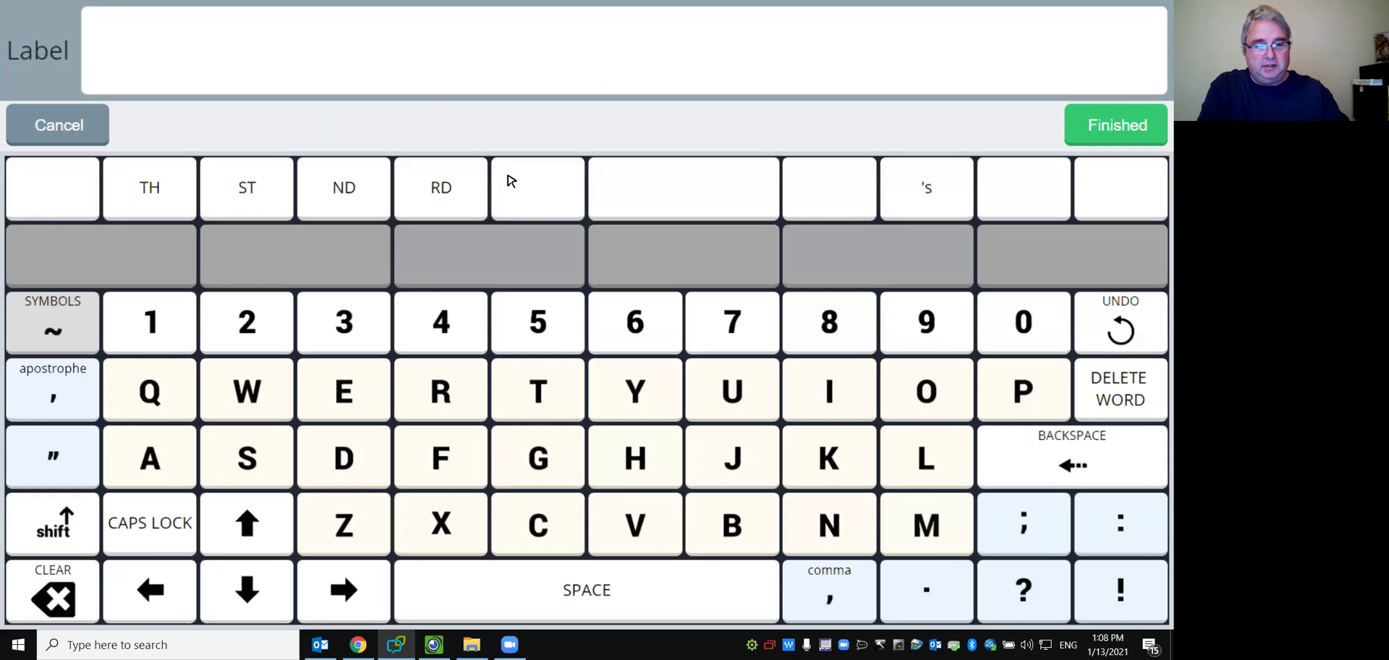
type("Se")
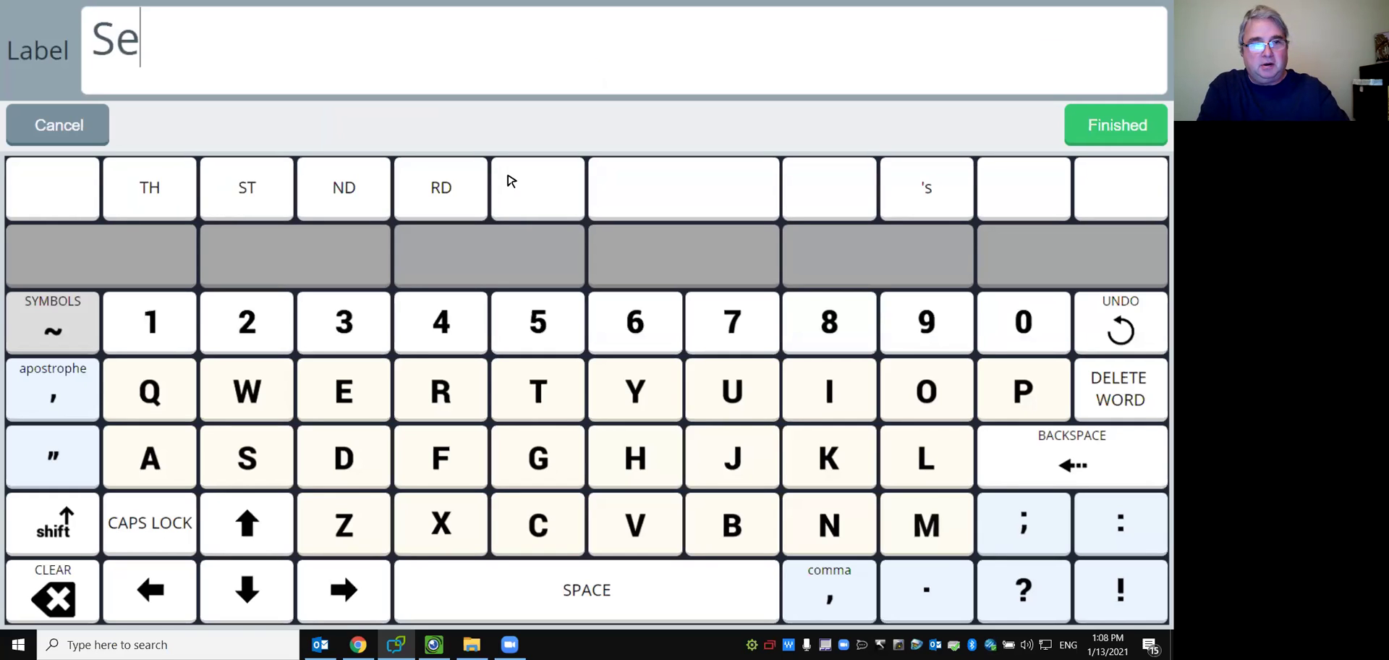
key("BackSpace")
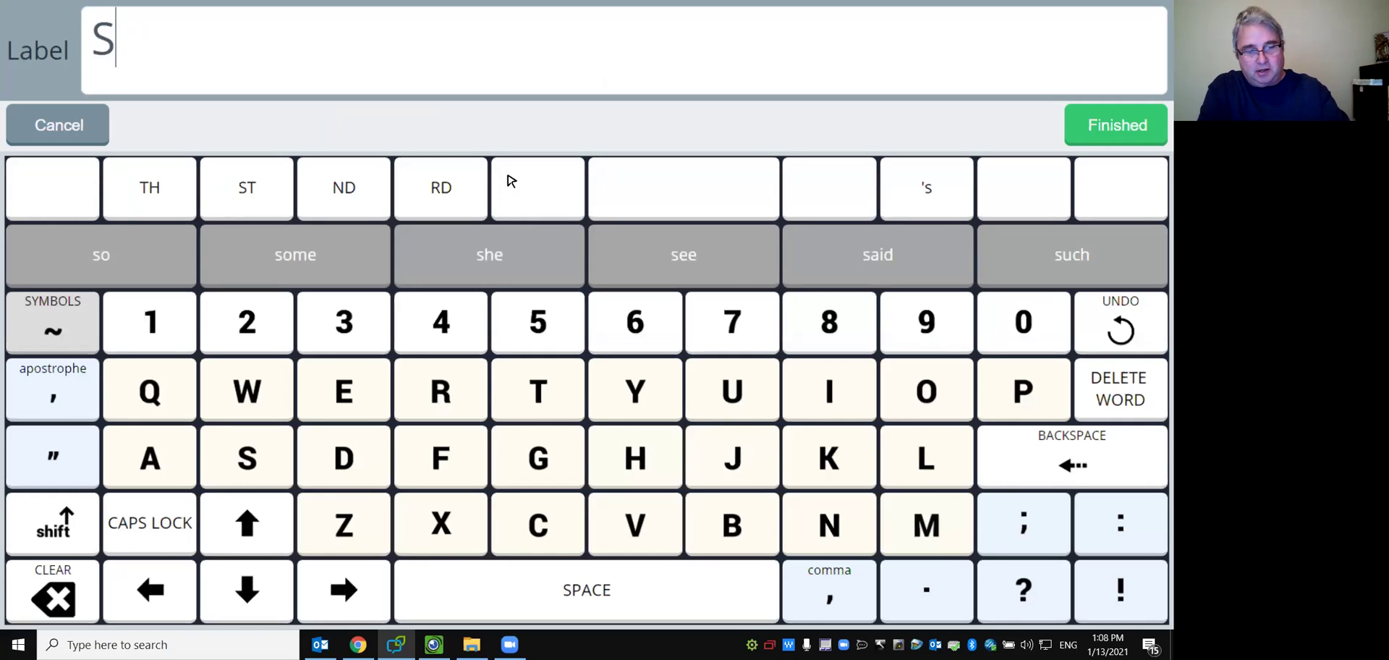
type("ECO")
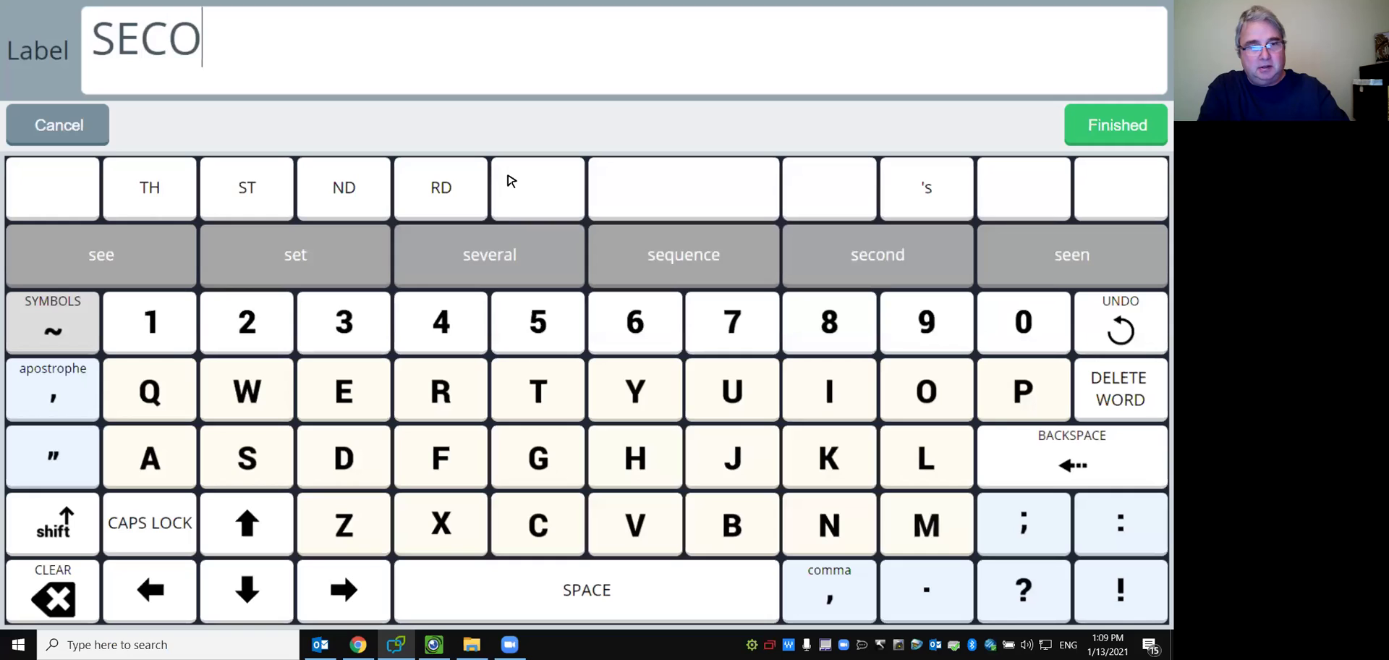
type("ND GR")
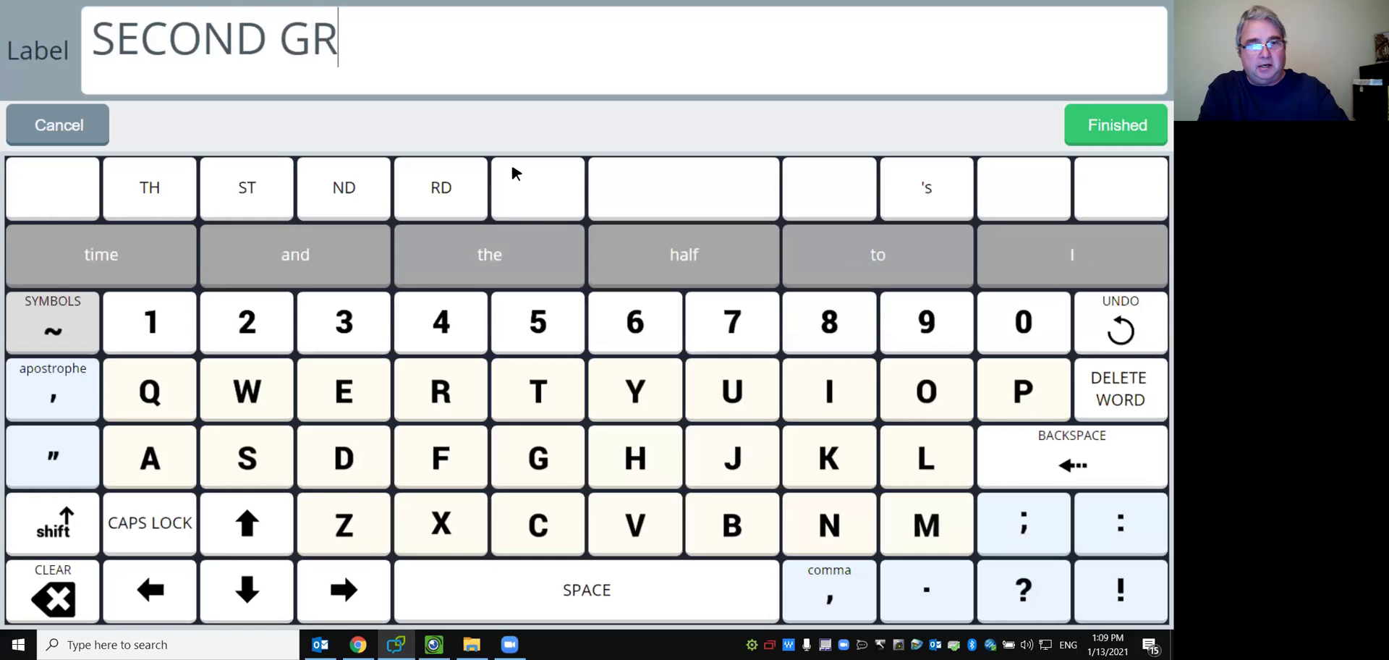
type("ADE")
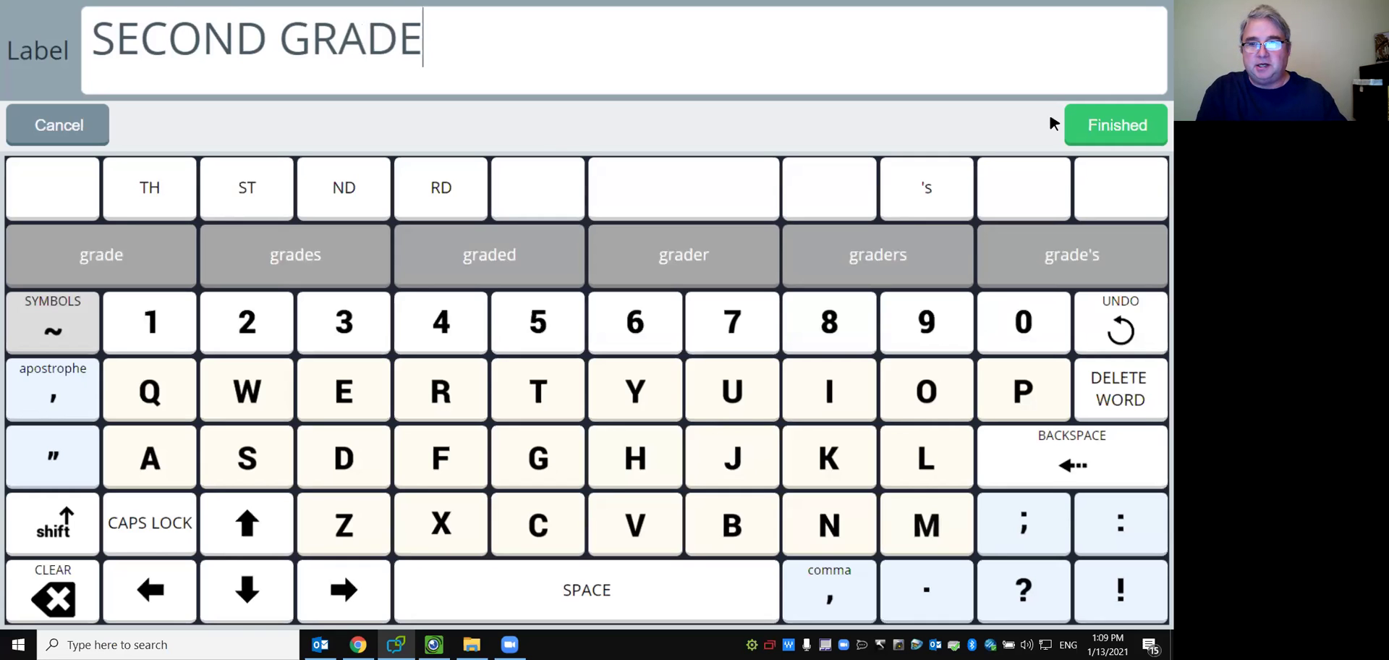
left_click(1089, 127)
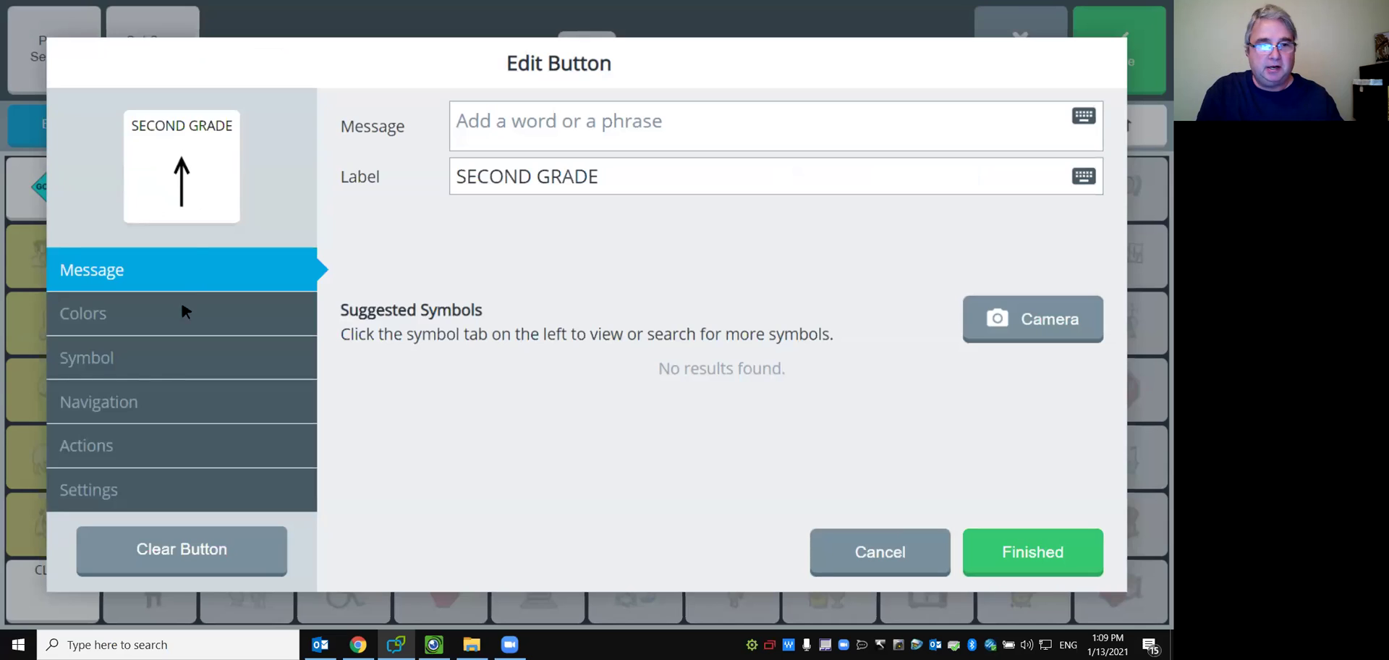
Search the symbol library for TWO as a replacement symbol for the SECOND GRADE button.
left_click(101, 359)
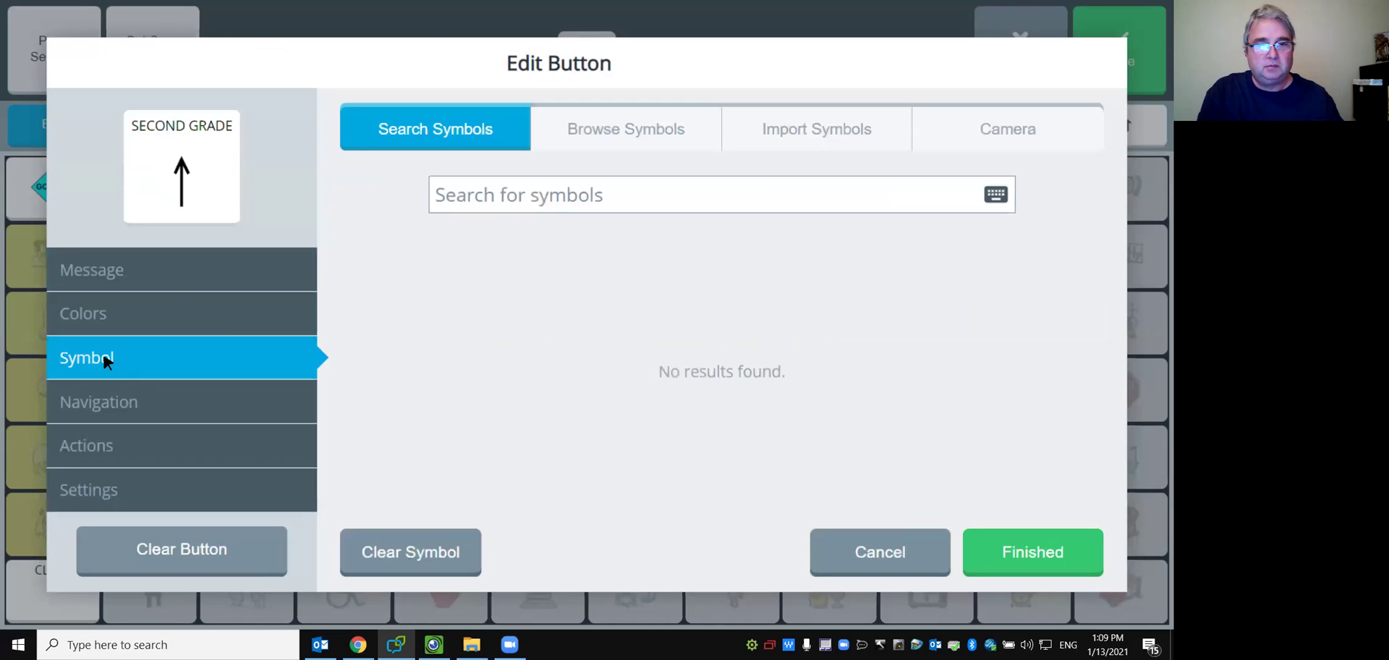
left_click(494, 195)
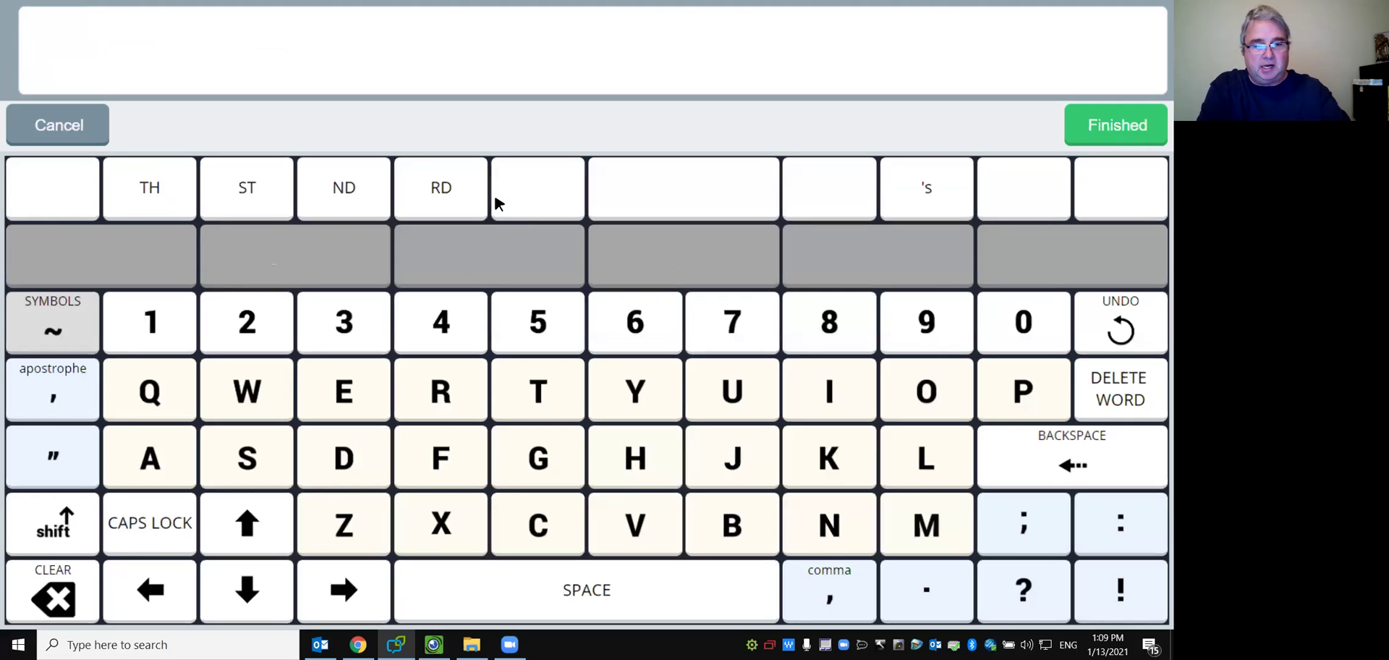
type("SEO")
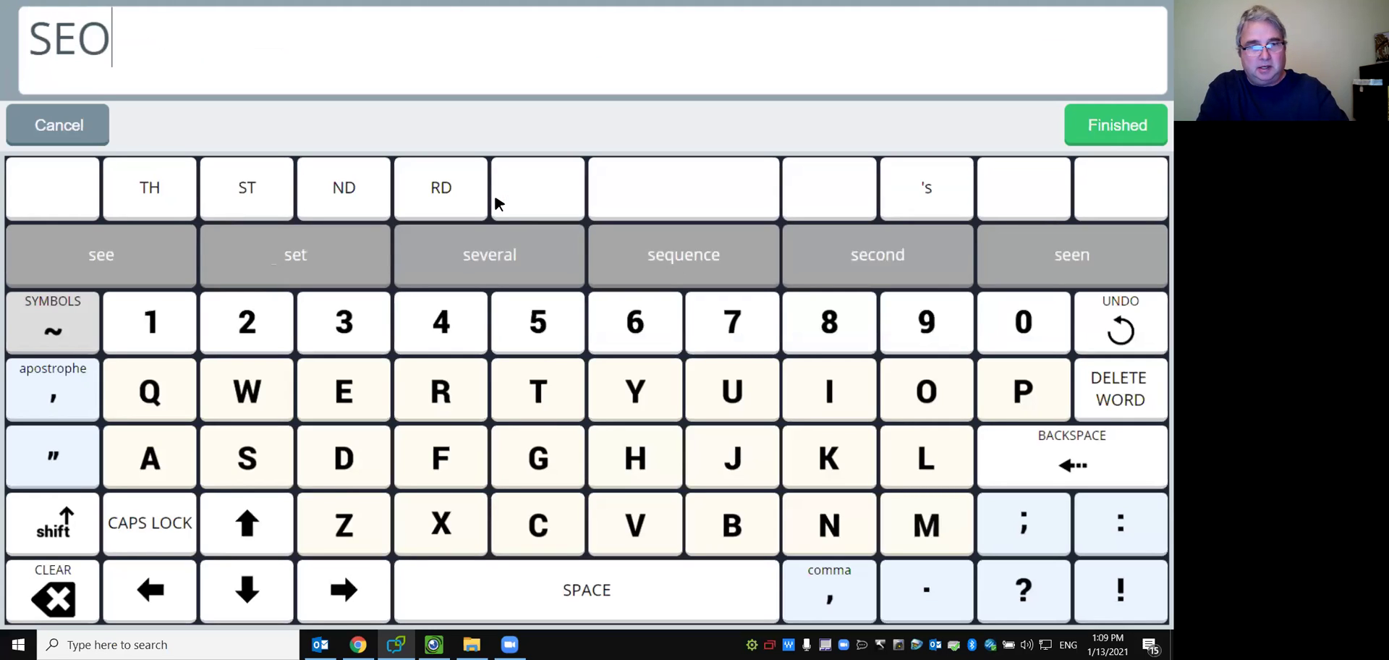
key("BackSpace")
key("BackSpace")
key("BackSpace")
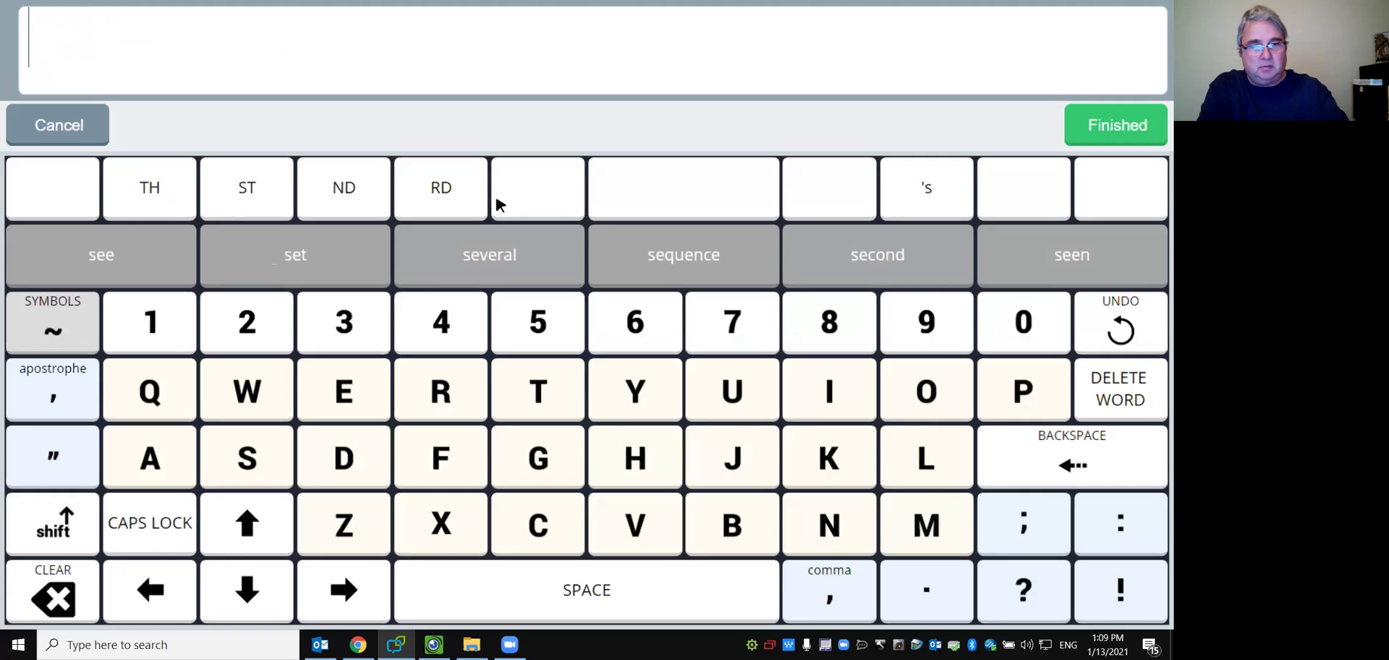
type("TWO")
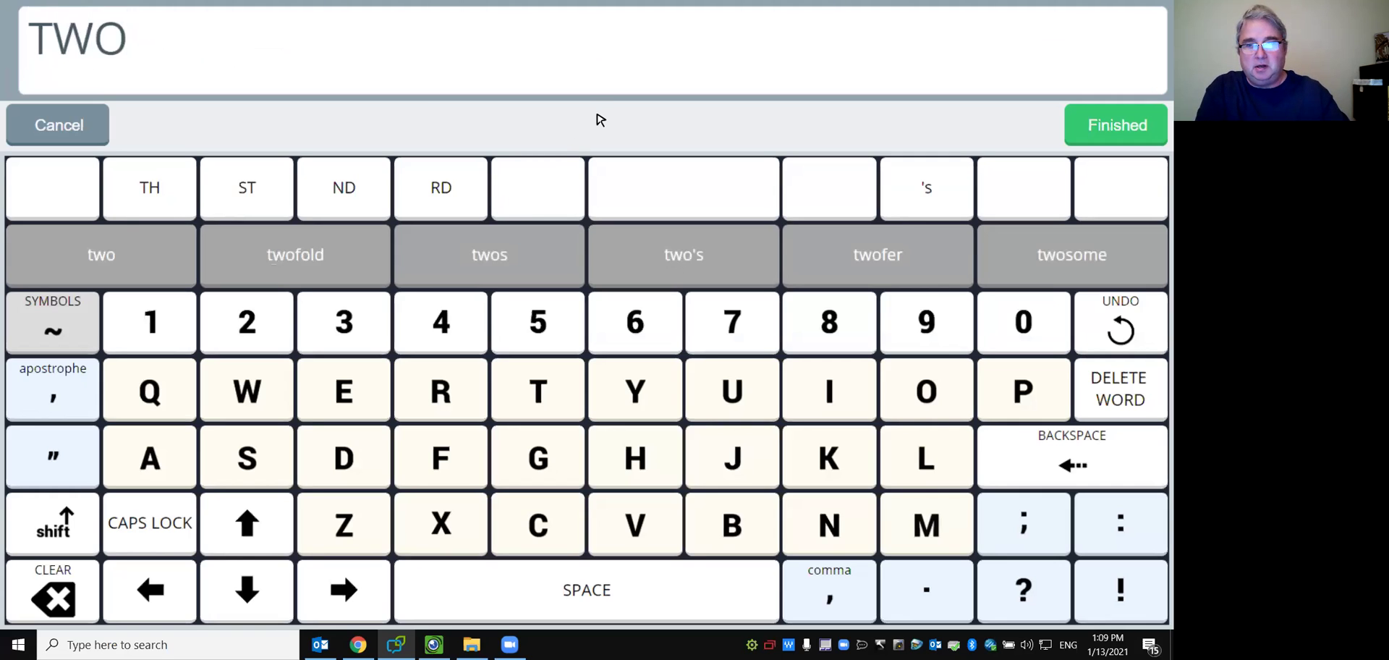
left_click(1079, 126)
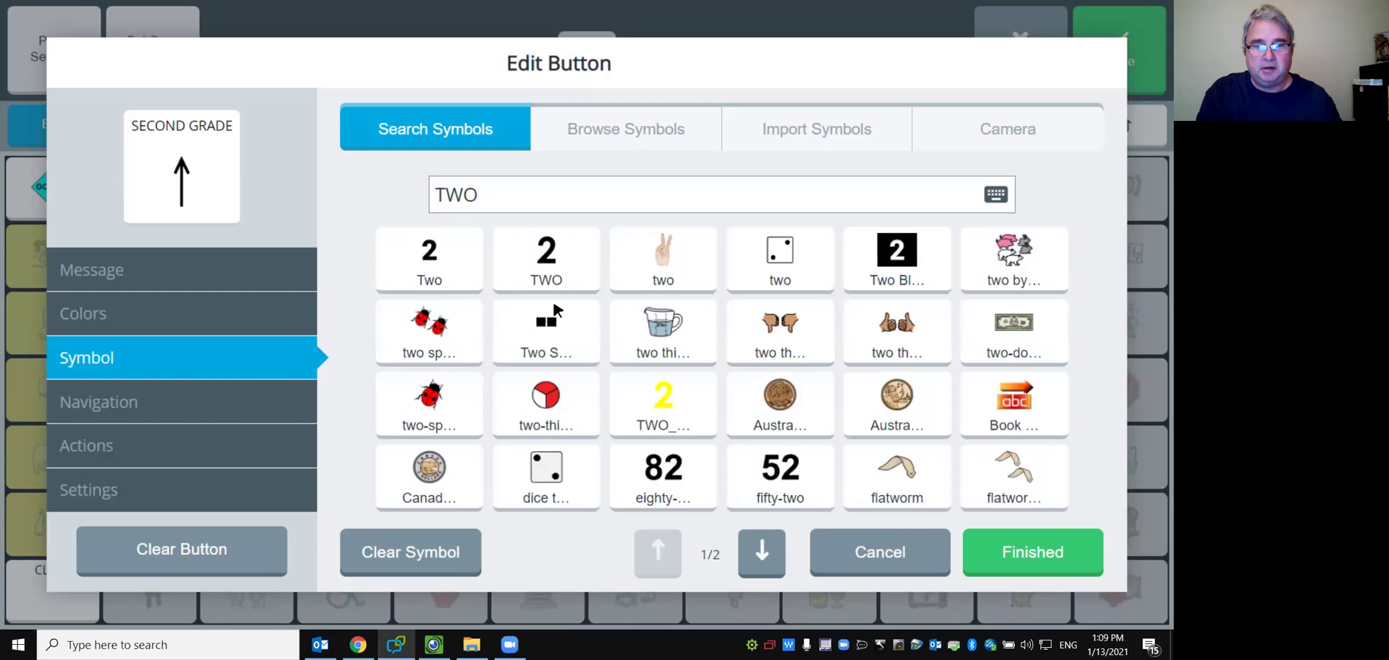
Search the symbols for SECOND instead and assign the number 2 above a row of squares to the SECOND GRADE button.
left_click(493, 189)
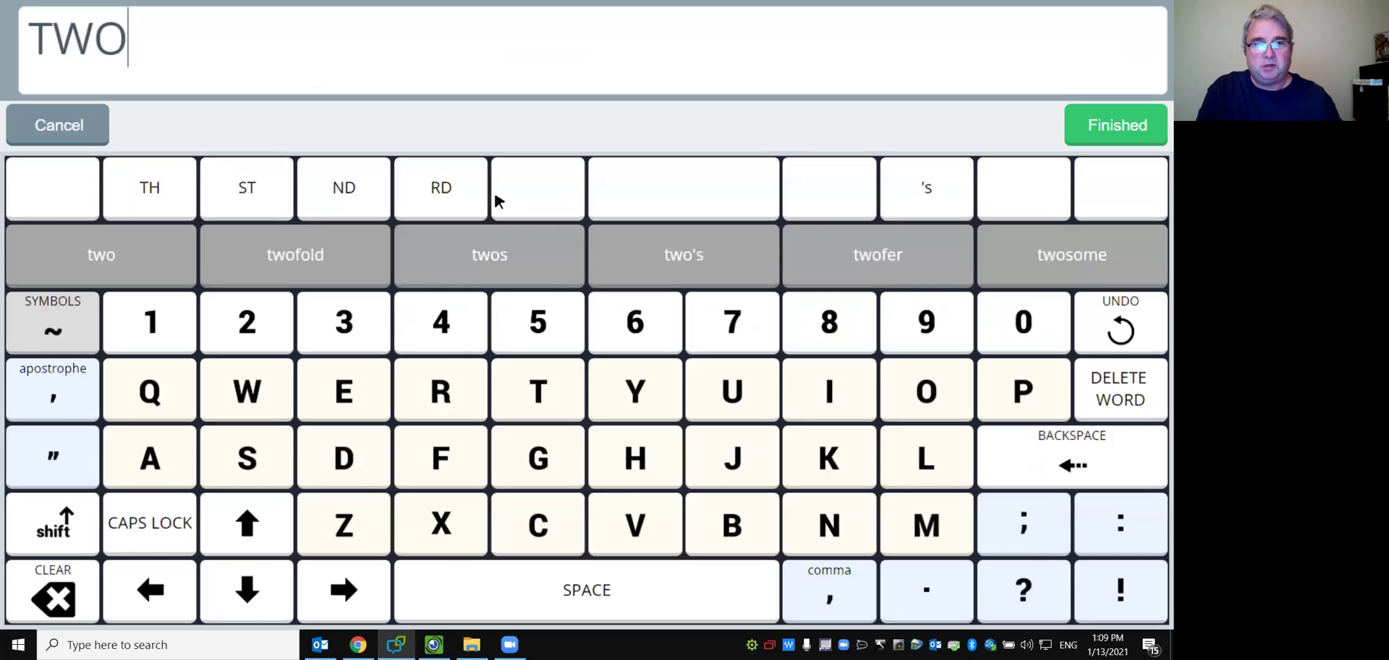
key("BackSpace")
key("BackSpace")
key("BackSpace")
type("SECOND")
key("Return")
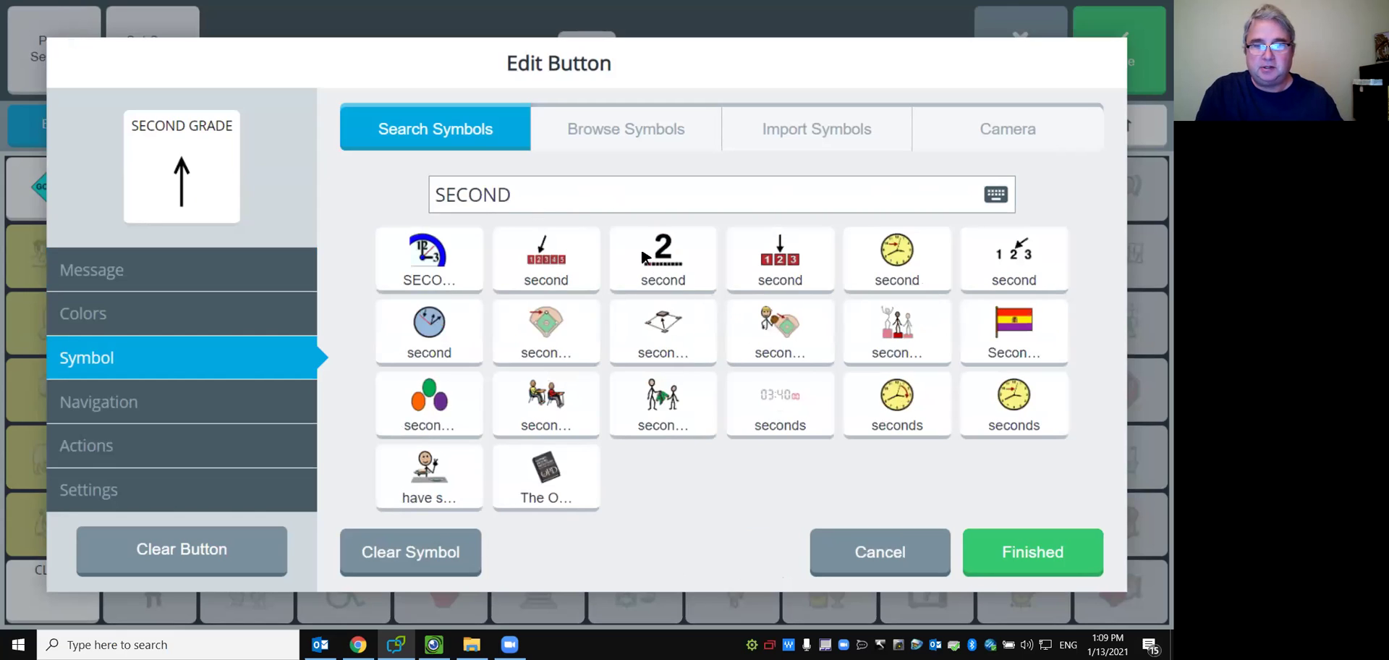
left_click(677, 269)
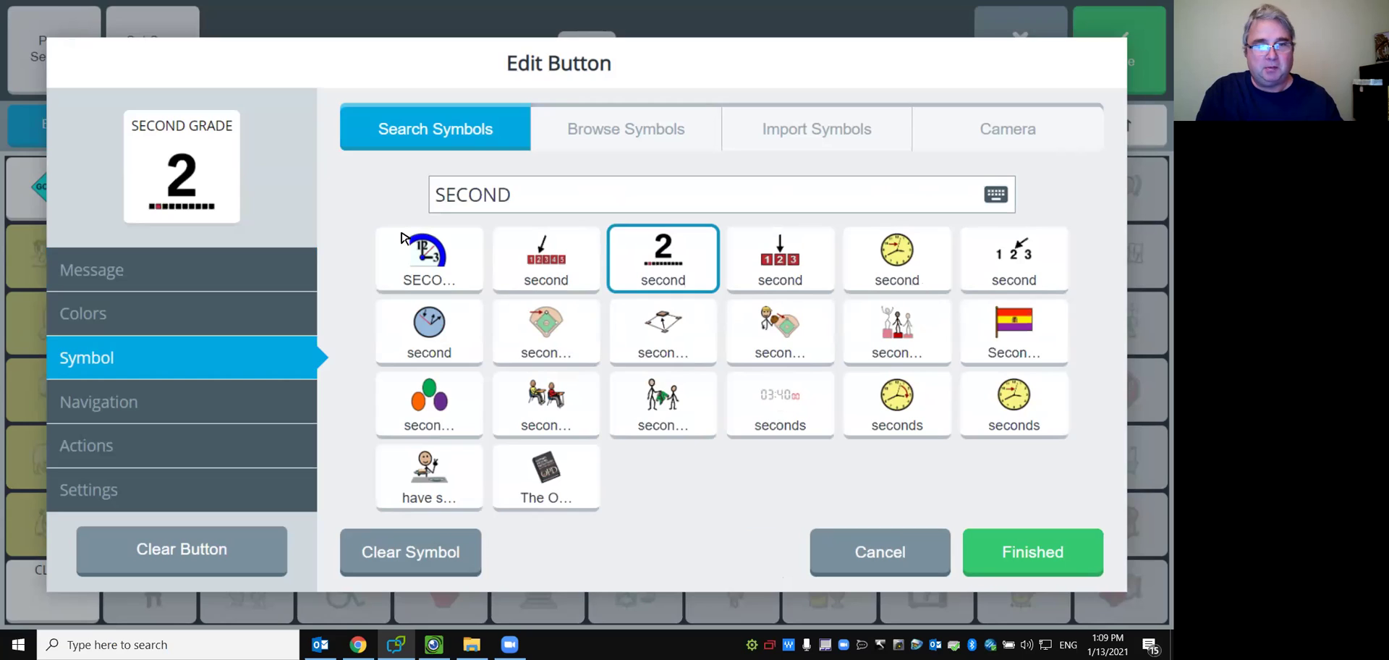
left_click(411, 278)
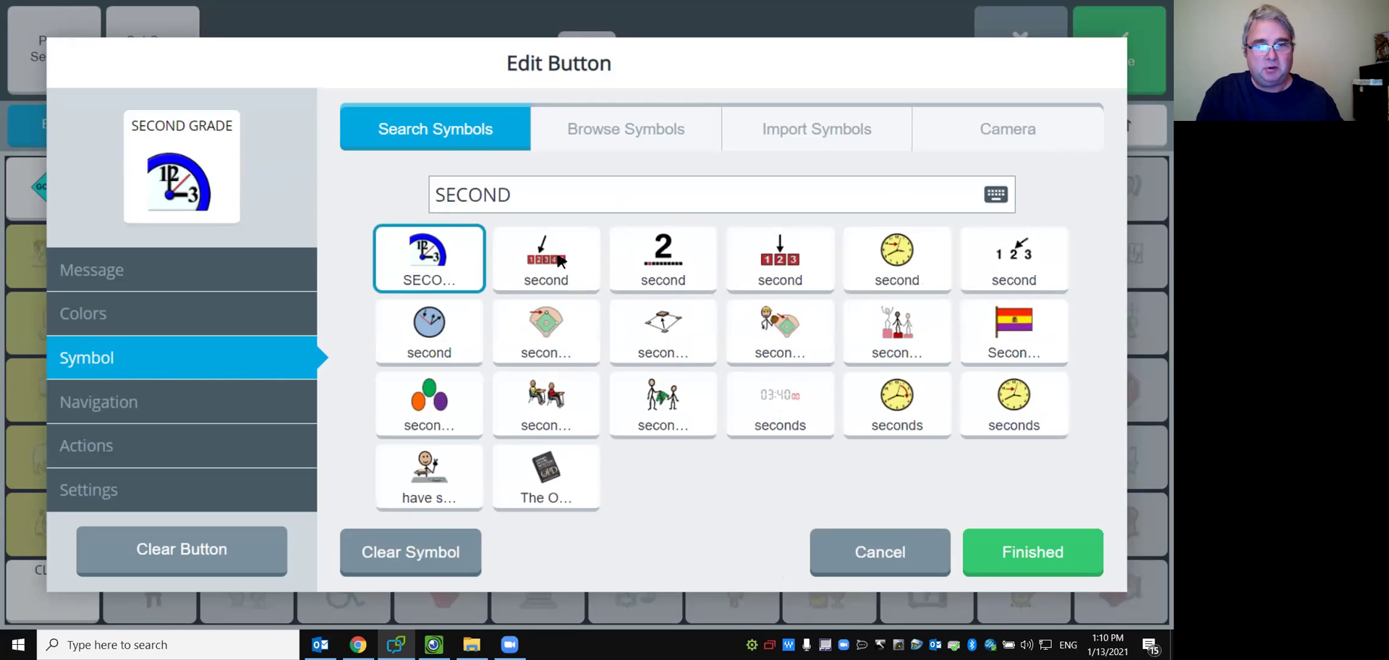
left_click(677, 253)
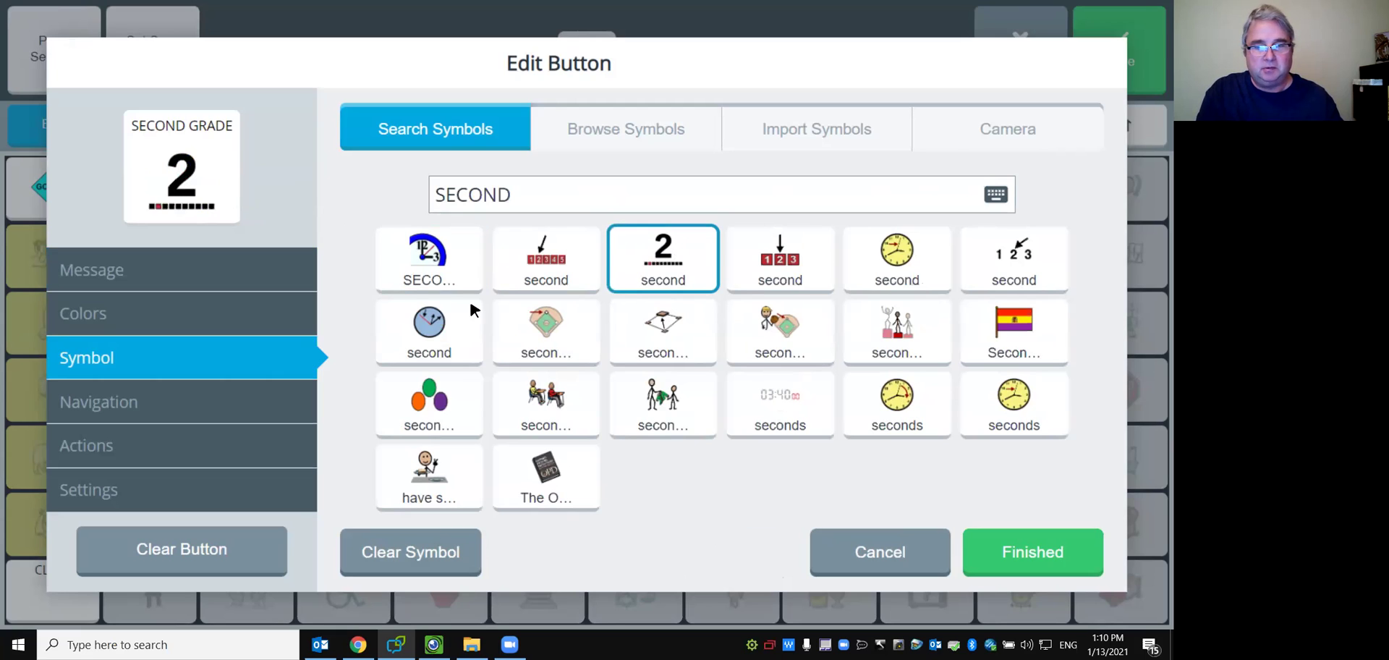
left_click(995, 547)
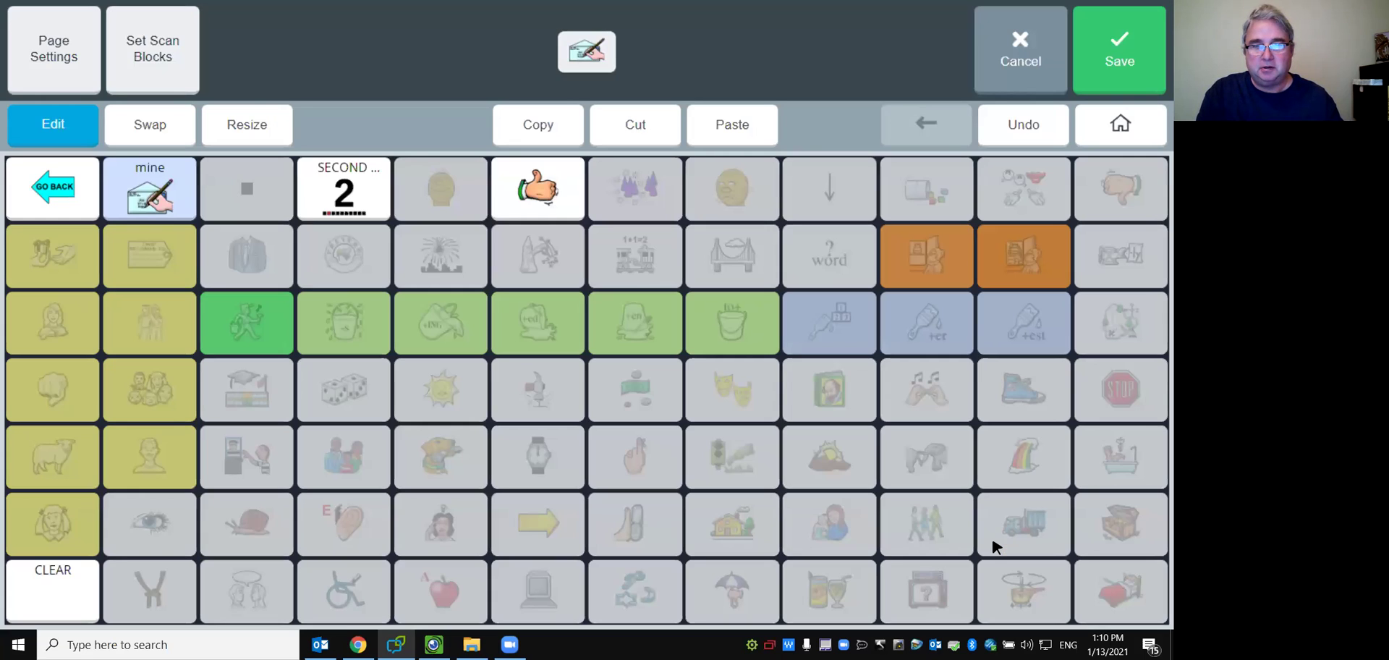
Set the SECOND GRADE button's color to orange and save the mine page.
left_click(382, 197)
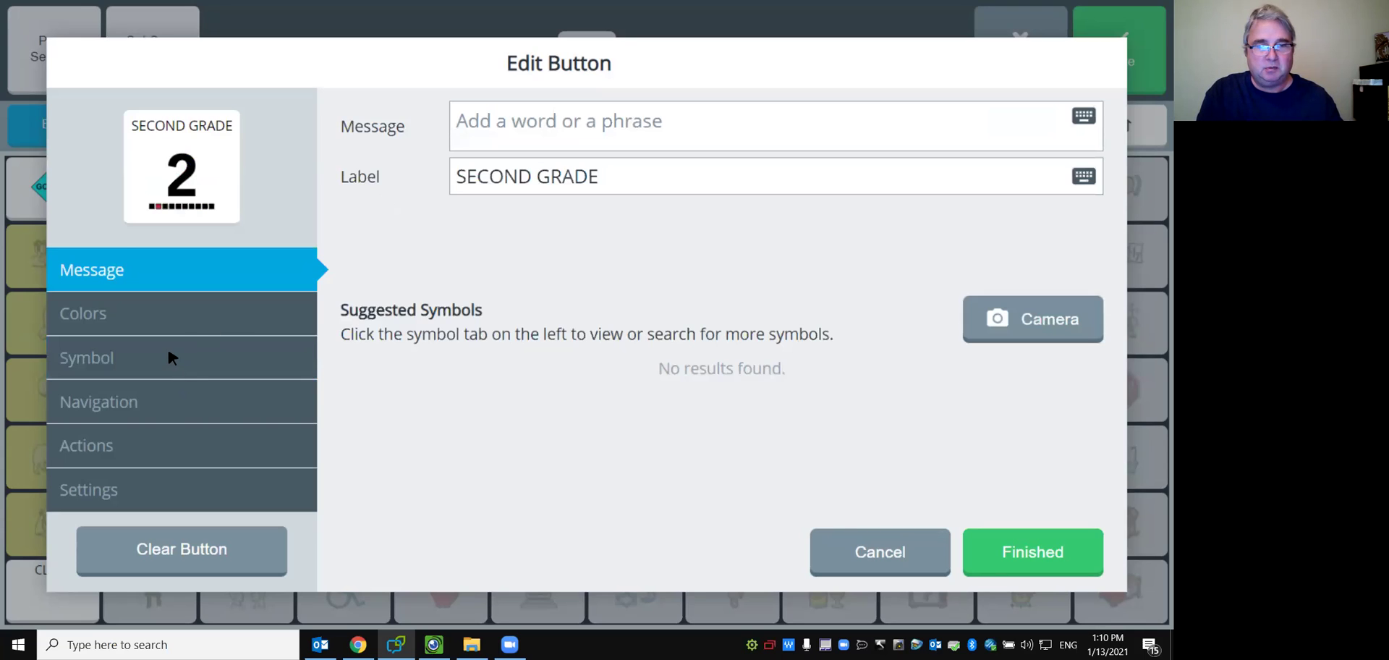
left_click(168, 316)
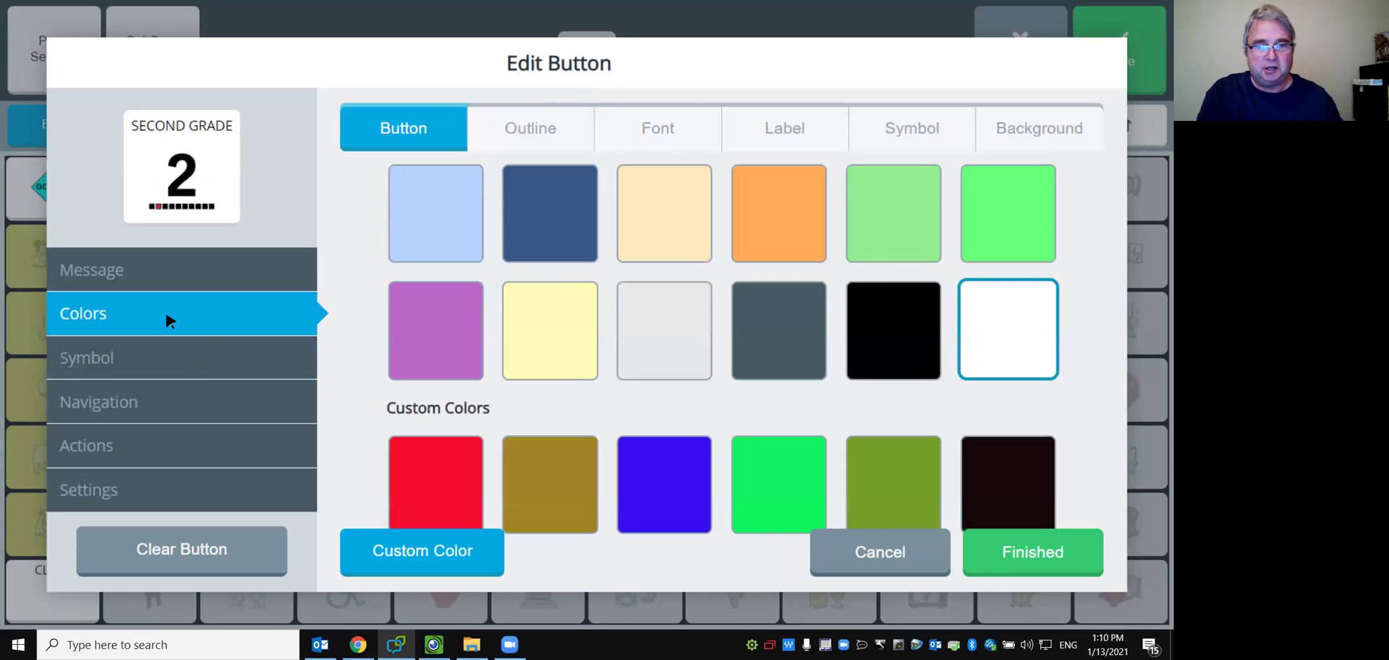
left_click(806, 217)
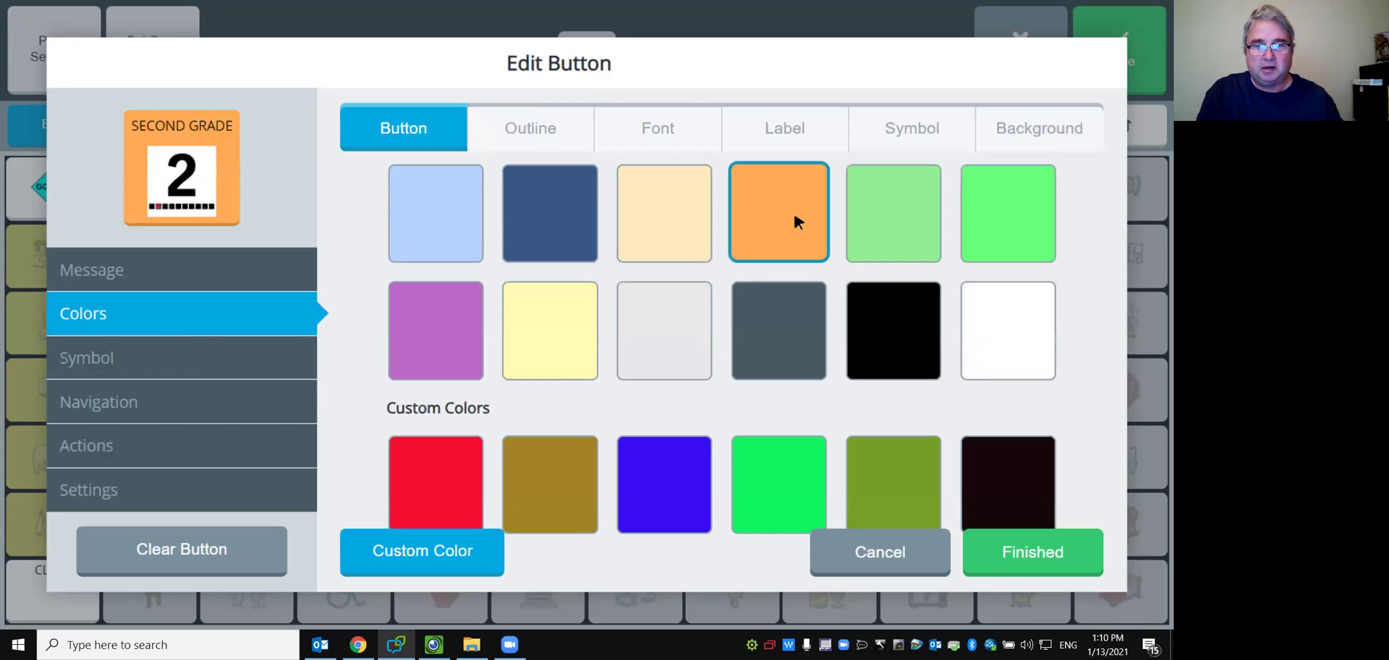
left_click(1010, 549)
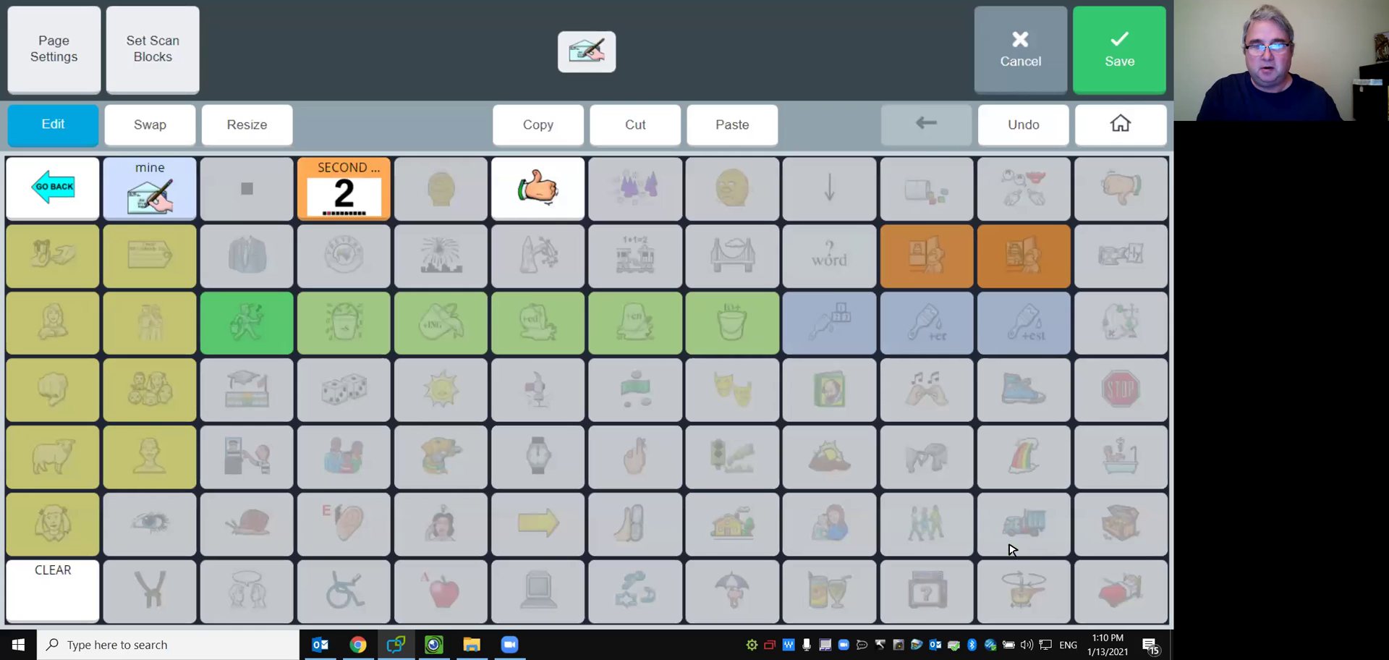
left_click(1126, 81)
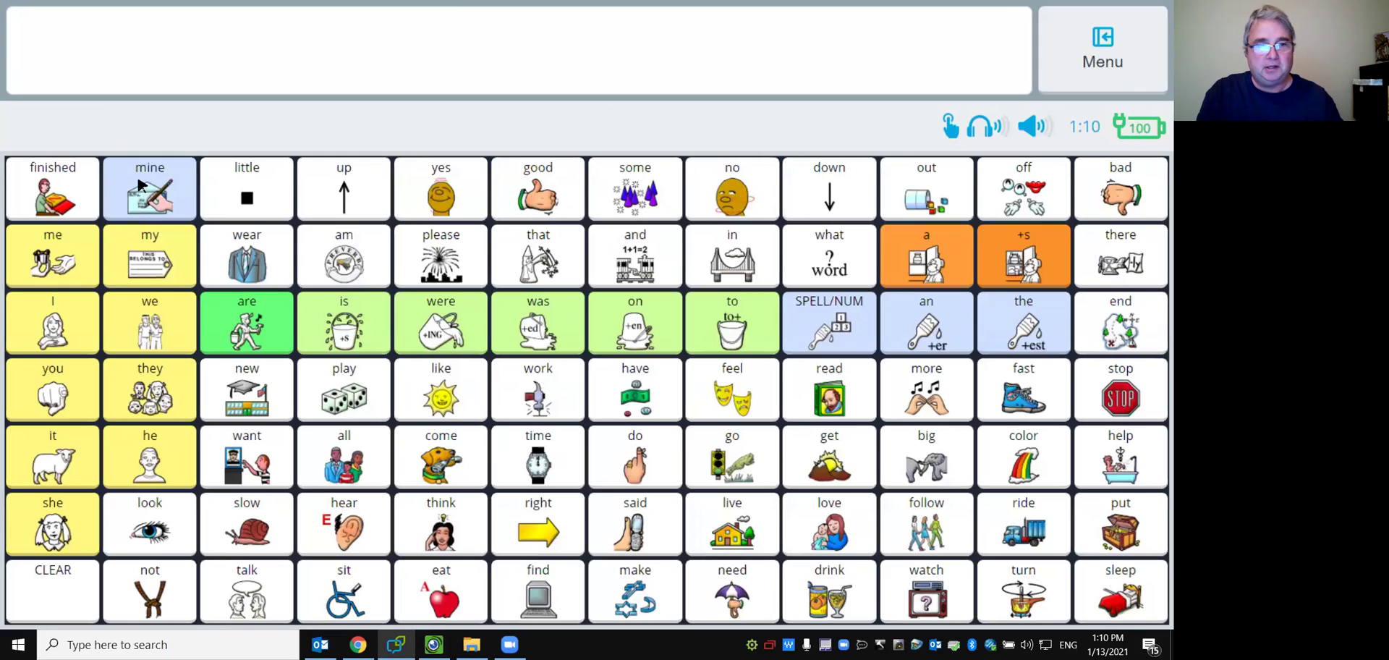
Test both name sequences: mine, SECOND GRADE, thumbs-up position, and mine, thumbs up, stop position.
left_click(140, 186)
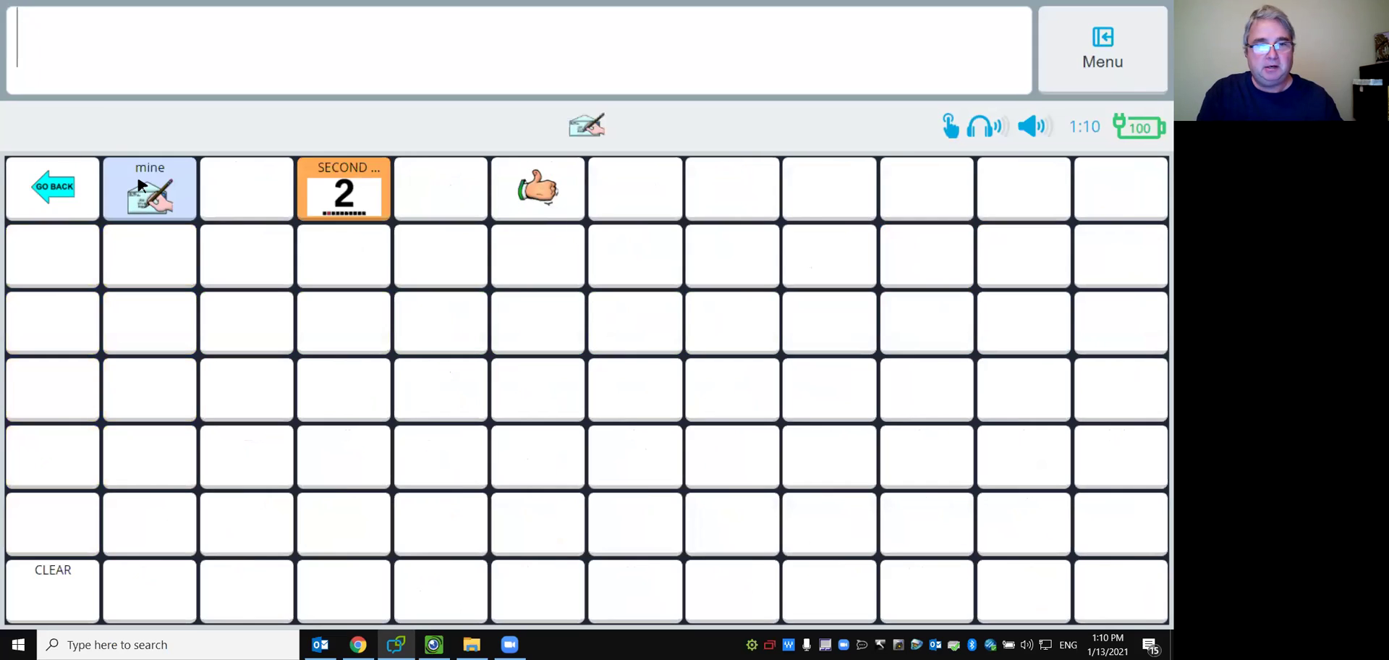
left_click(348, 187)
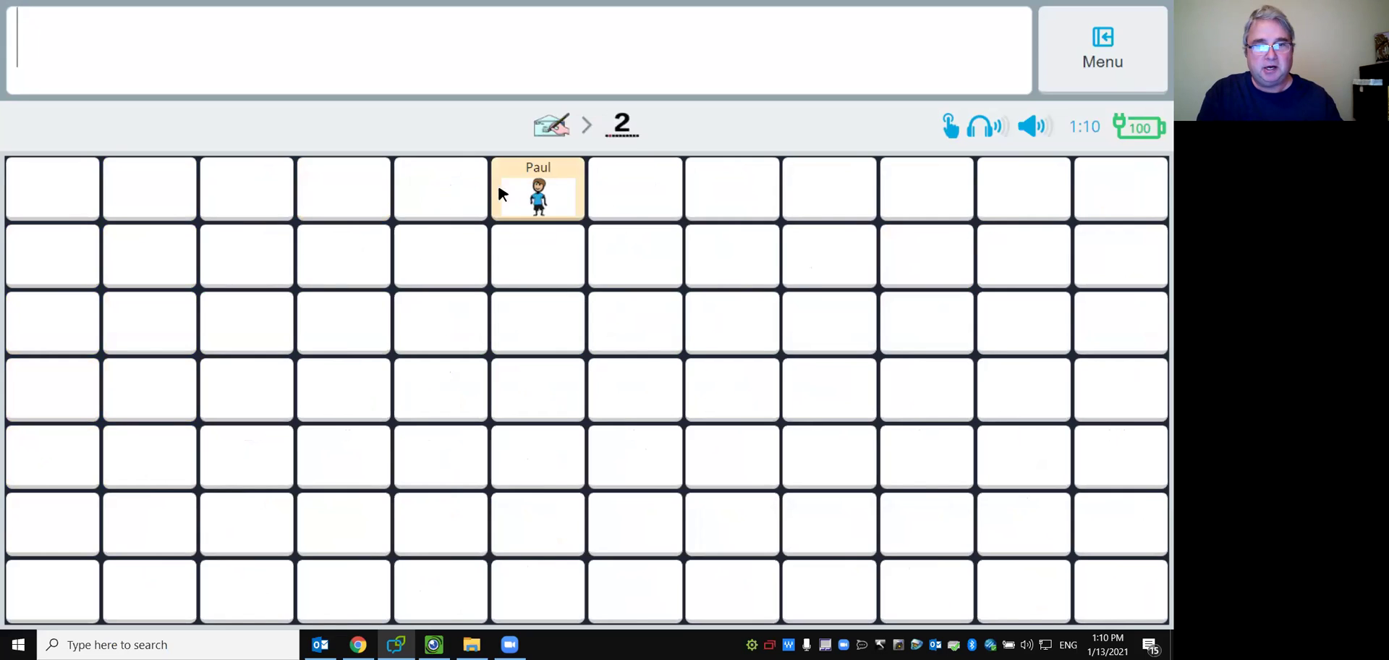
left_click(521, 194)
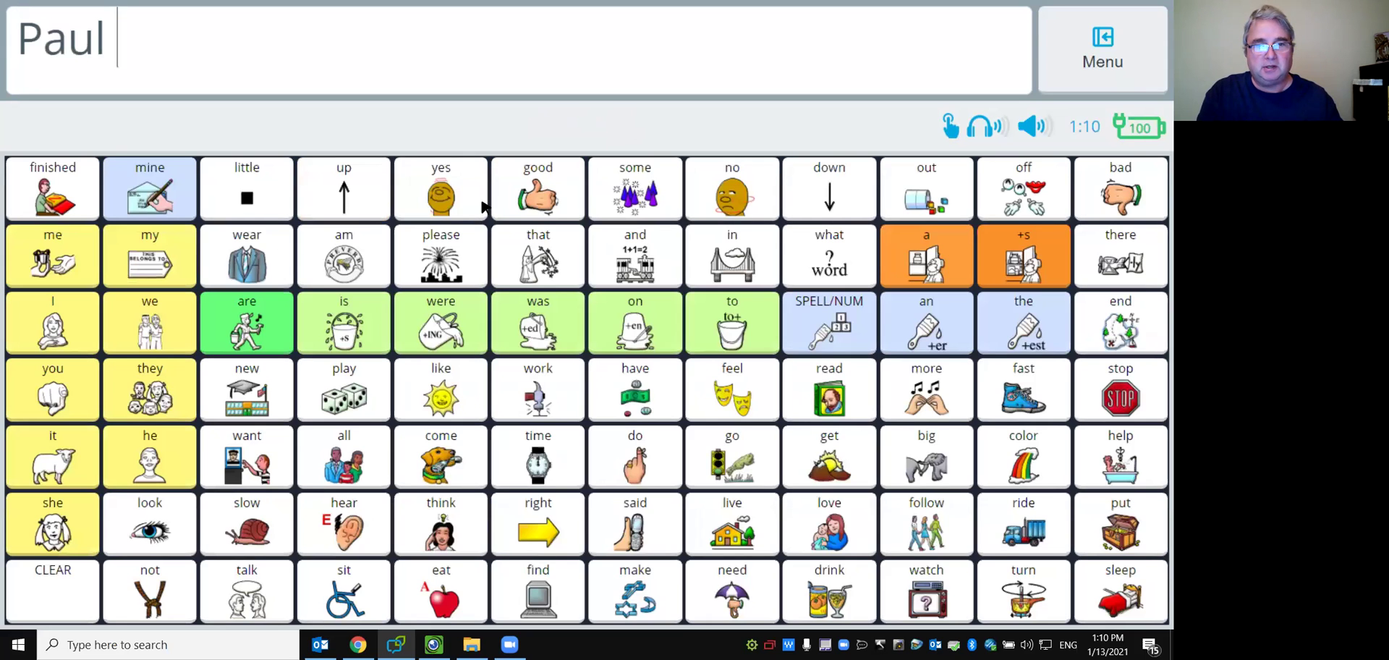
left_click(155, 186)
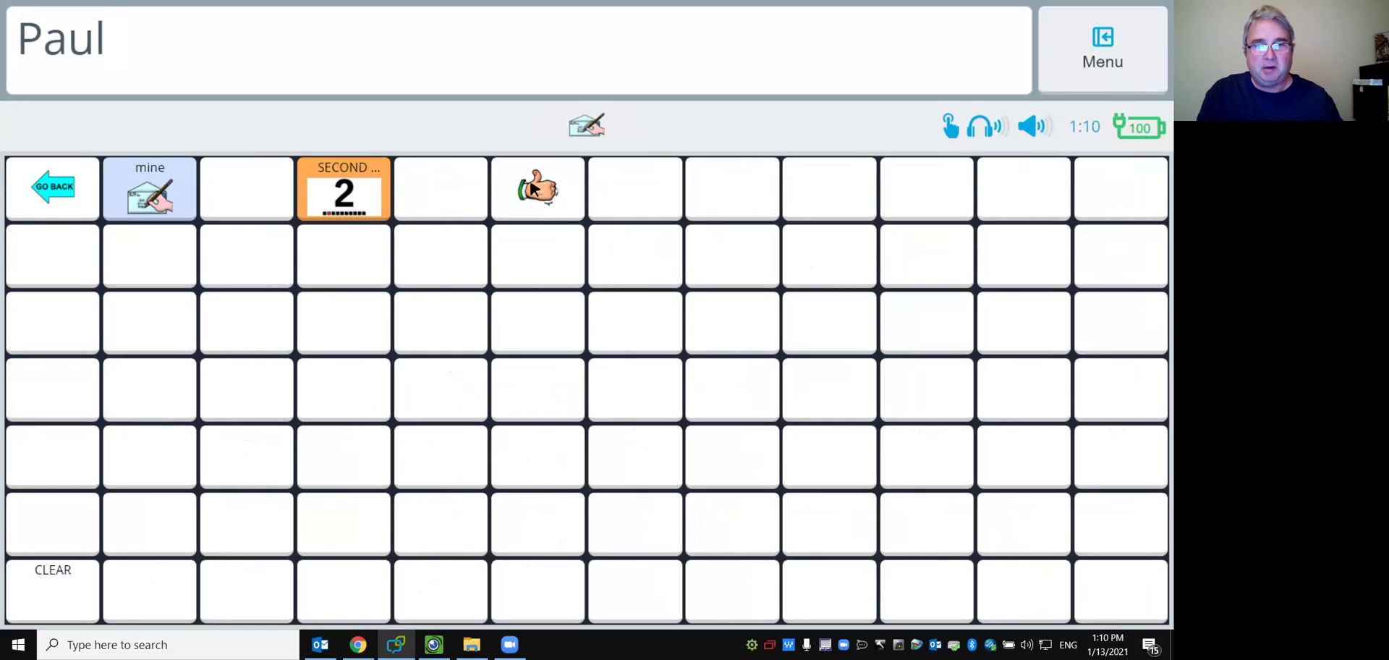
left_click(539, 193)
left_click(1099, 367)
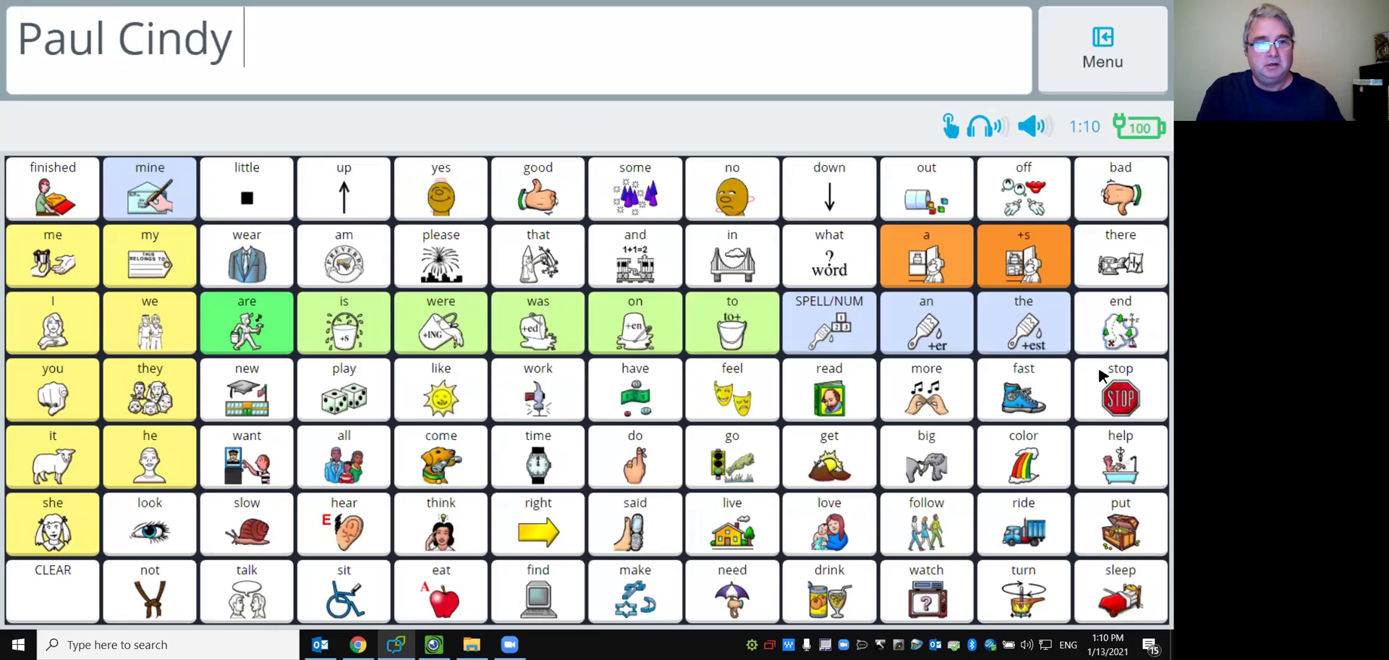
Reopen the mine page for editing and label the thumbs-up link button THIRD GRADE.
left_click(152, 185)
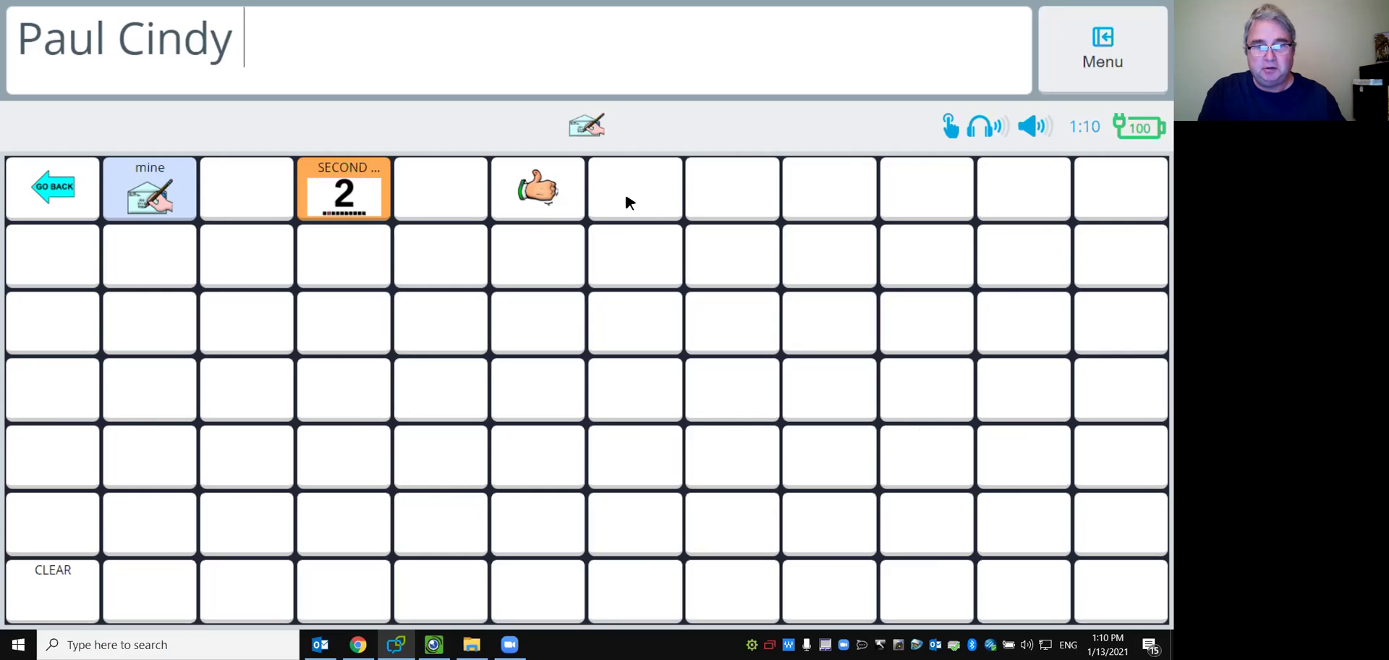
left_click(1100, 45)
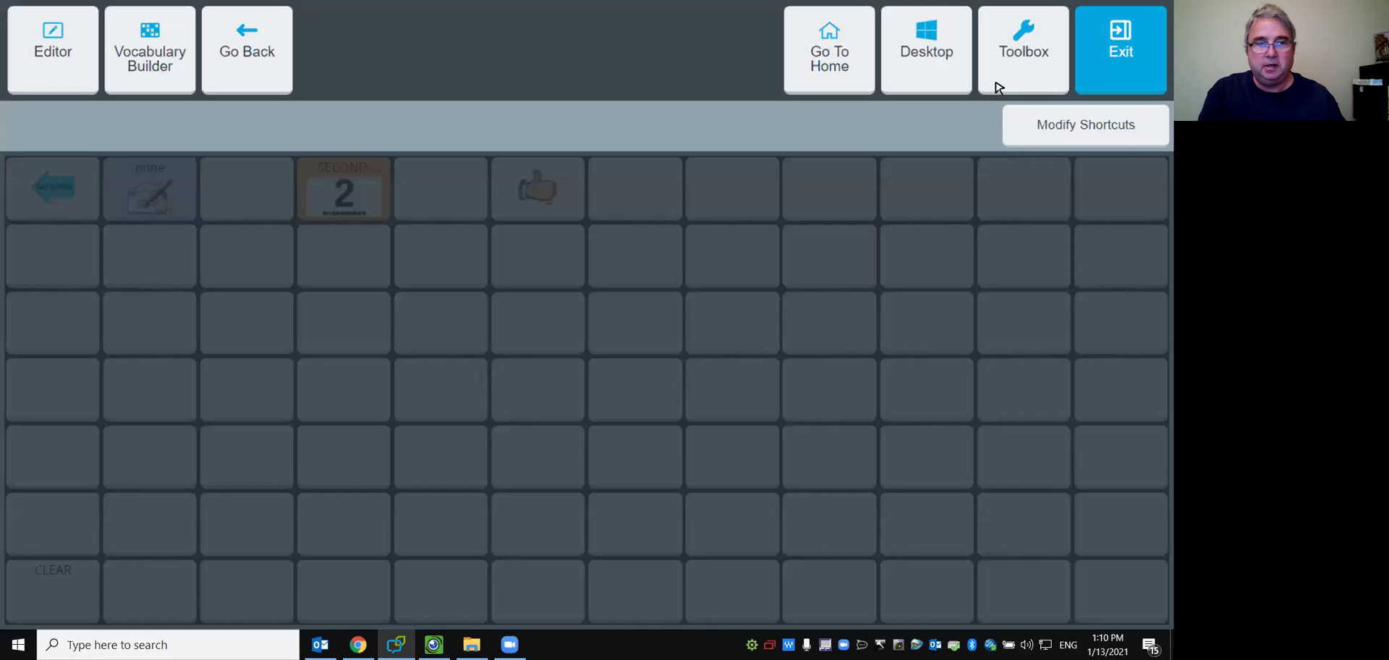
left_click(65, 50)
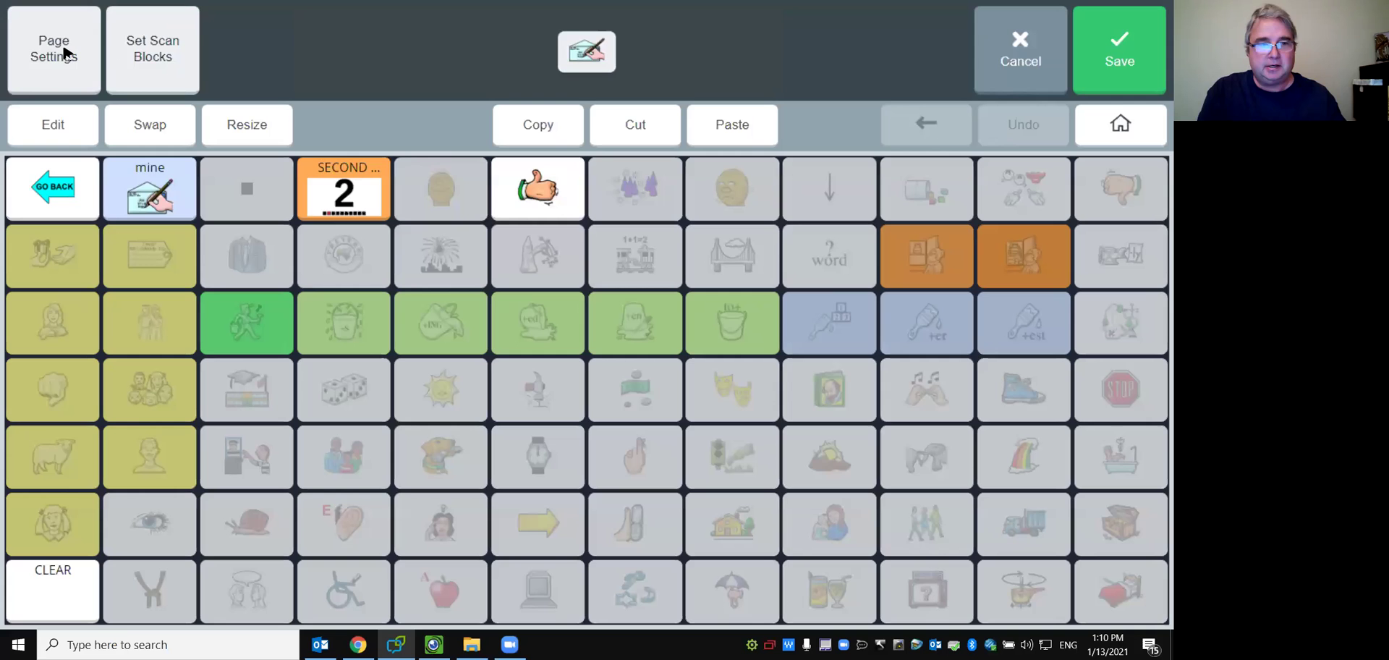
left_click(54, 125)
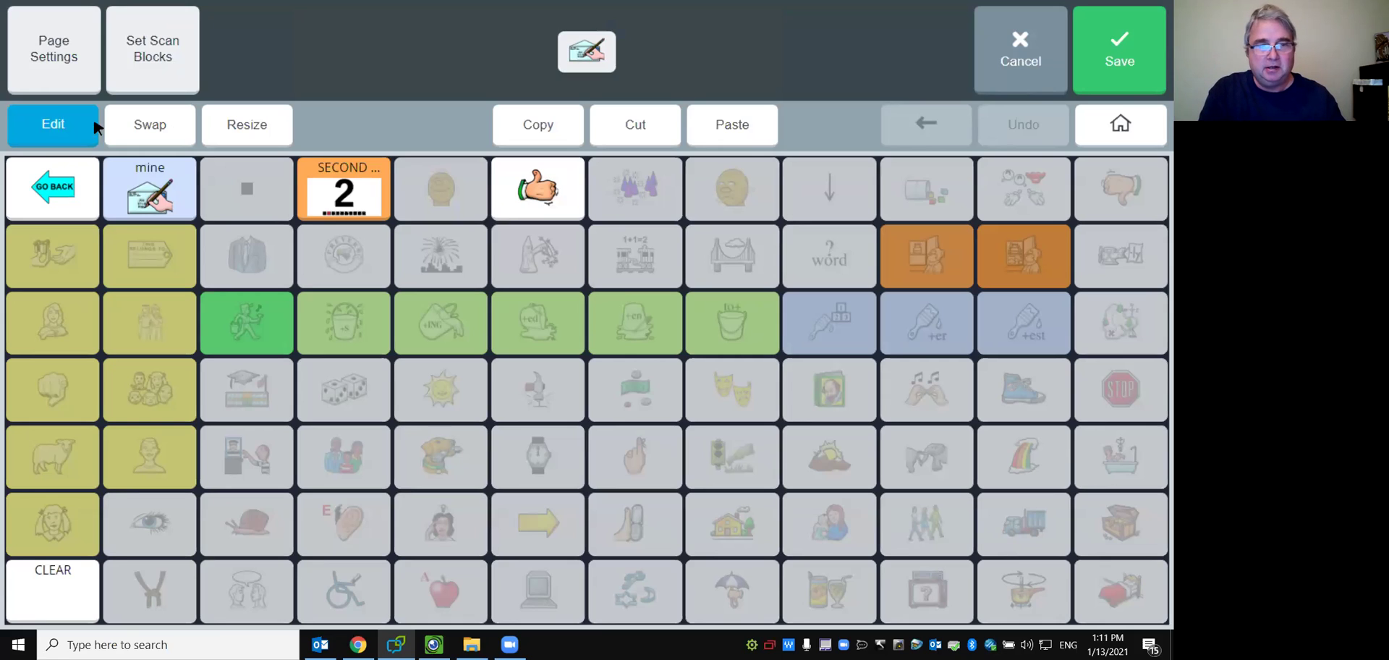
left_click(517, 195)
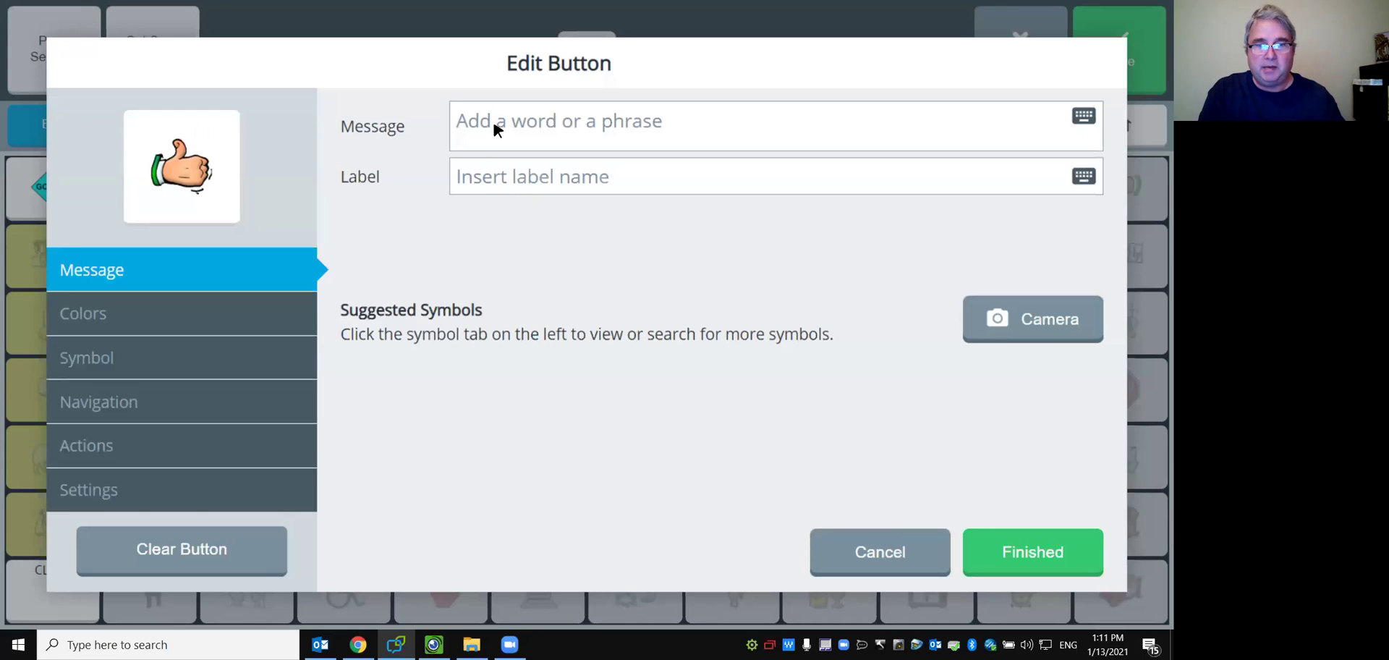
left_click(499, 178)
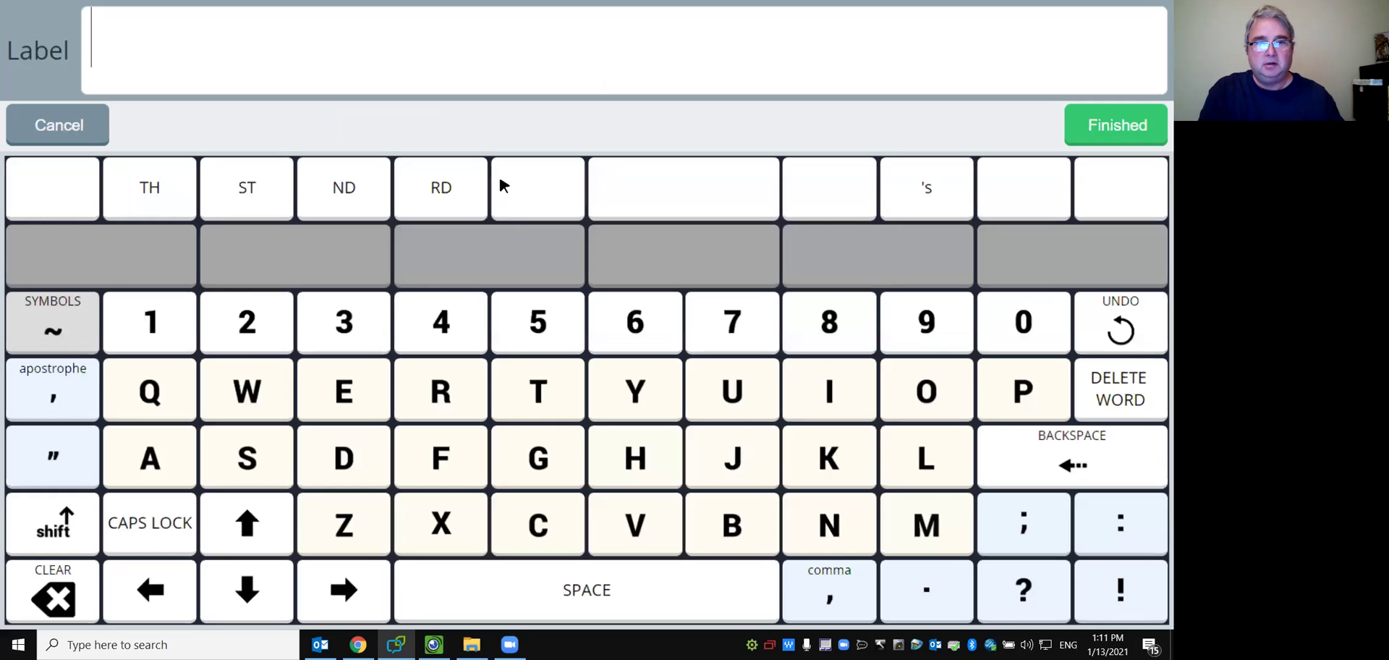
left_click(130, 525)
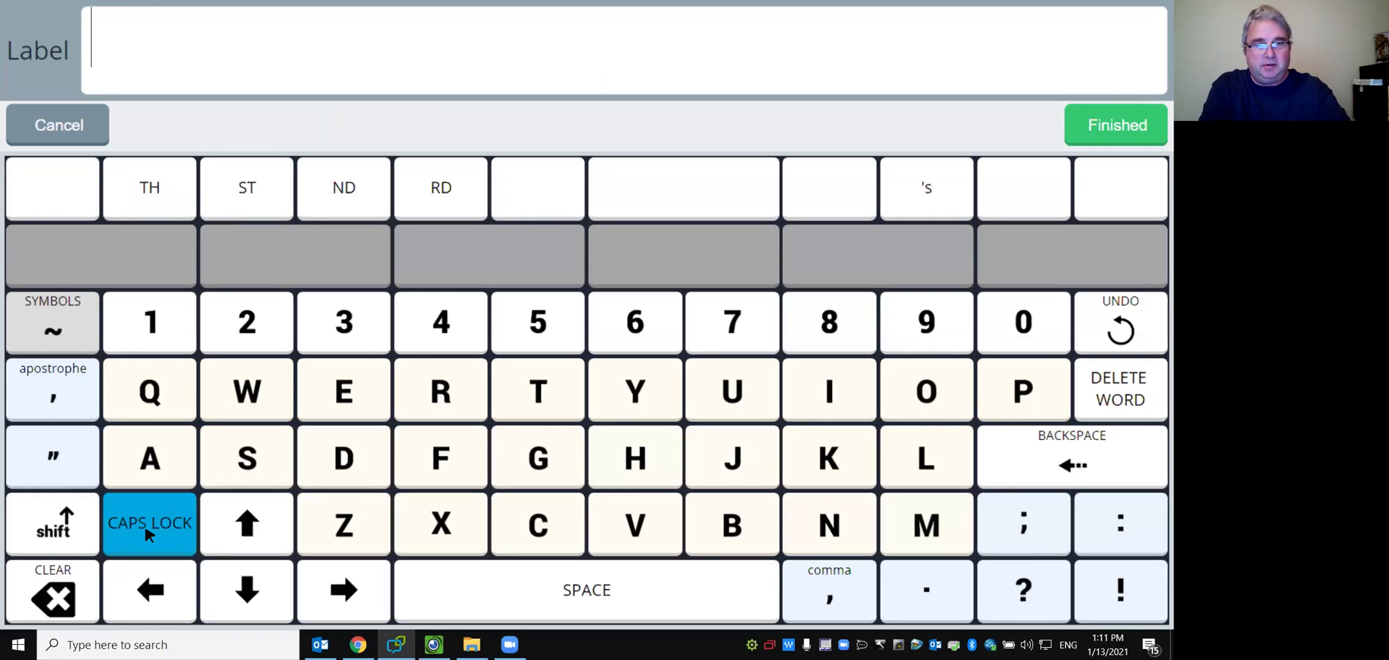
type("THIRD")
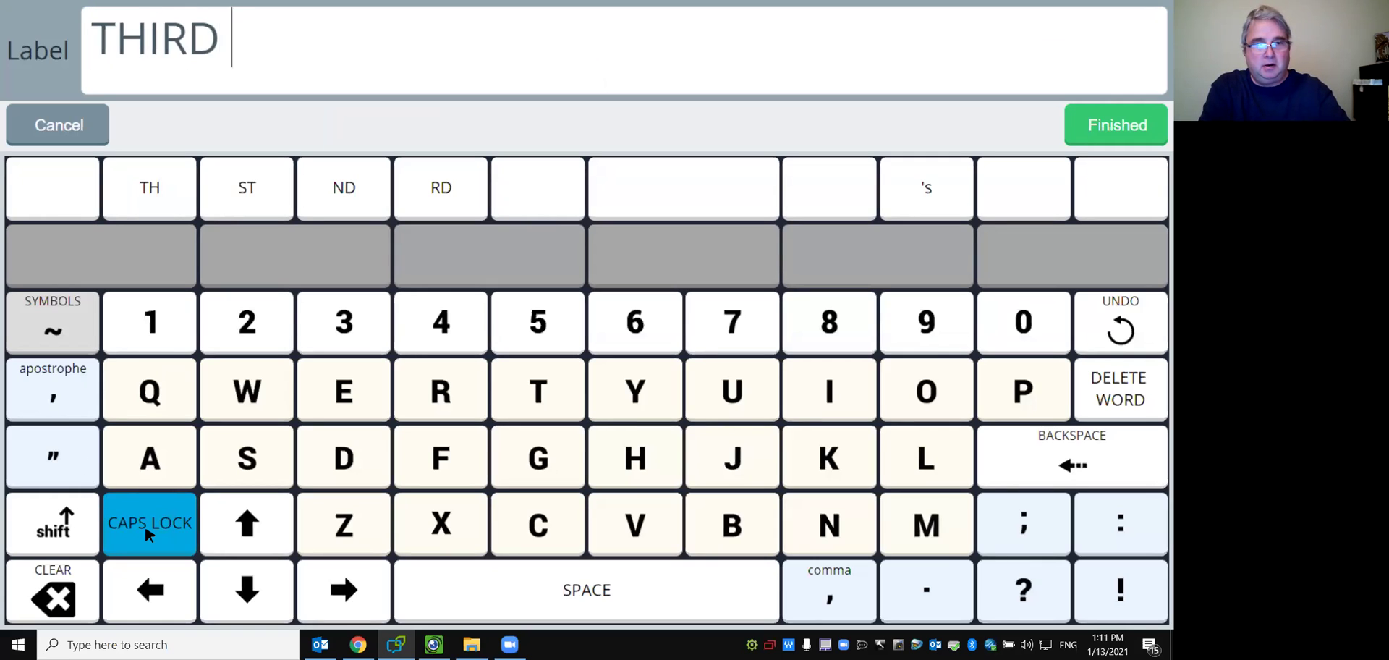
type(" GRADE")
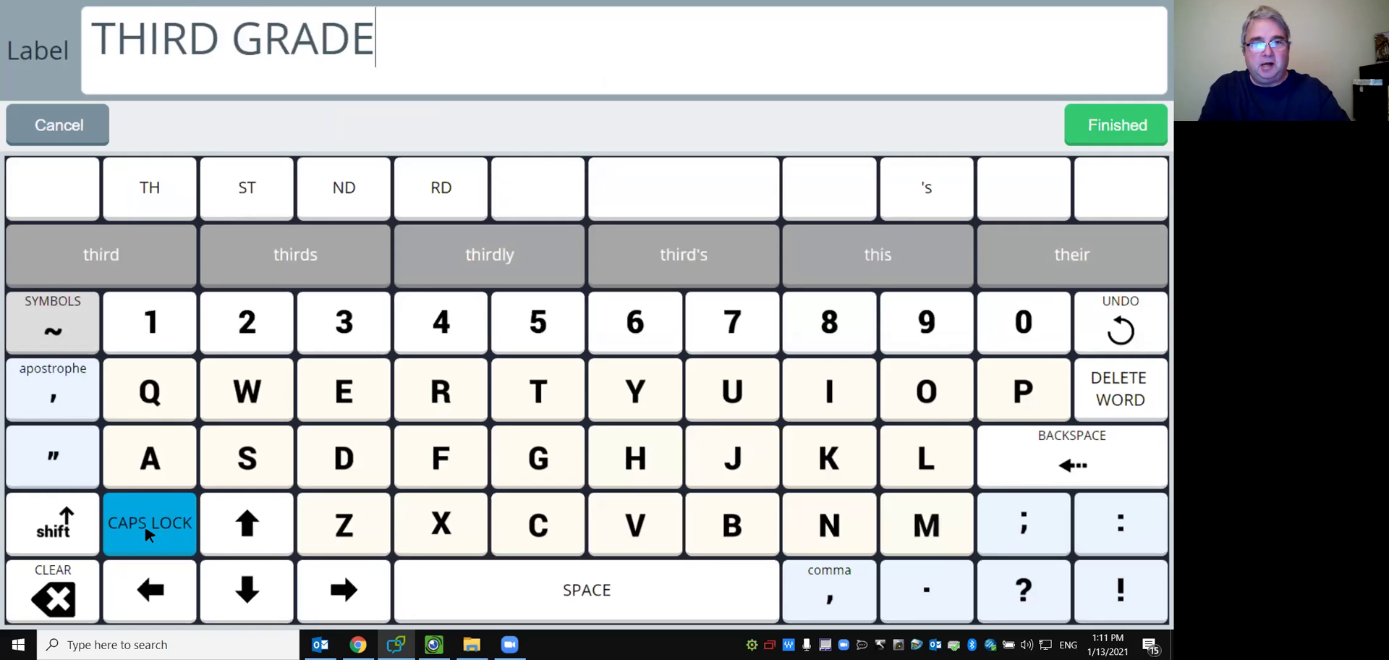
left_click(1105, 137)
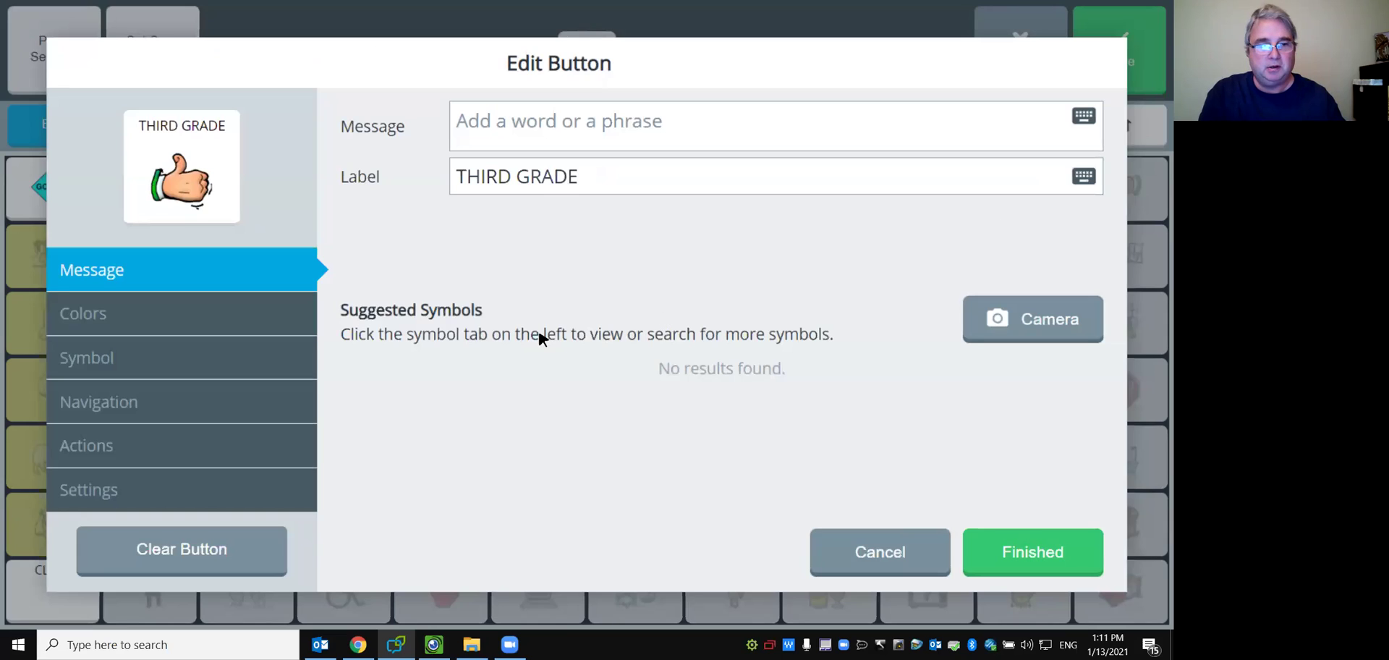
Set the THIRD GRADE button's color to orange, assign it the 3 above a row of squares found under THIRD, and save the page.
left_click(247, 308)
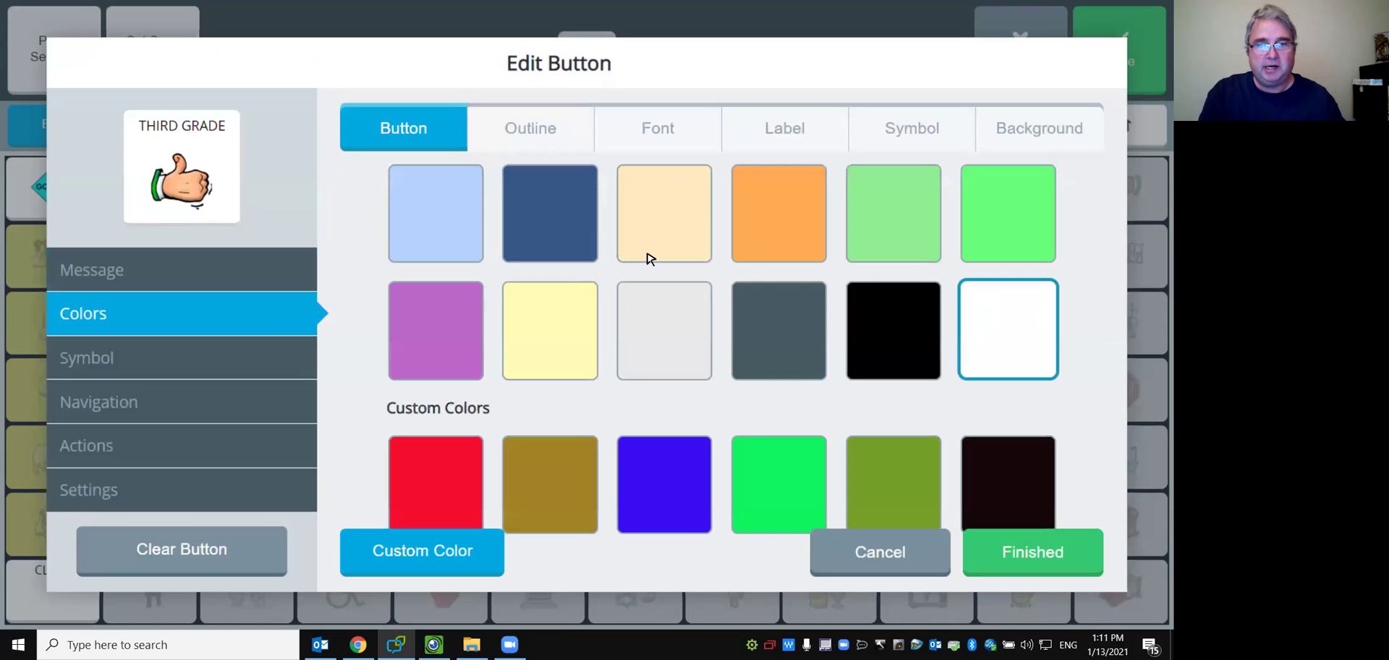
left_click(768, 228)
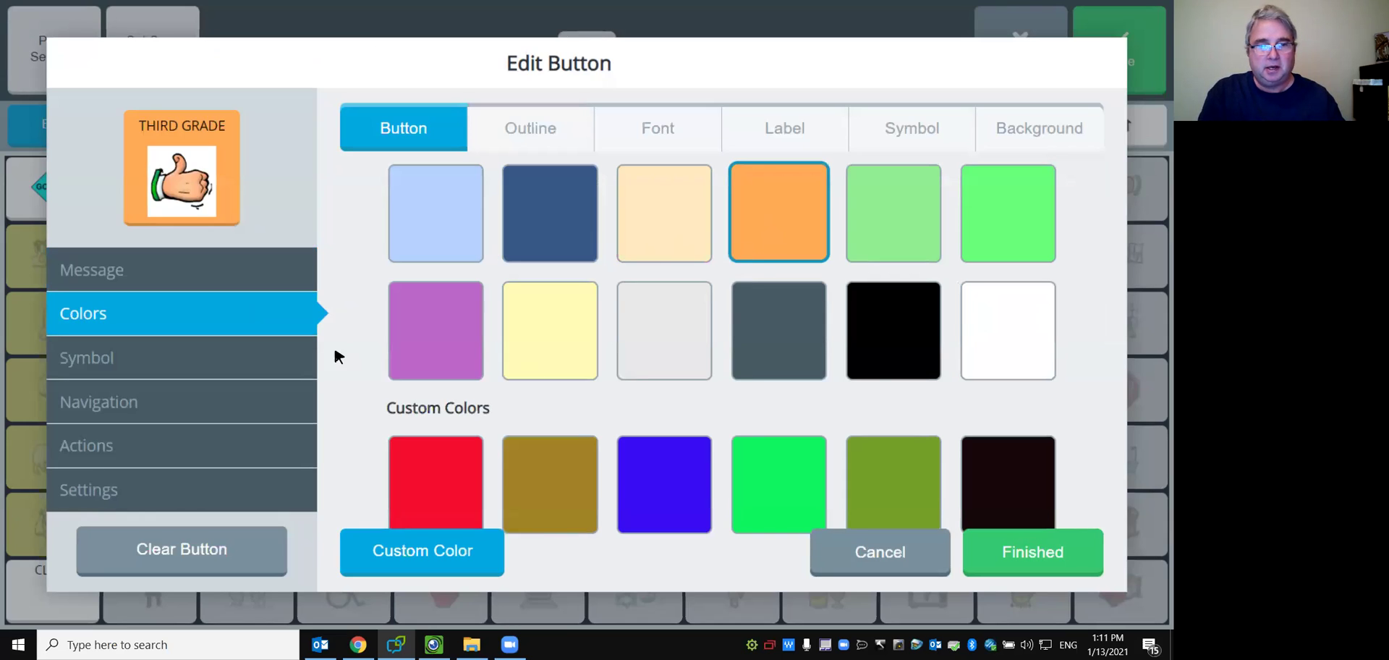
left_click(277, 361)
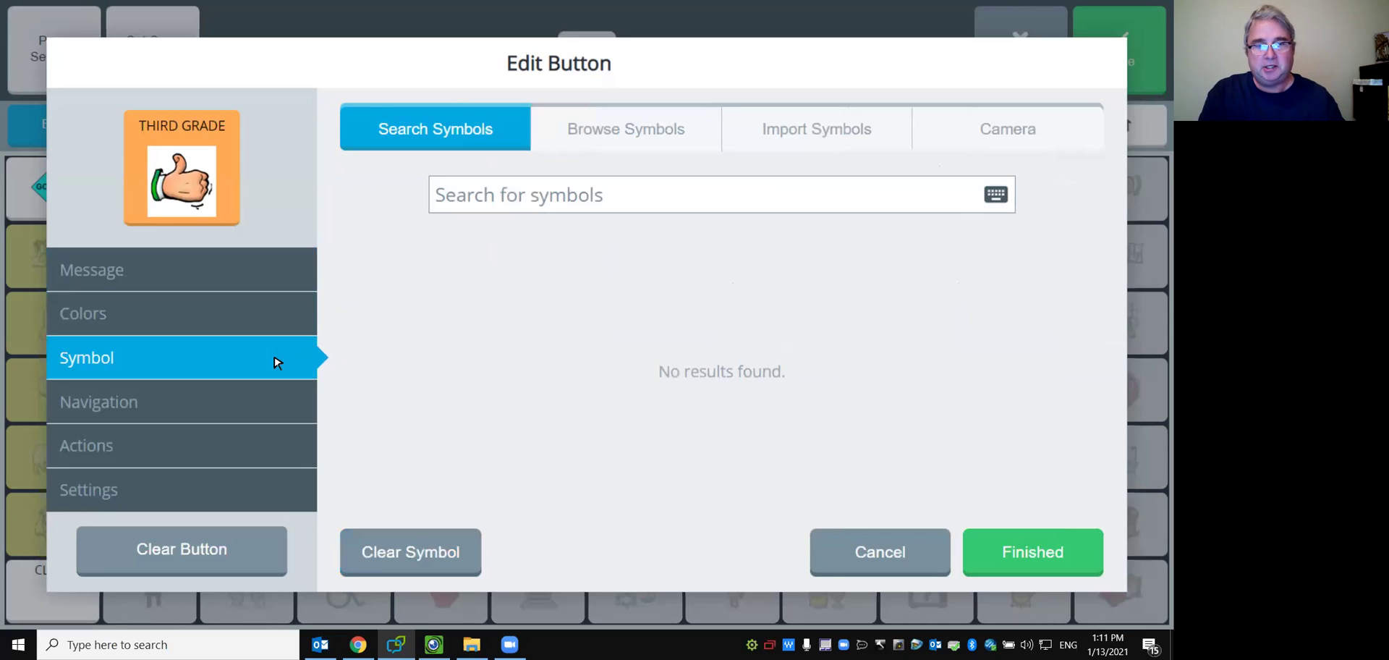
left_click(517, 204)
type("THIRD")
key("Return")
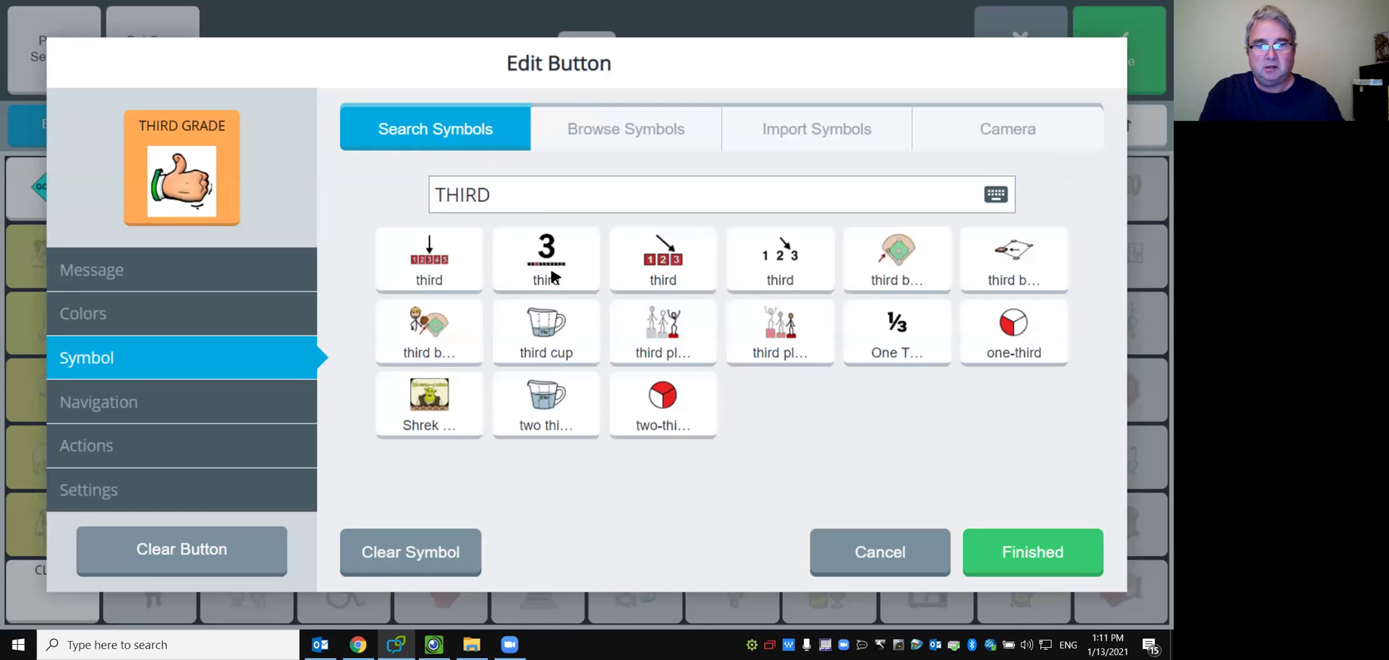
left_click(546, 260)
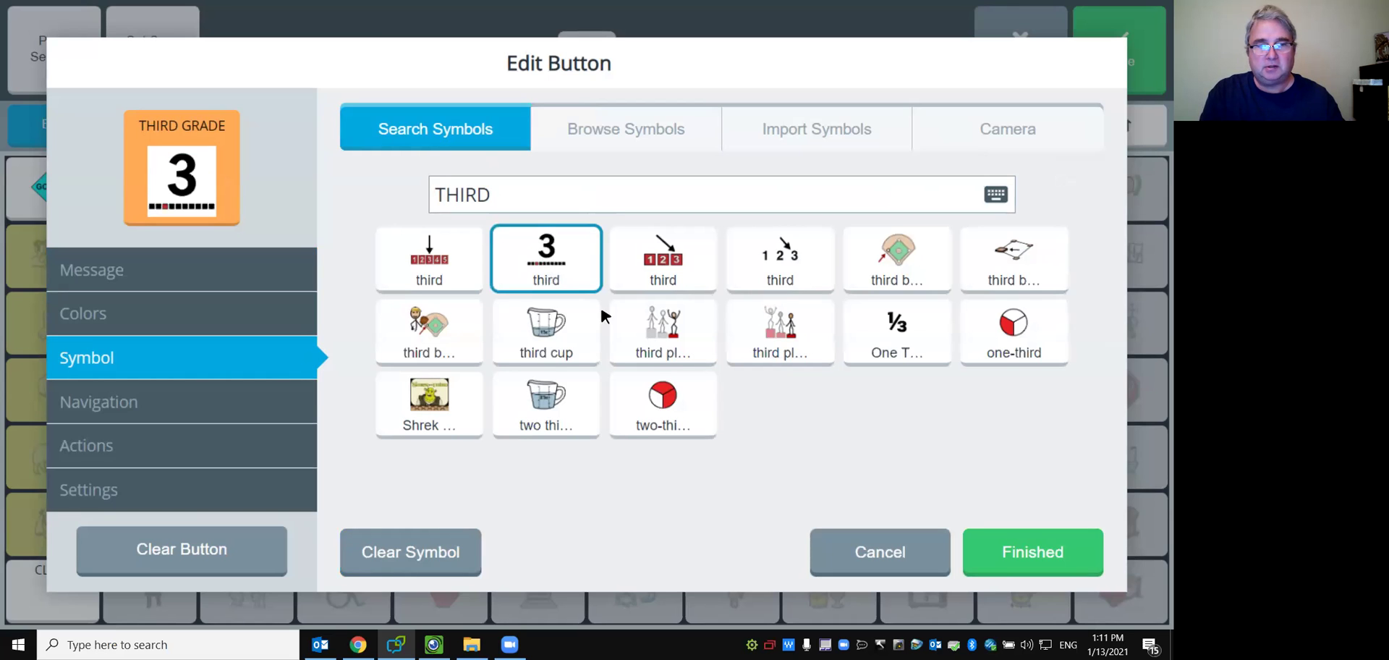
left_click(1009, 548)
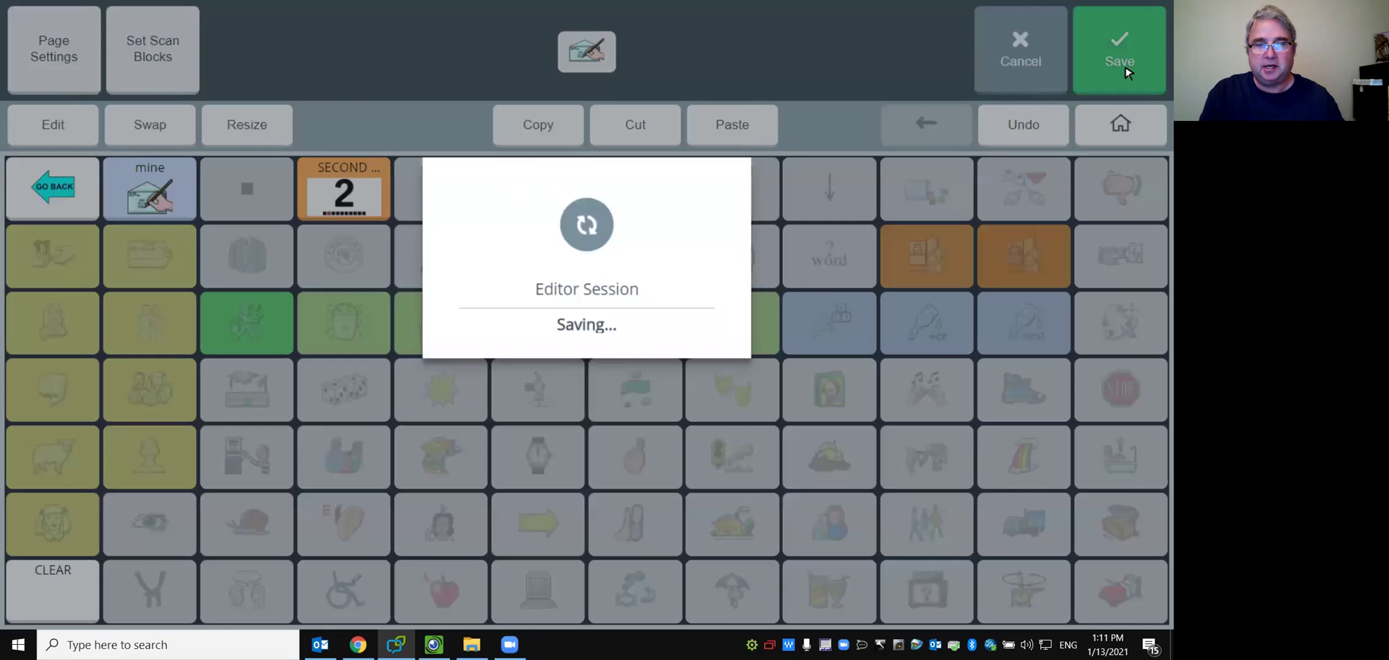
left_click(1125, 73)
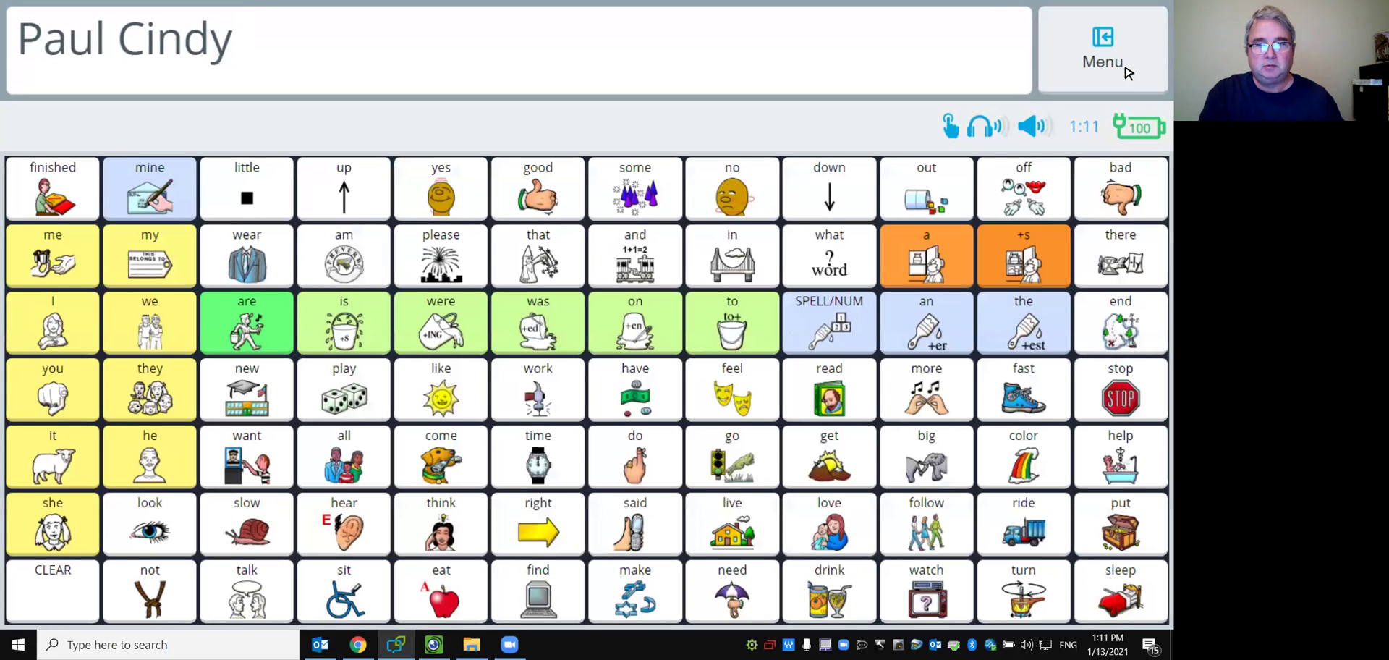
Test the name sequences through mine, SECOND GRADE and mine, THIRD GRADE, and clear the message.
left_click(152, 199)
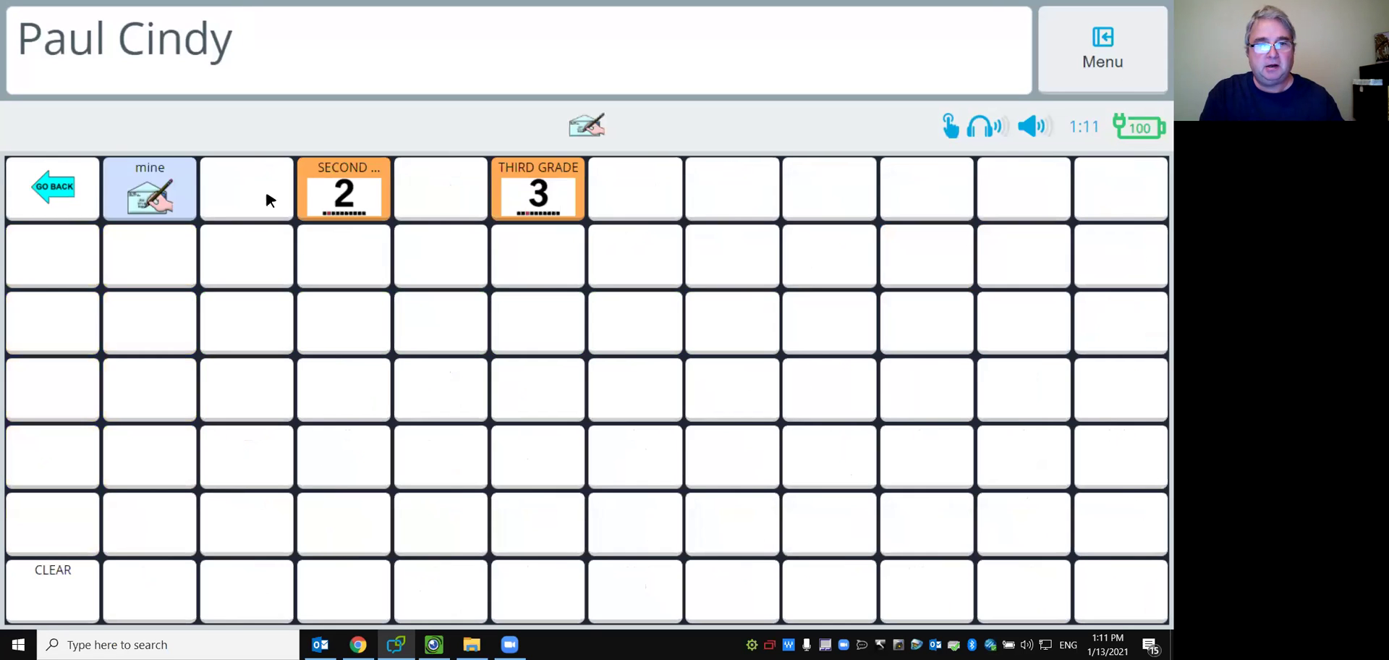
left_click(340, 197)
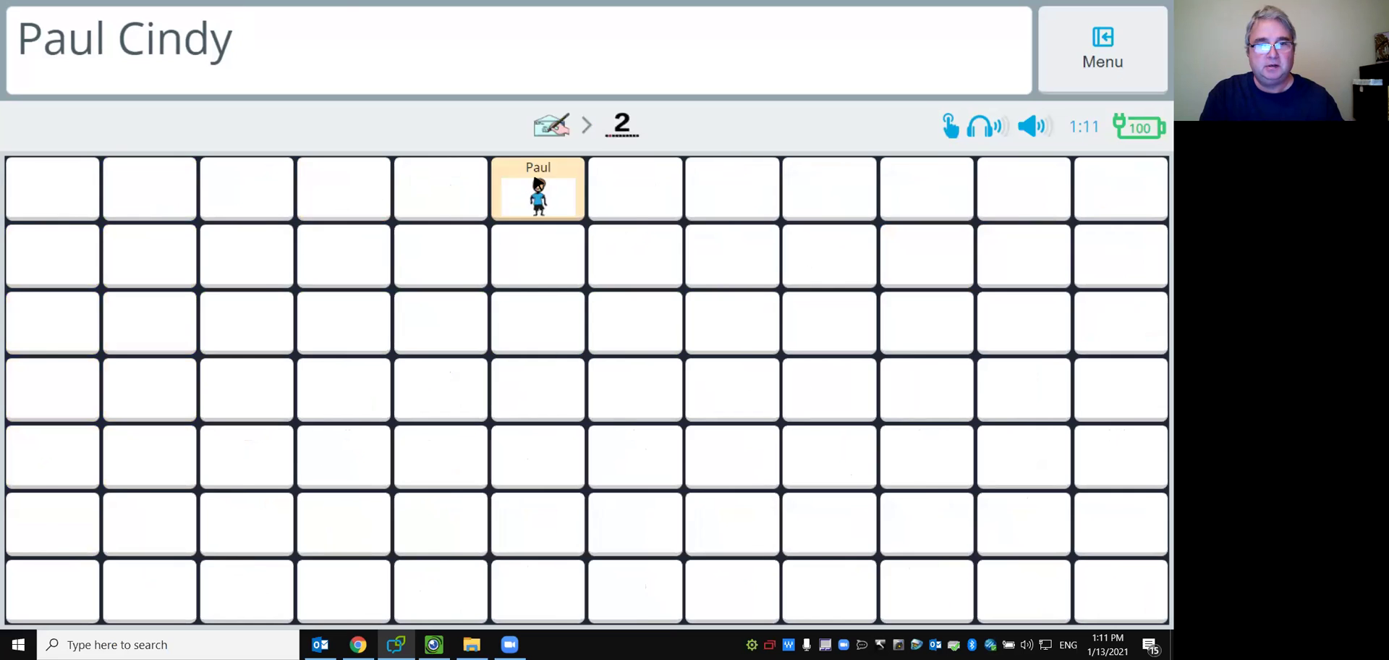
left_click(539, 185)
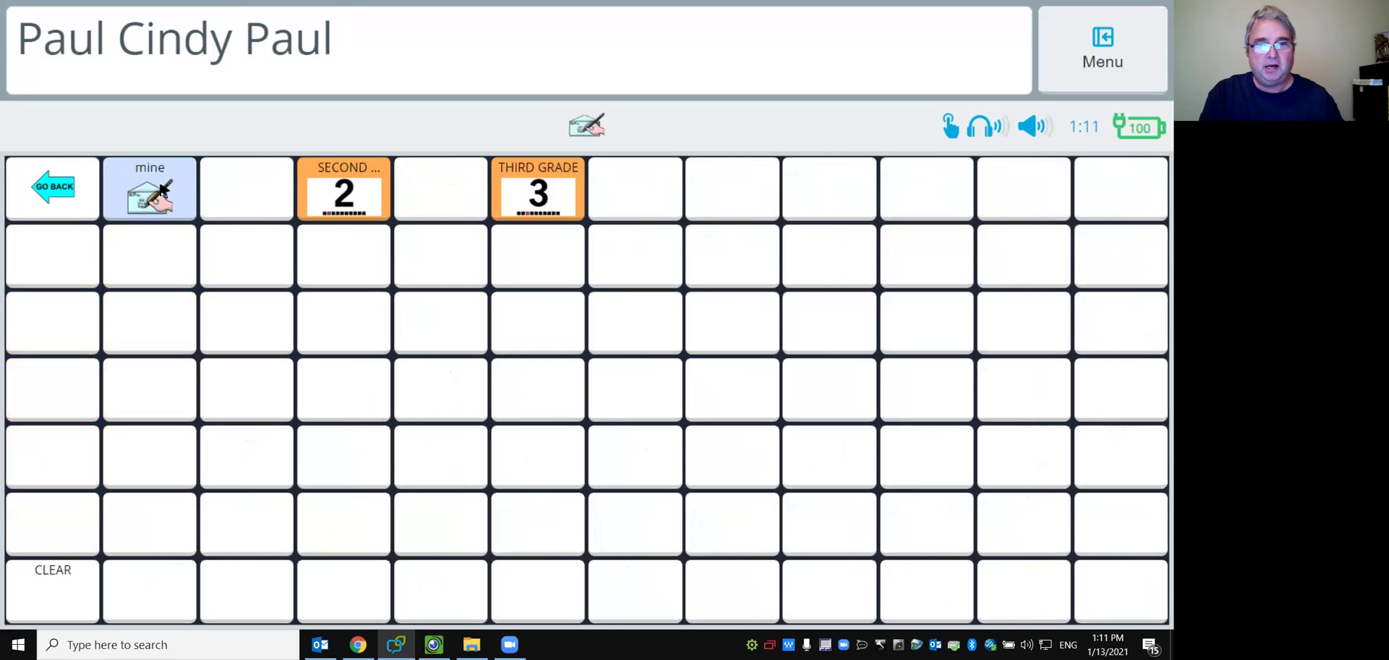
left_click(510, 195)
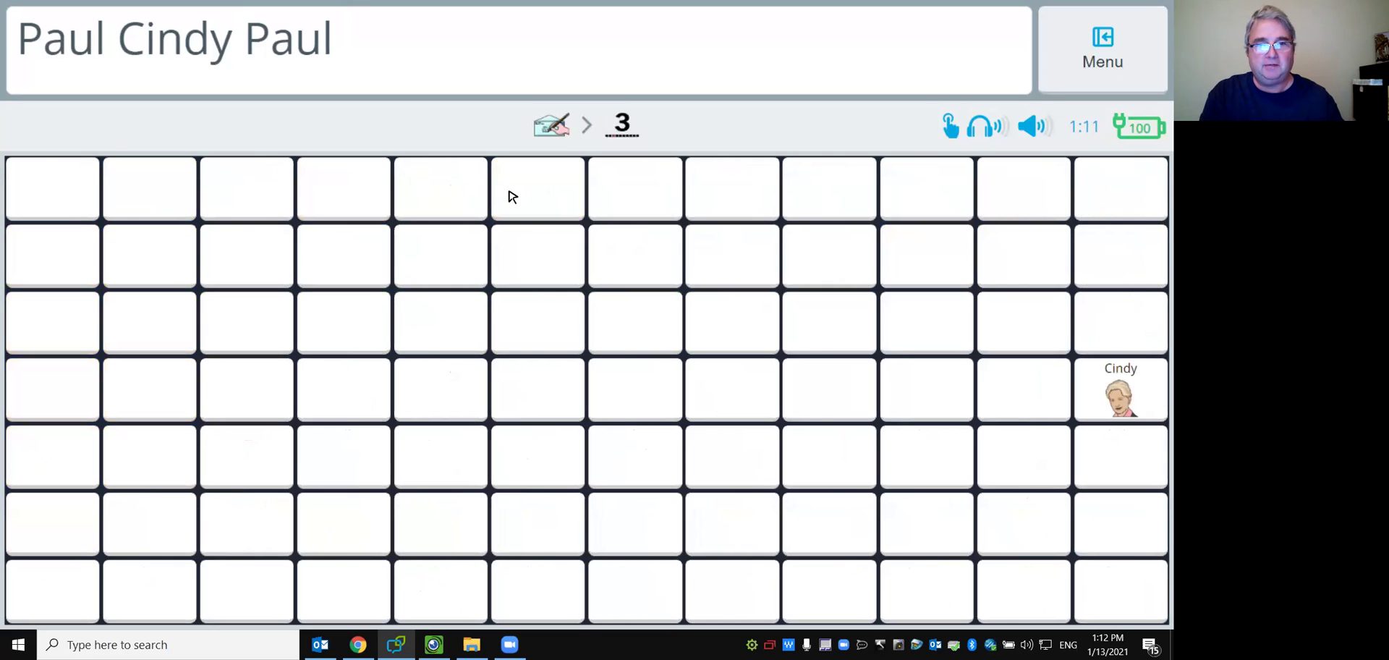
left_click(1119, 373)
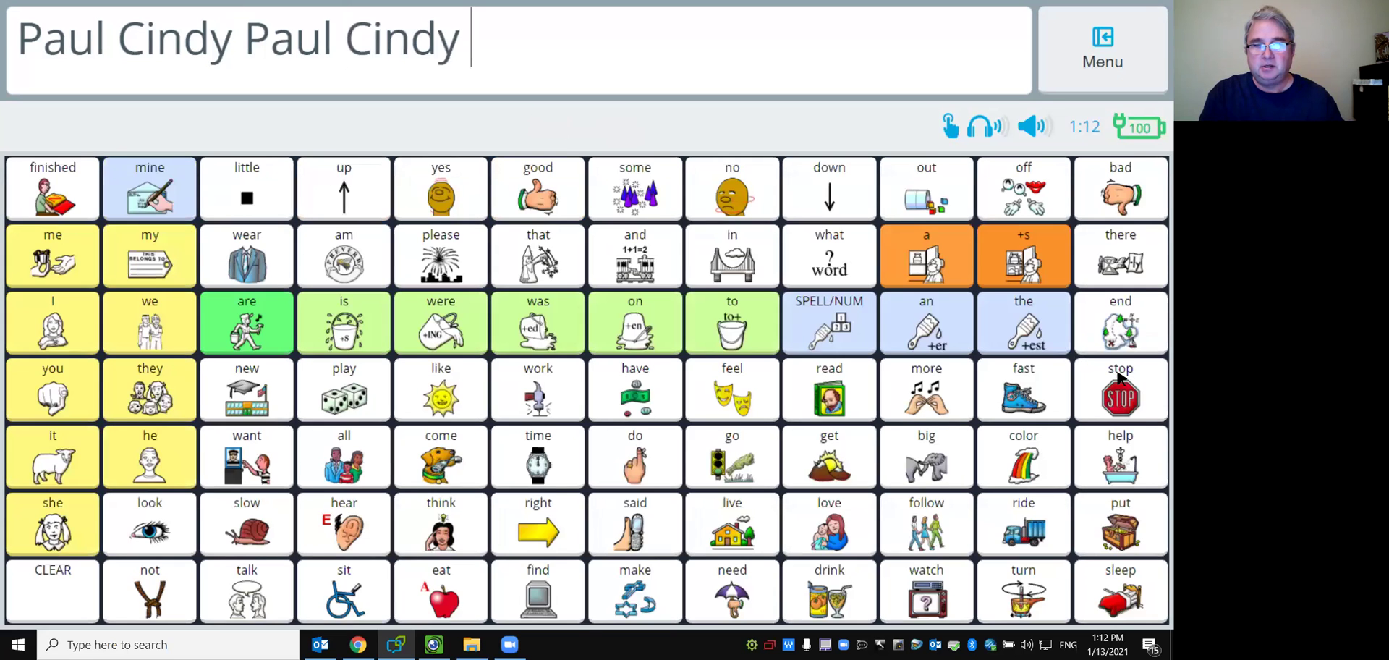
left_click(64, 583)
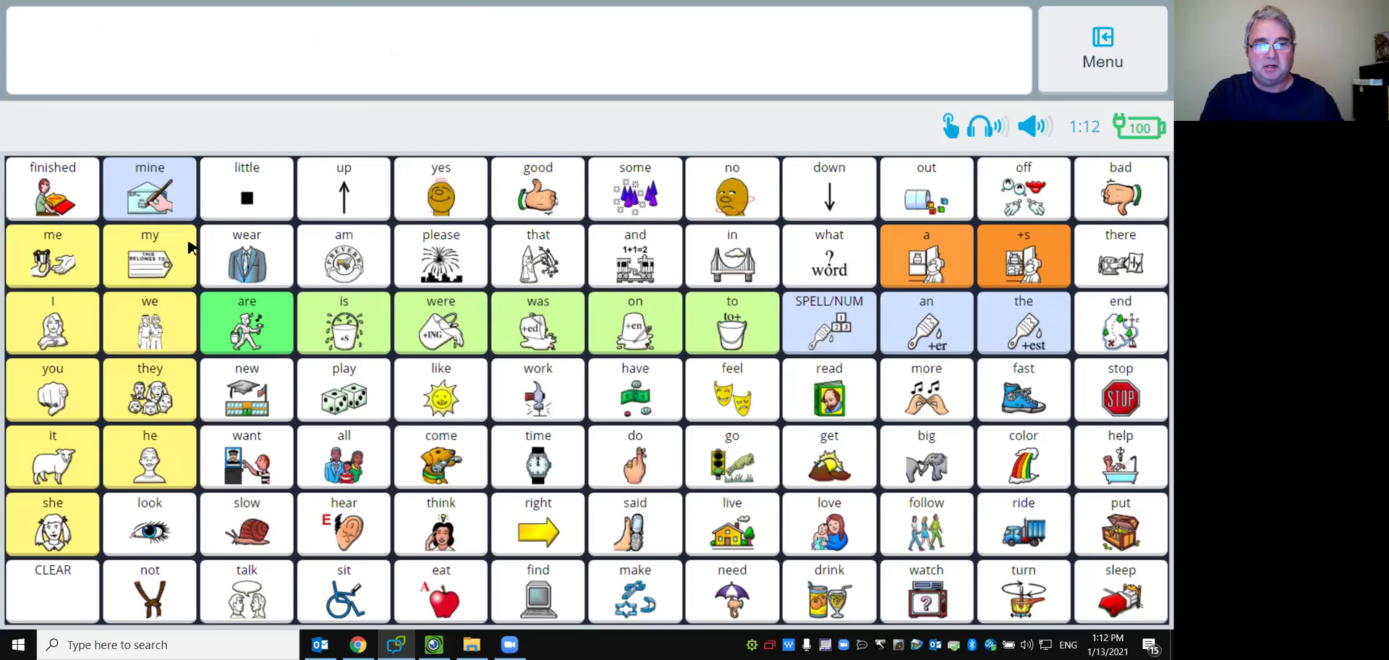
Run the name sequence through mine and SECOND GRADE once more.
left_click(169, 205)
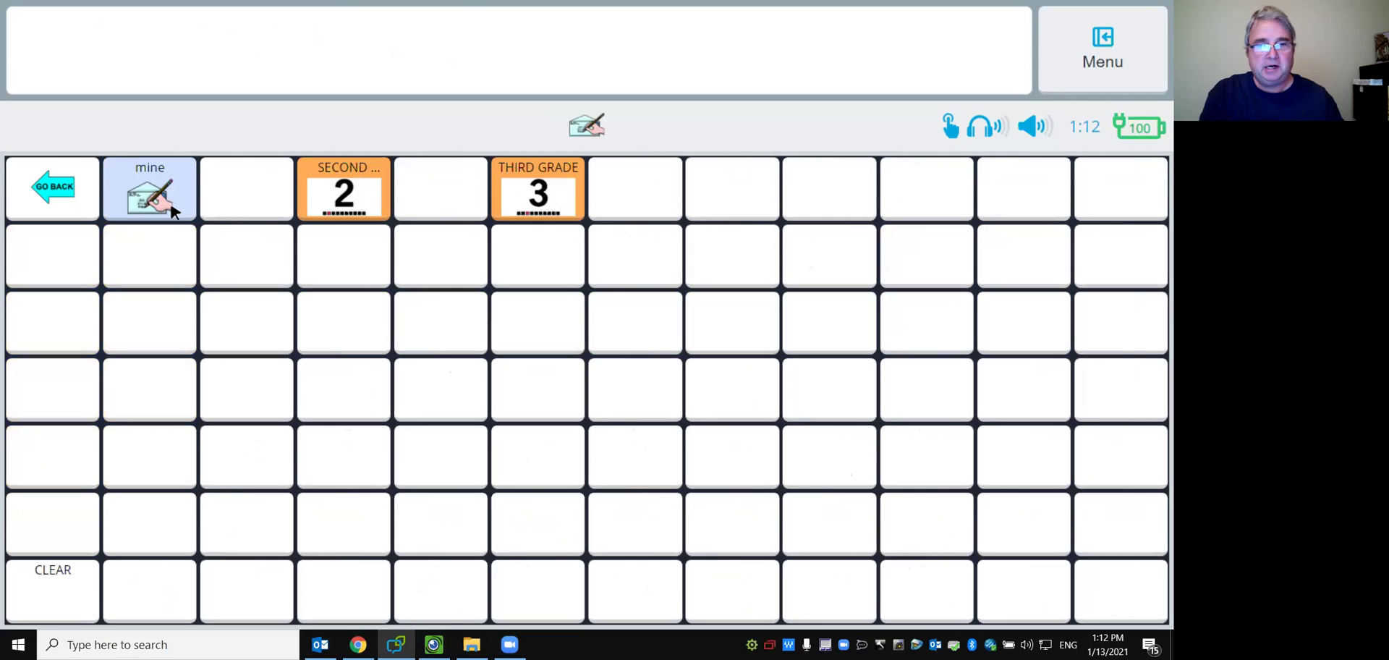
left_click(334, 202)
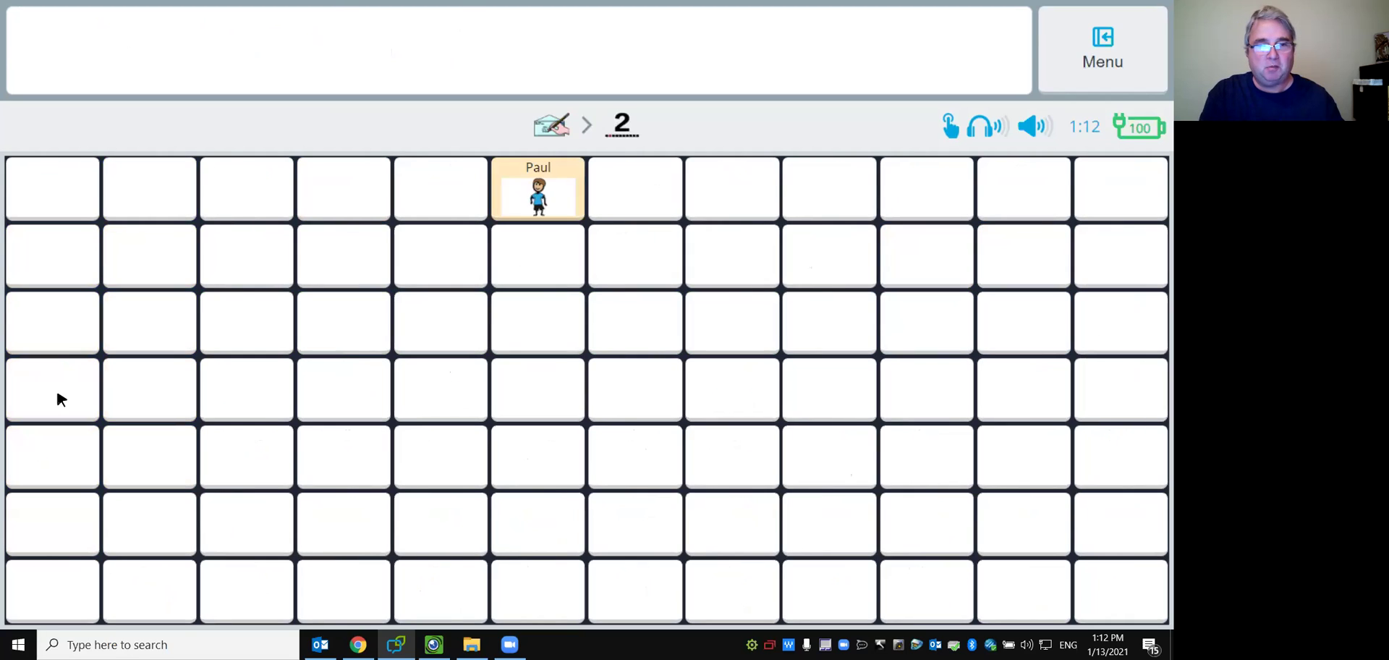
left_click(541, 210)
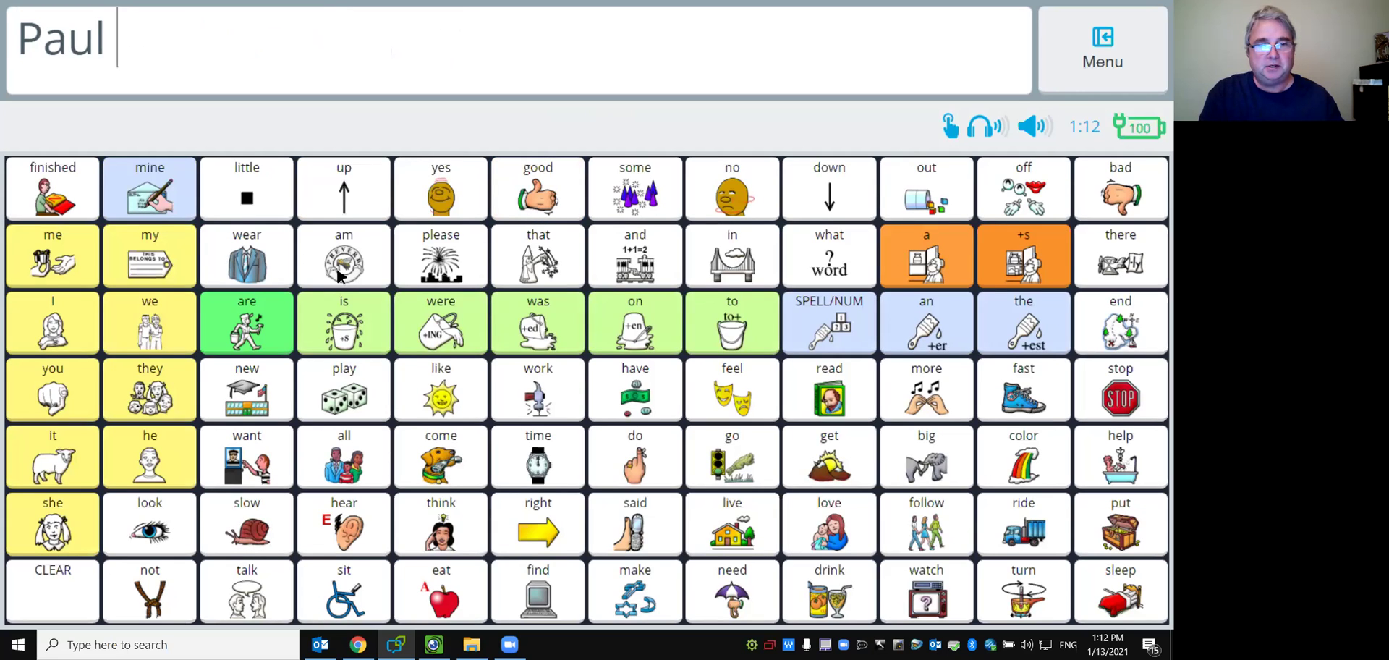
Open the mine page for editing and copy its GO BACK button into the first cell of the SECOND GRADE page's top row.
left_click(168, 201)
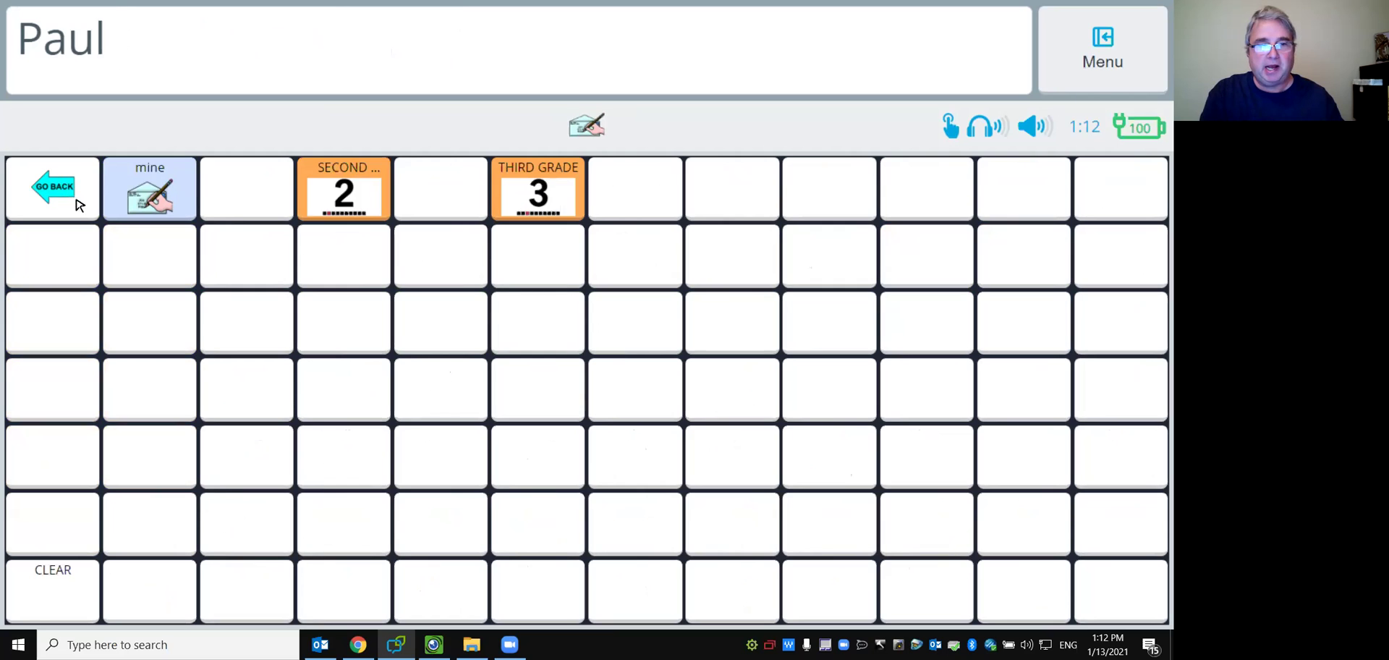
left_click(1118, 26)
left_click(78, 66)
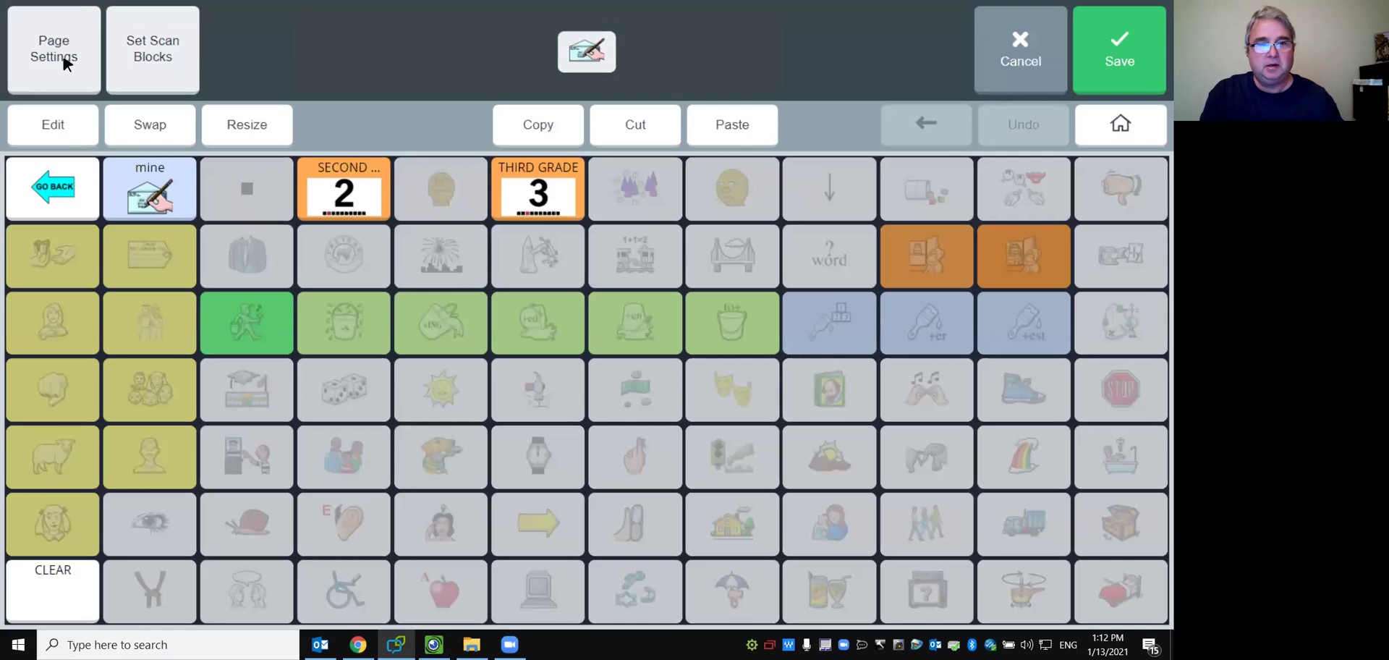
left_click(539, 127)
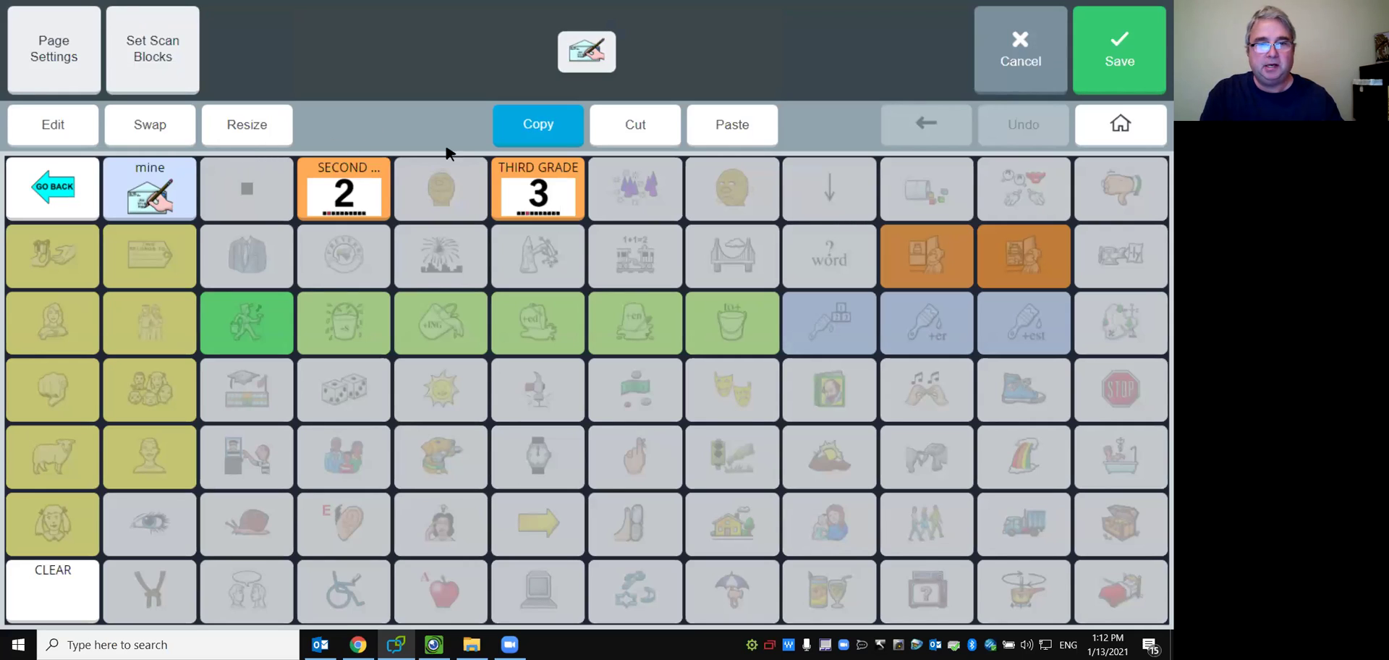
left_click(71, 190)
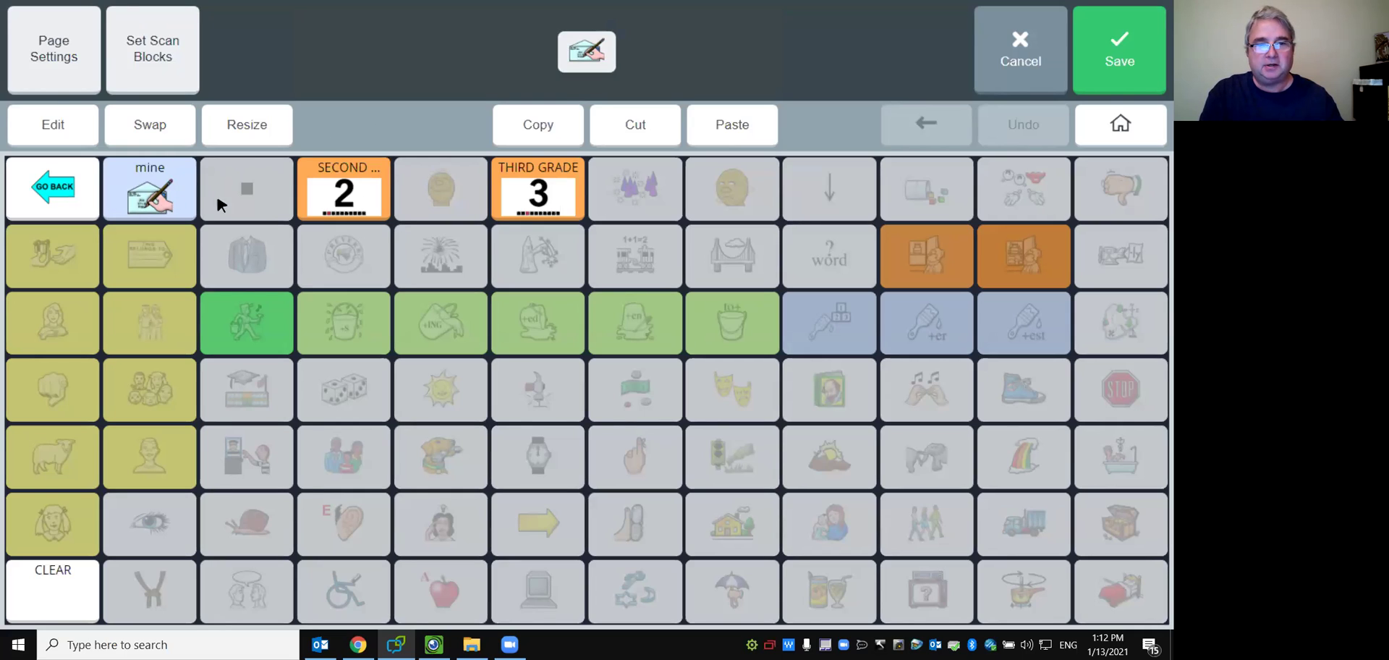
left_click(351, 188)
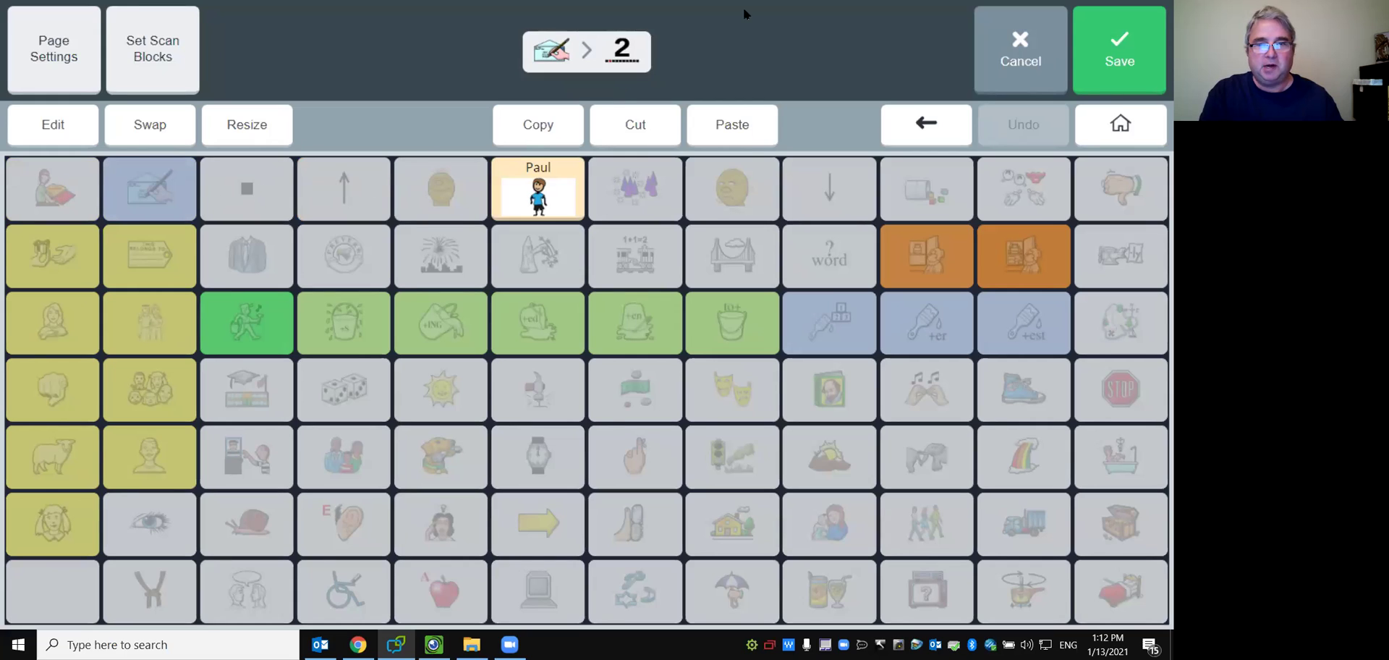
left_click(731, 130)
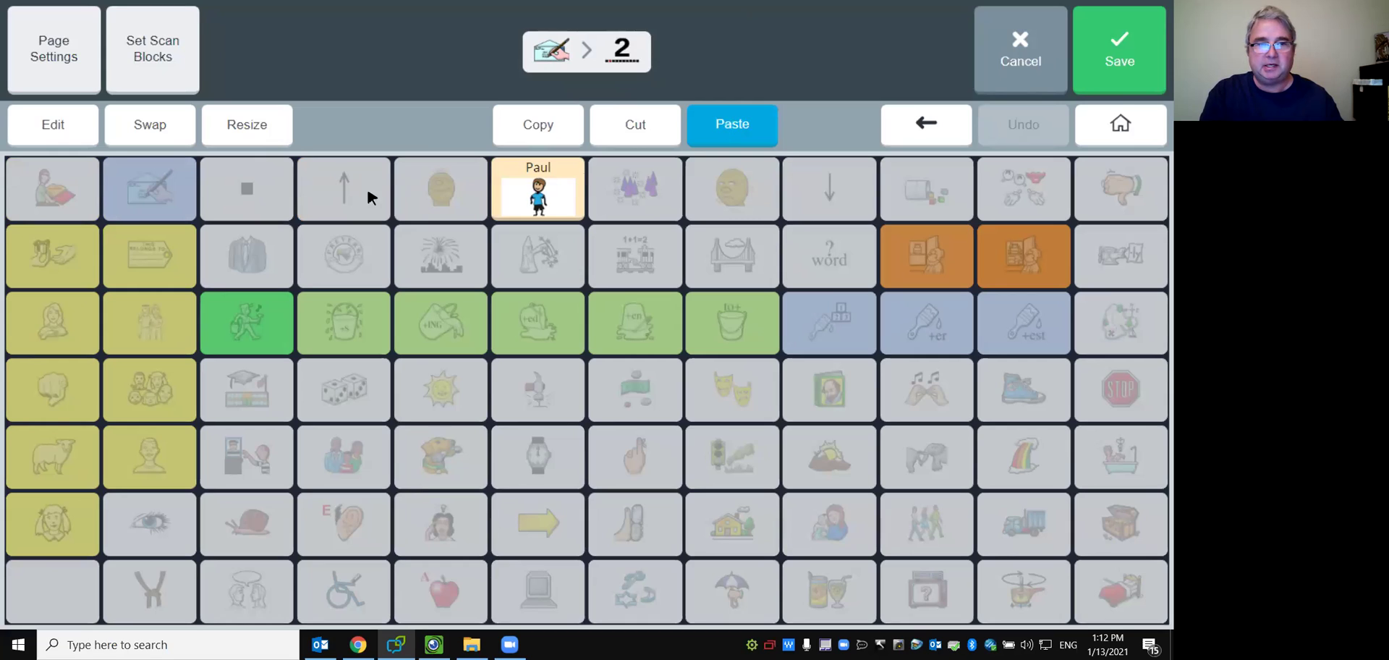
left_click(54, 203)
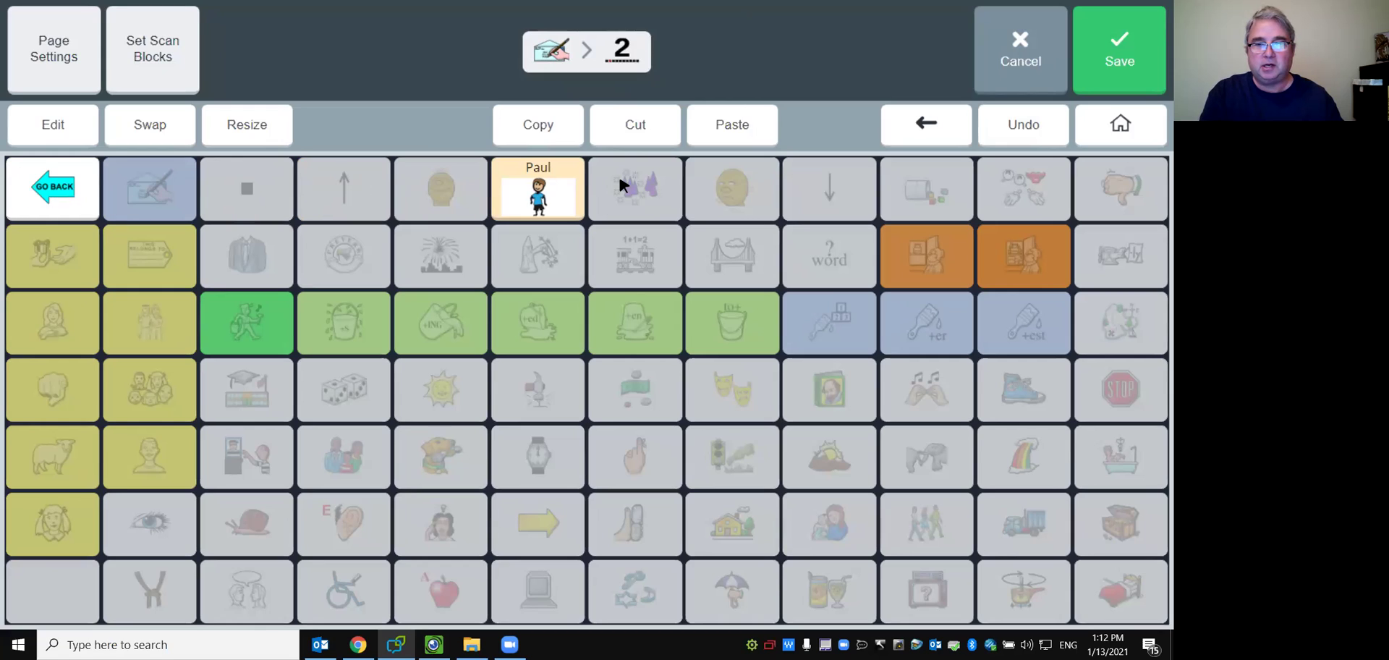
Copy the mine page's CLEAR button into the first cell of the SECOND GRADE page's bottom row and save the changes.
left_click(926, 123)
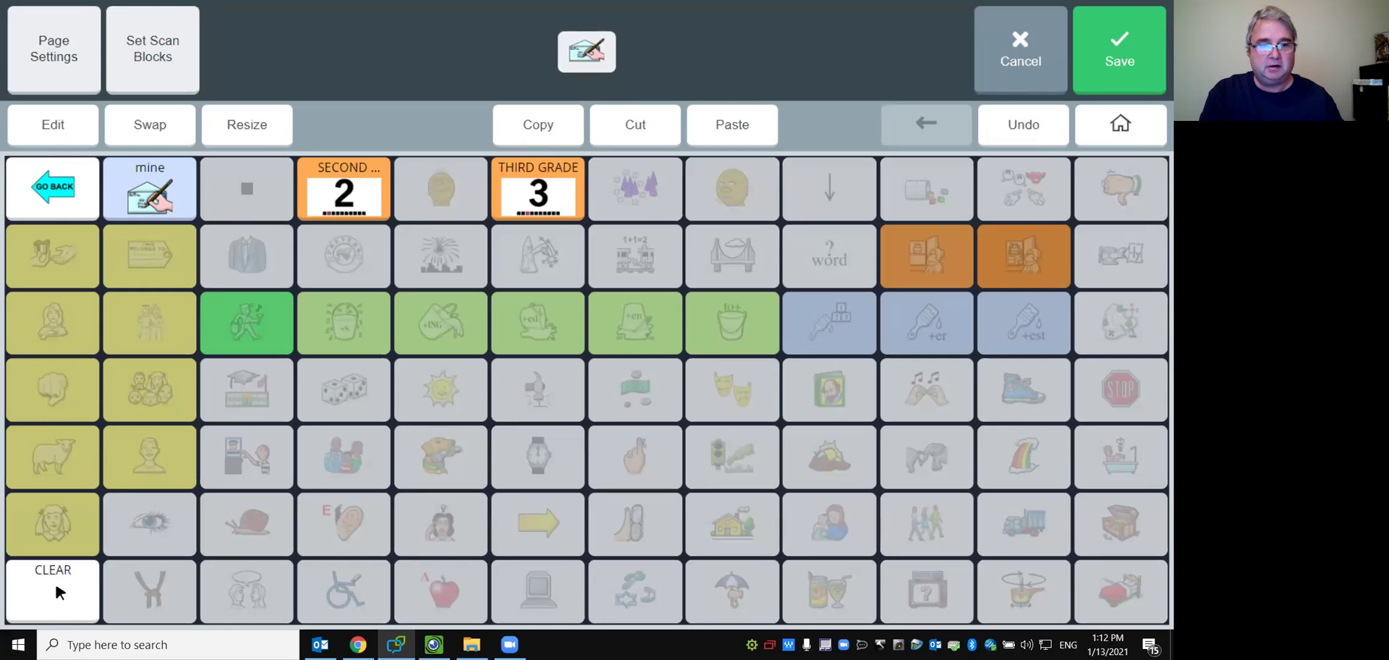
left_click(542, 130)
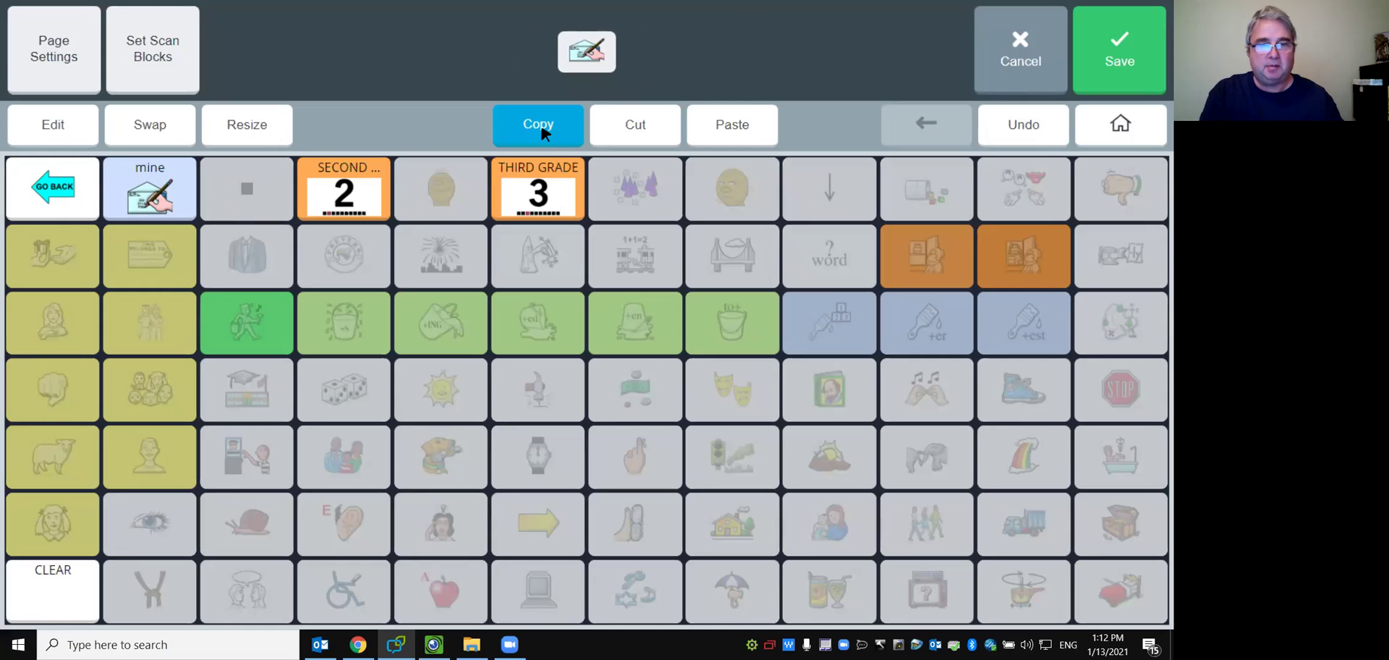
left_click(62, 581)
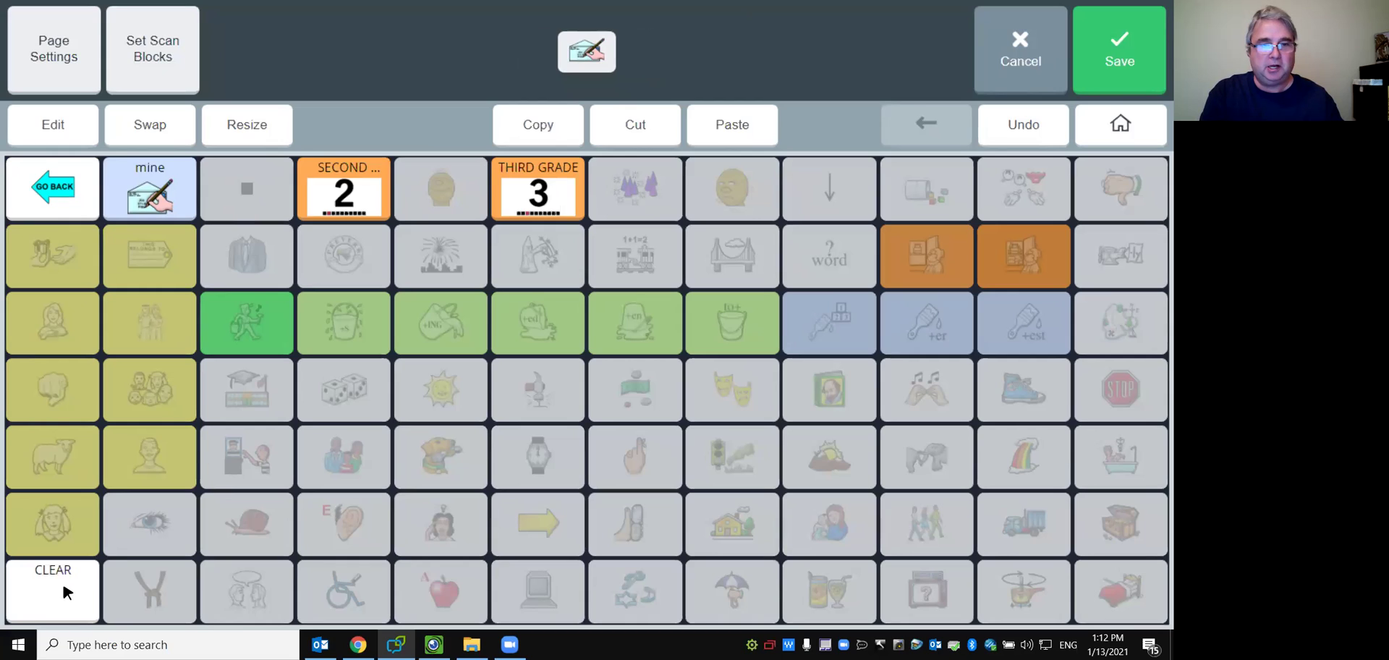
left_click(339, 191)
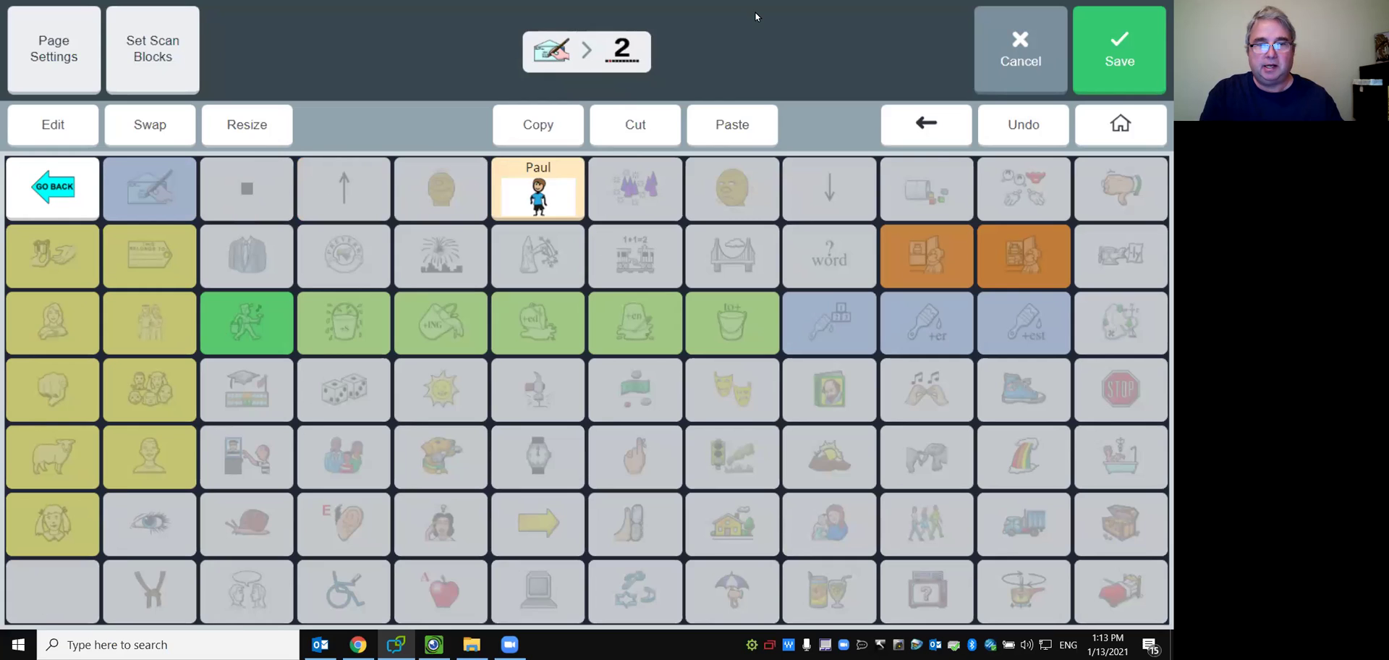
left_click(719, 124)
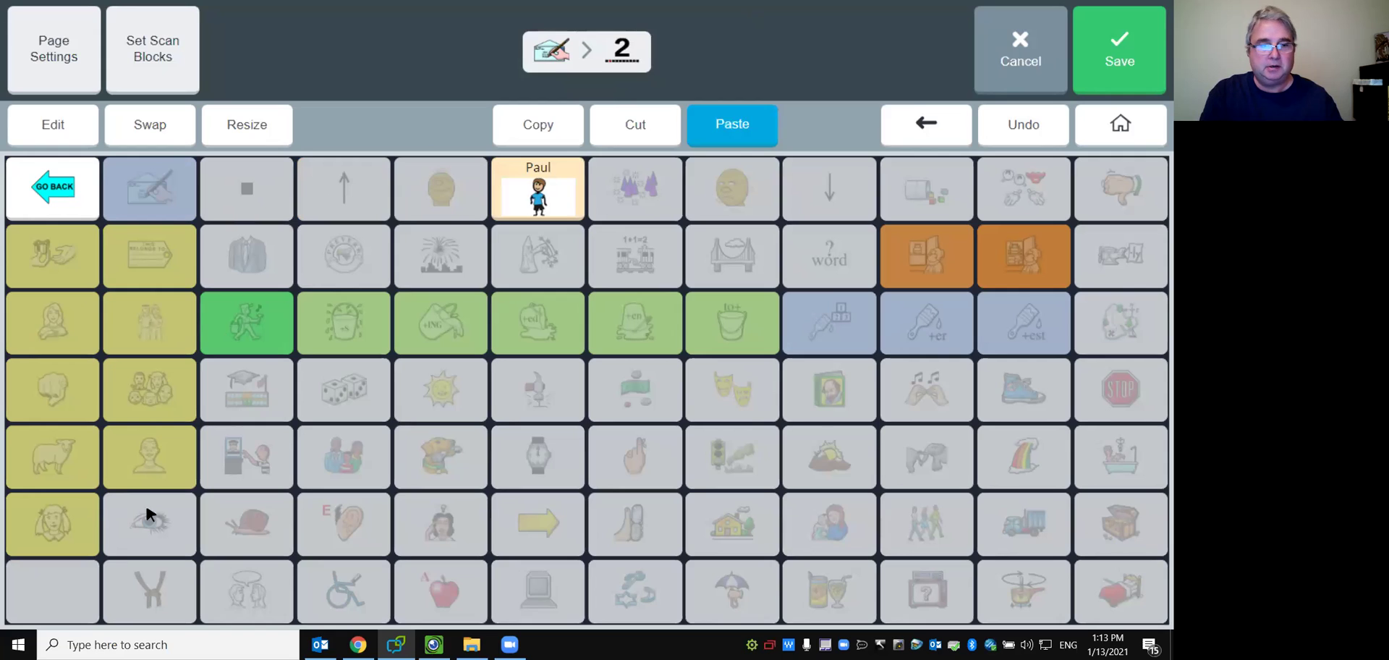
left_click(42, 598)
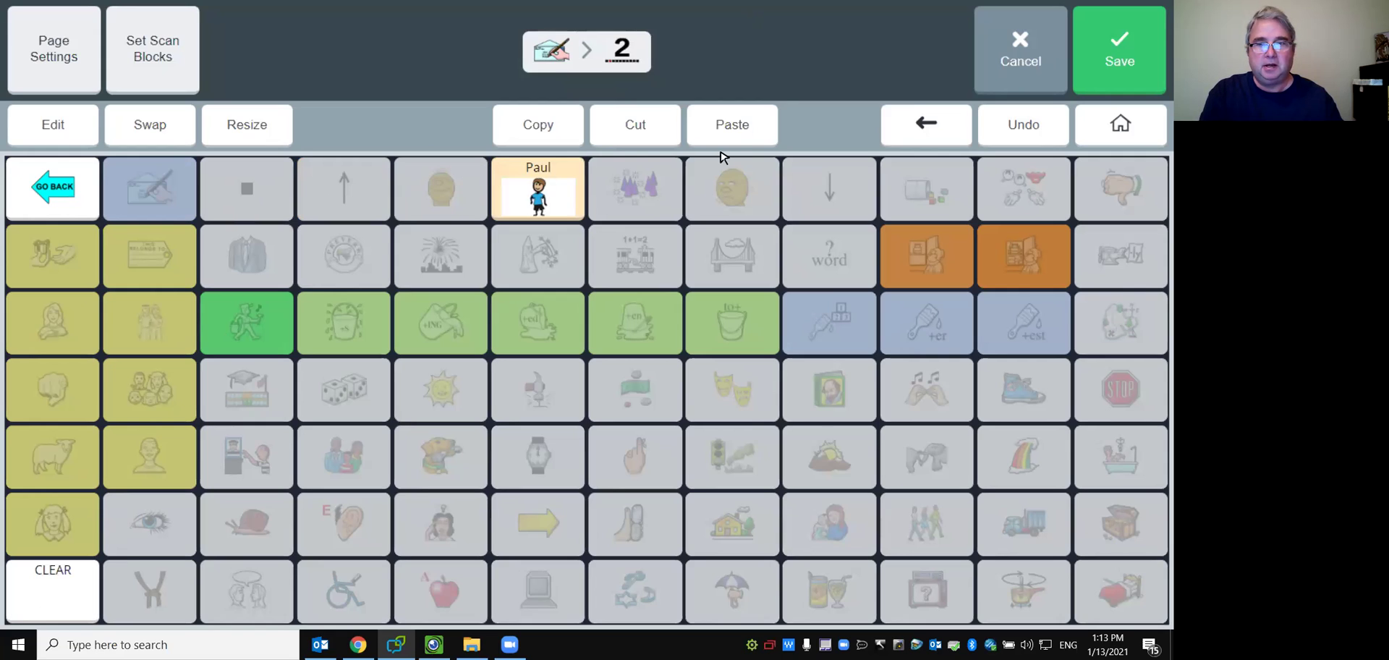
left_click(1129, 46)
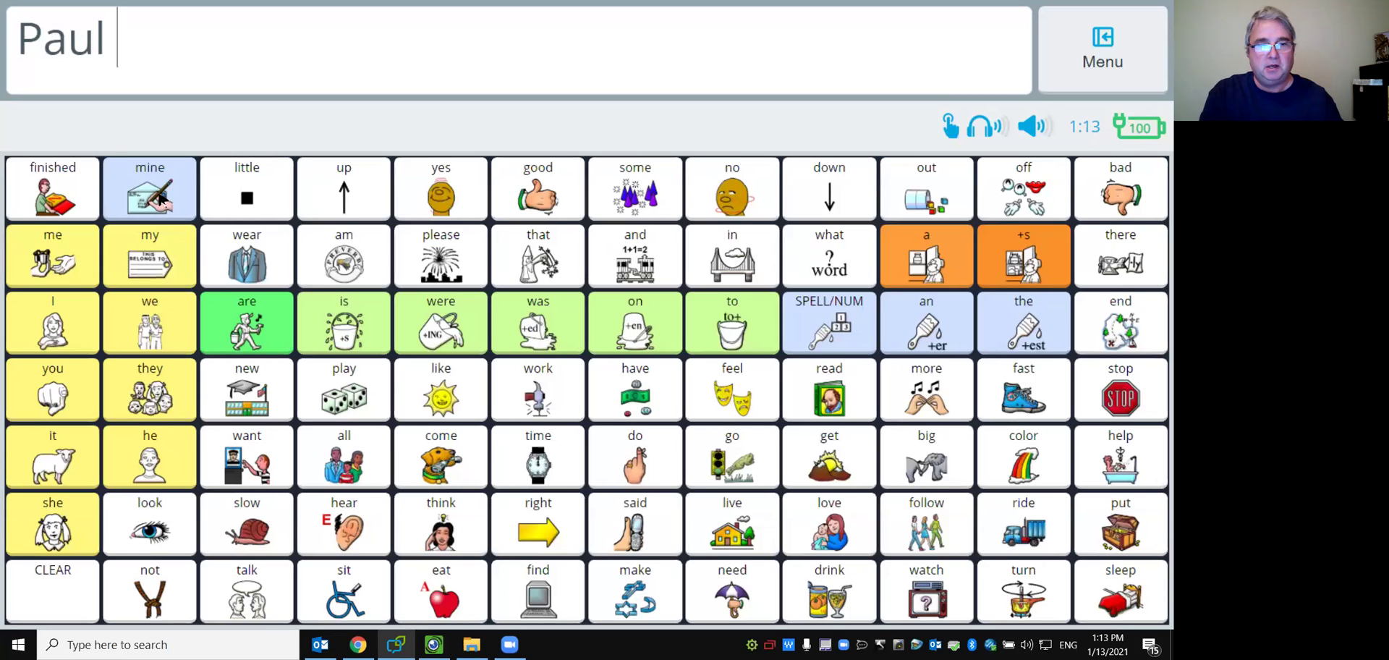
Test the GO BACK and CLEAR buttons on the SECOND GRADE page, and reopen the mine page.
left_click(160, 200)
left_click(353, 199)
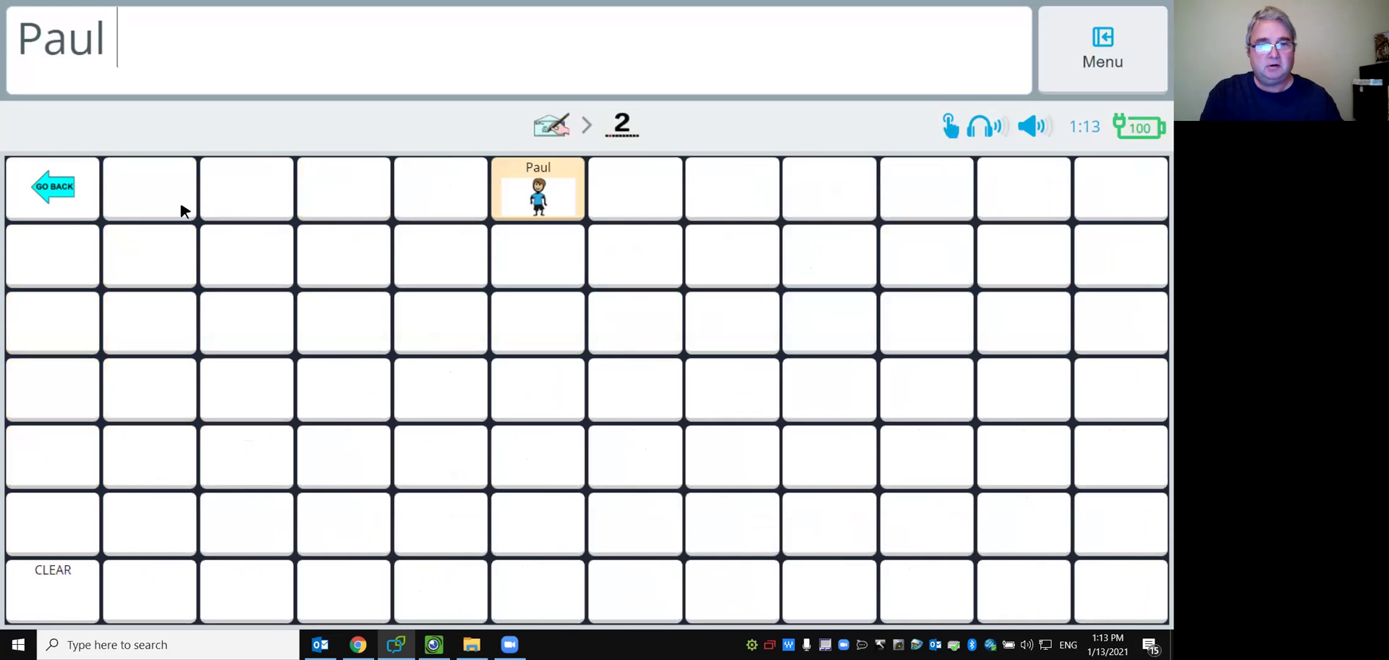
left_click(60, 201)
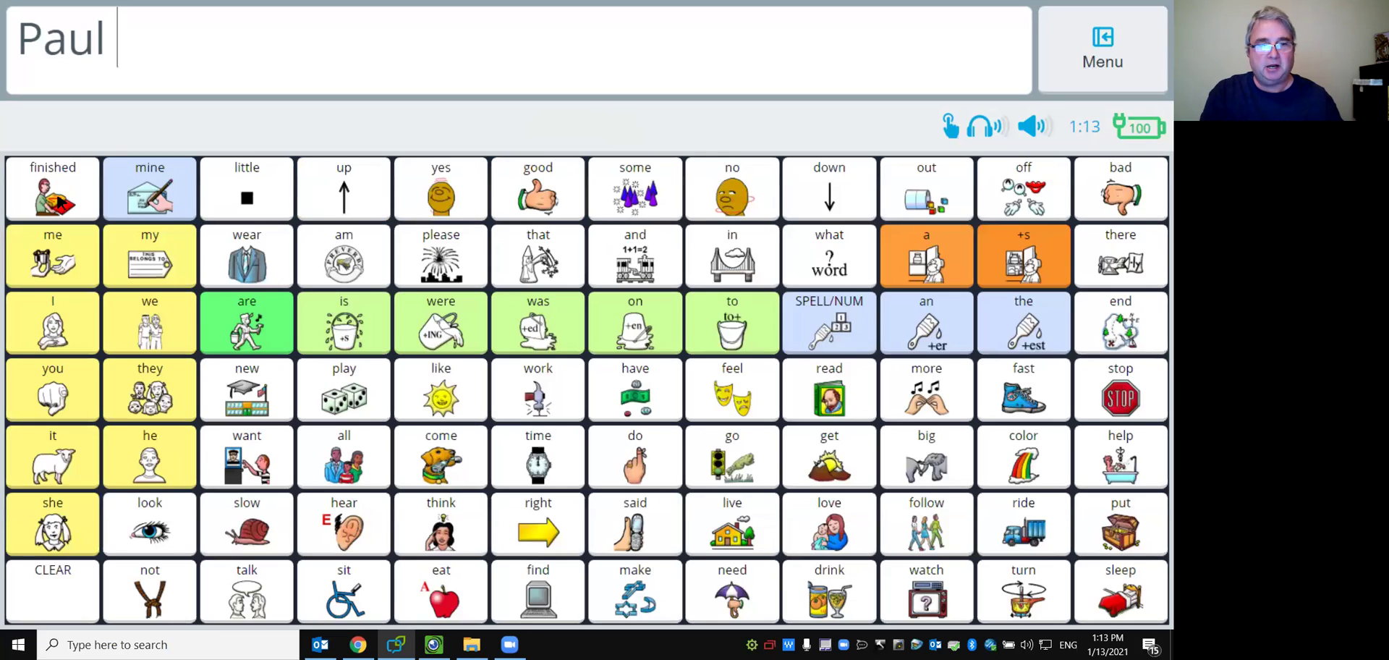
left_click(148, 201)
left_click(335, 197)
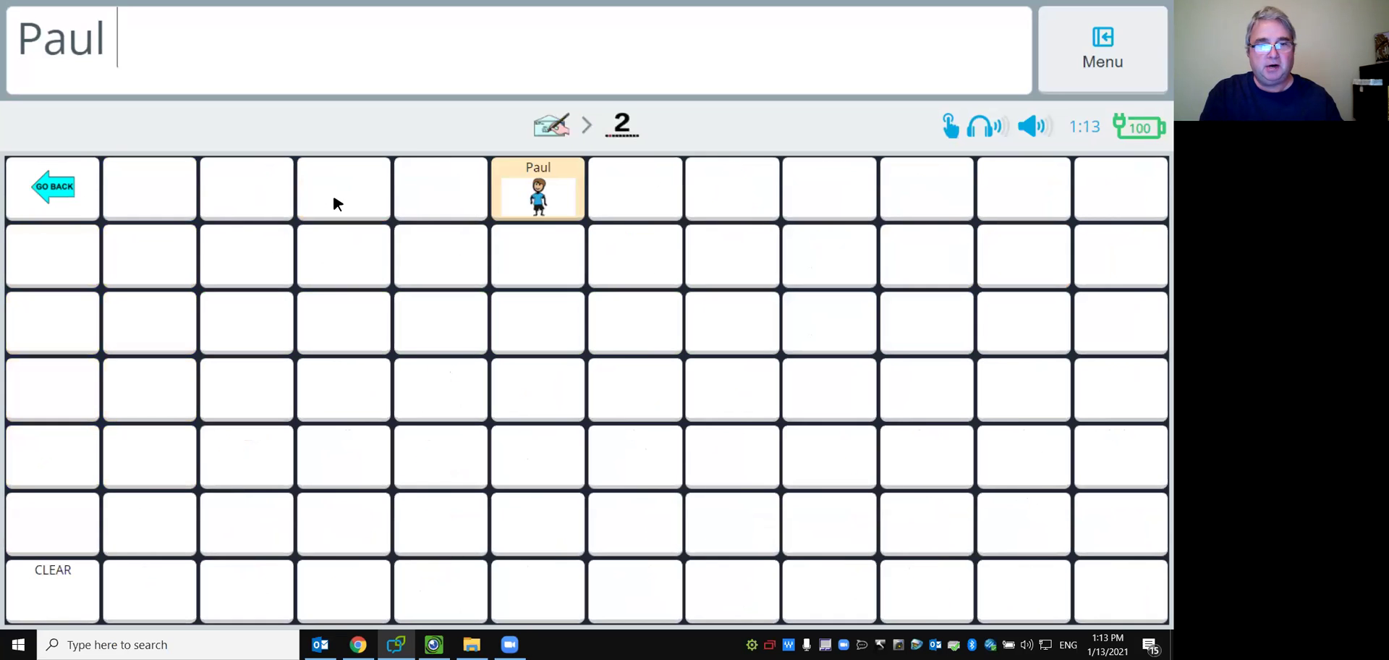
left_click(46, 577)
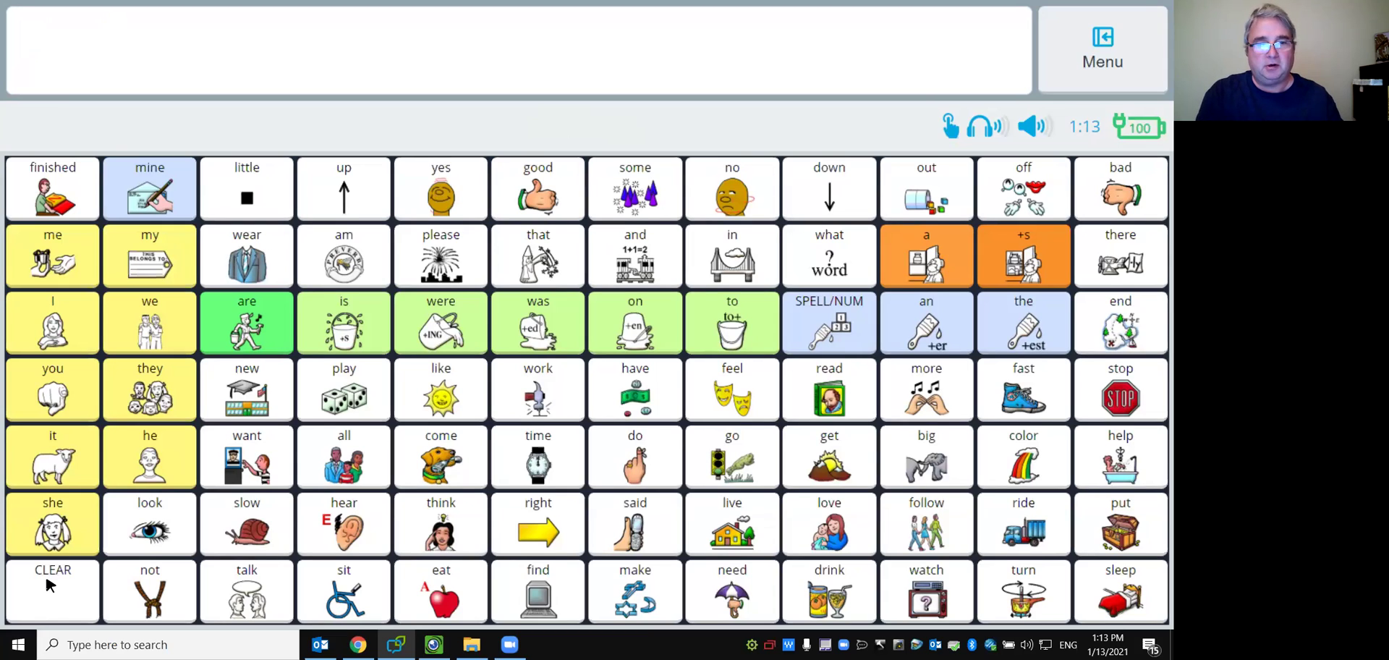
left_click(137, 187)
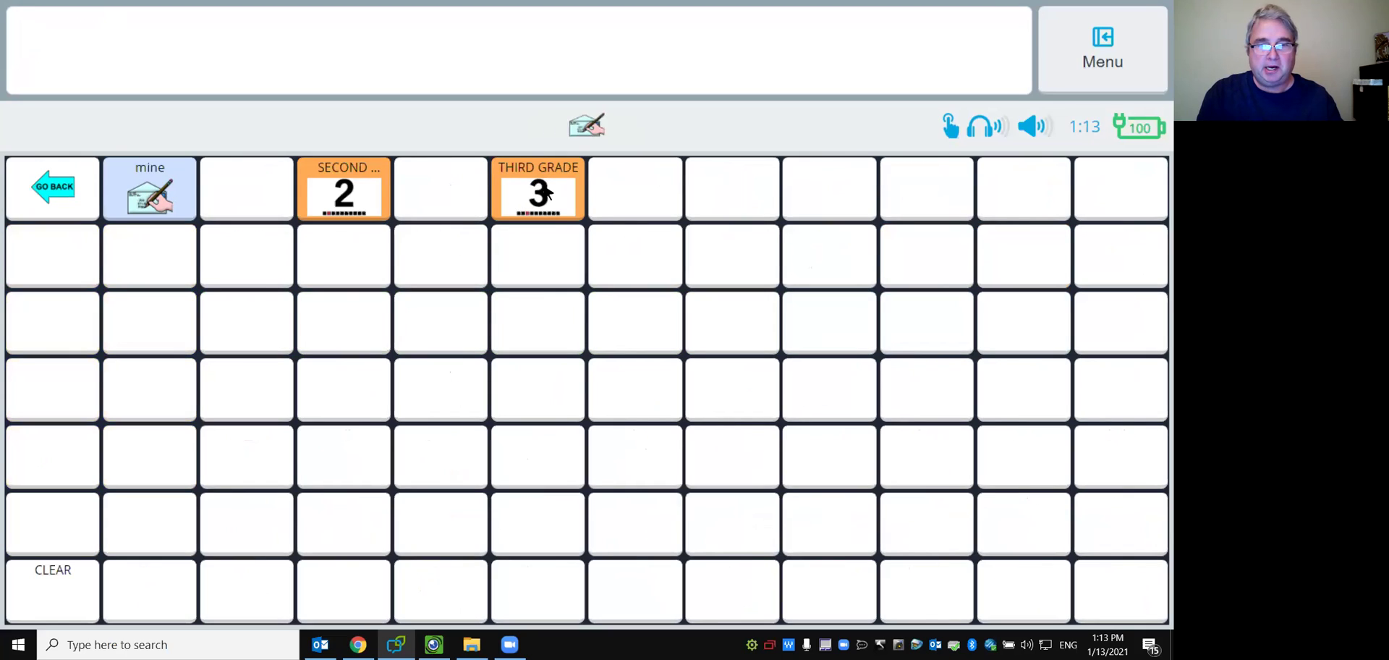
Open the mine page for editing, look over the THIRD GRADE page, and return to the mine page.
left_click(1099, 41)
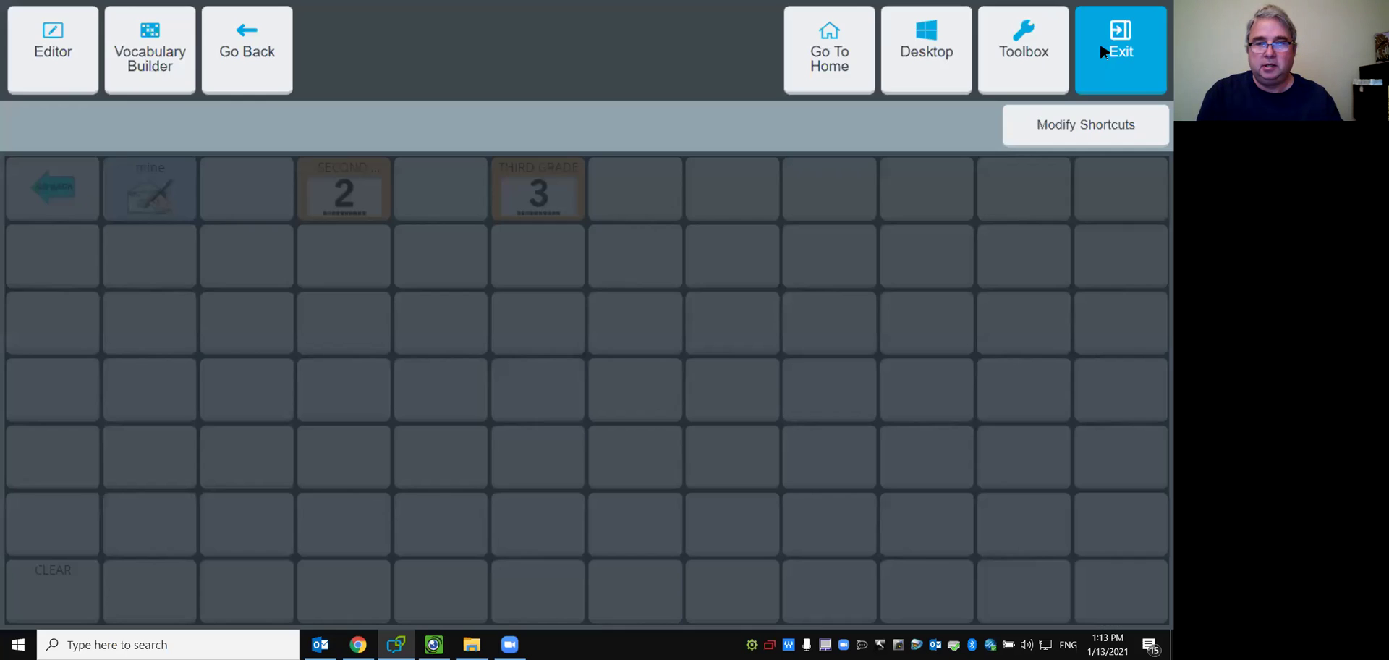
left_click(64, 72)
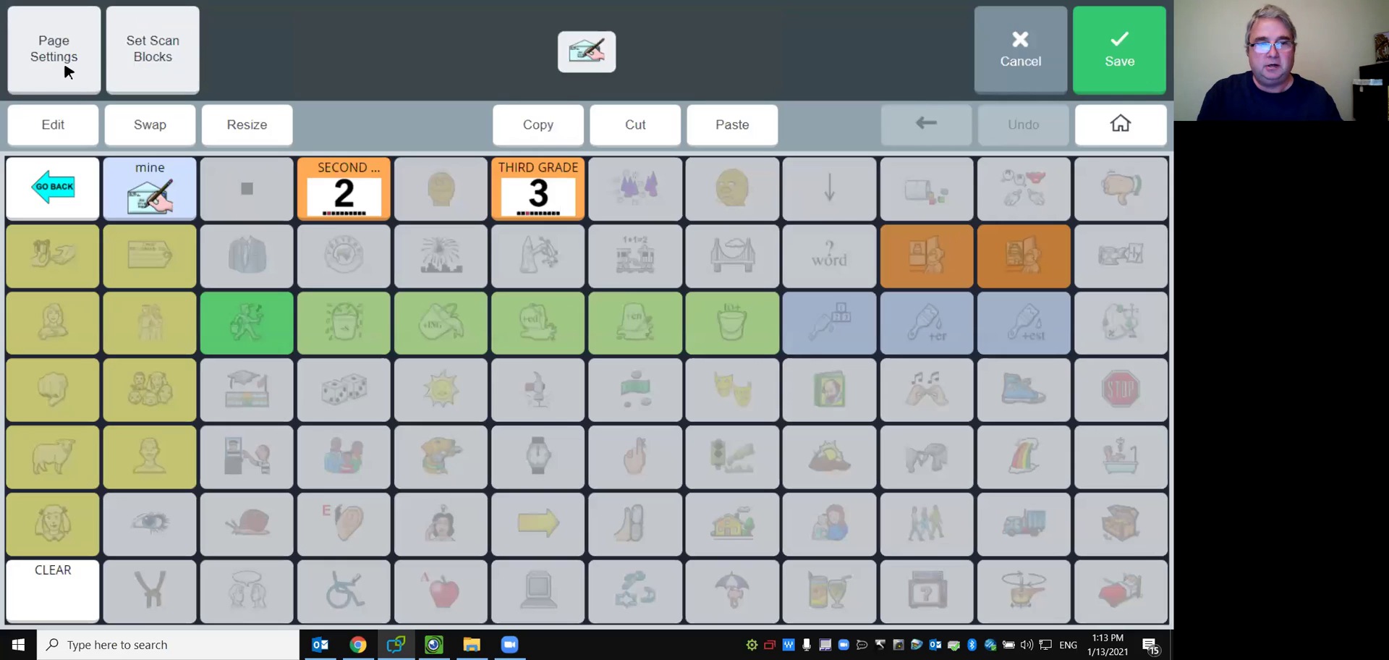
left_click(539, 189)
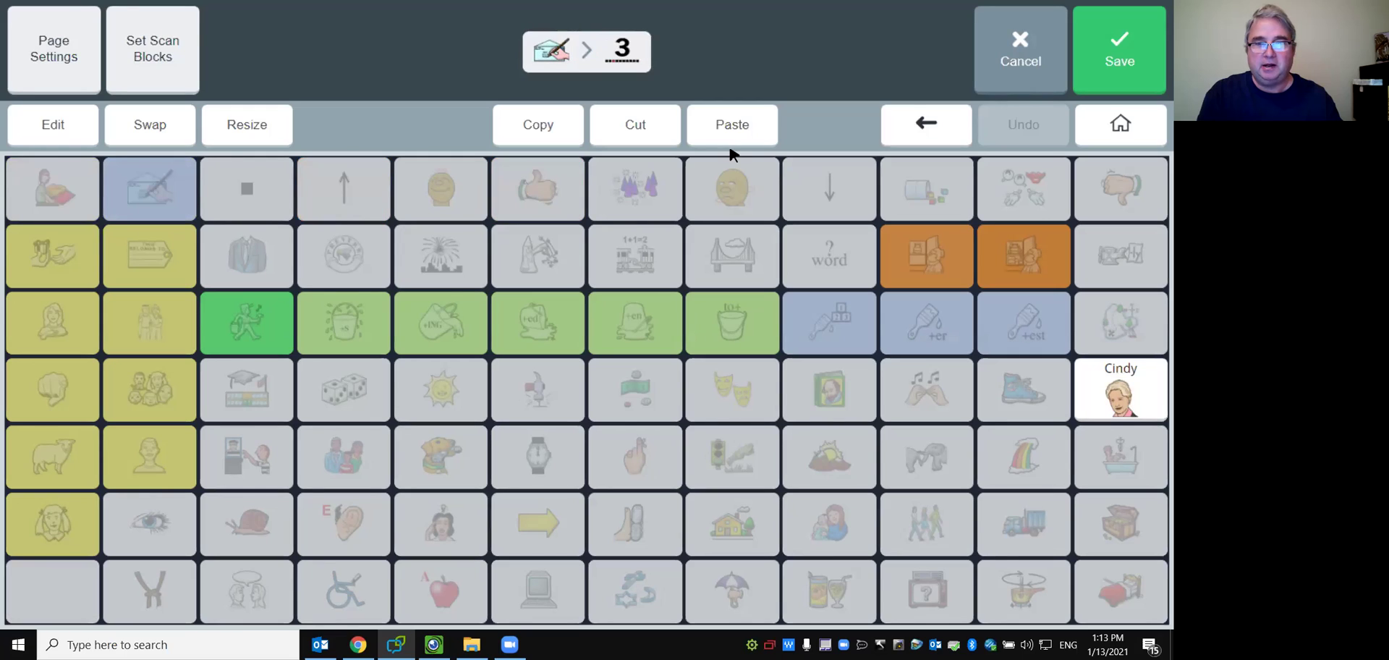
left_click(923, 122)
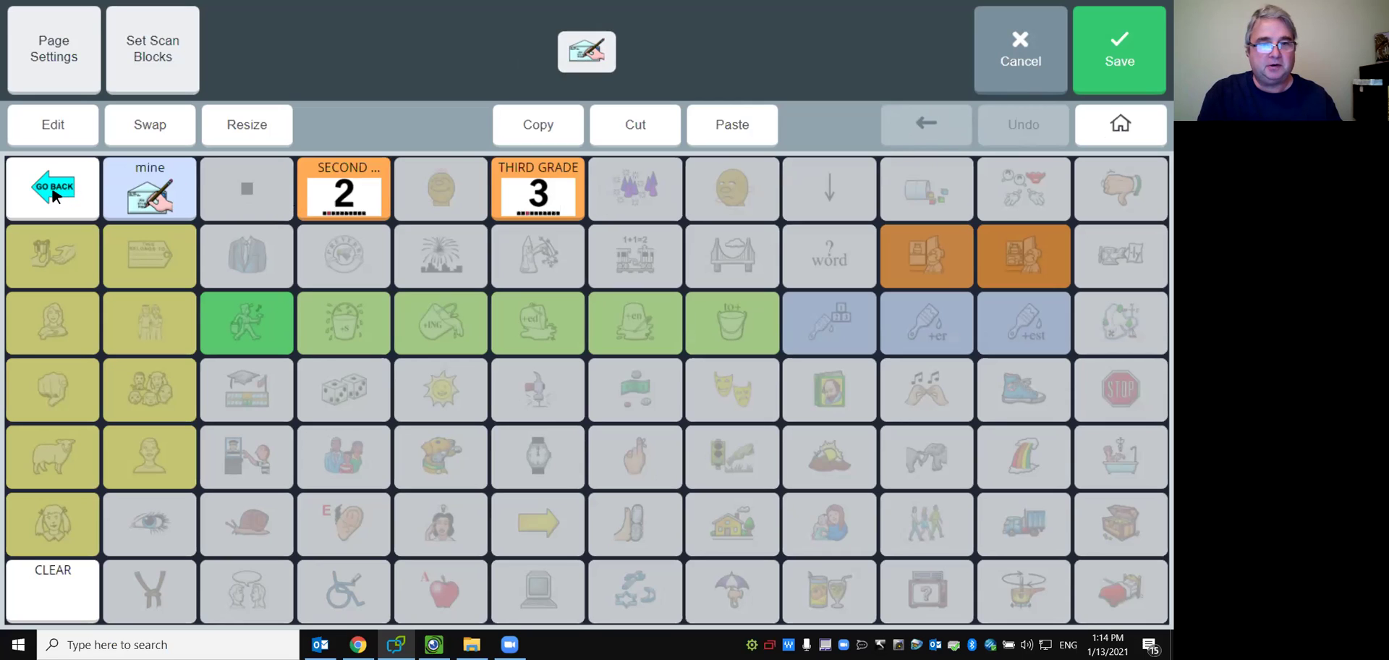
left_click(546, 130)
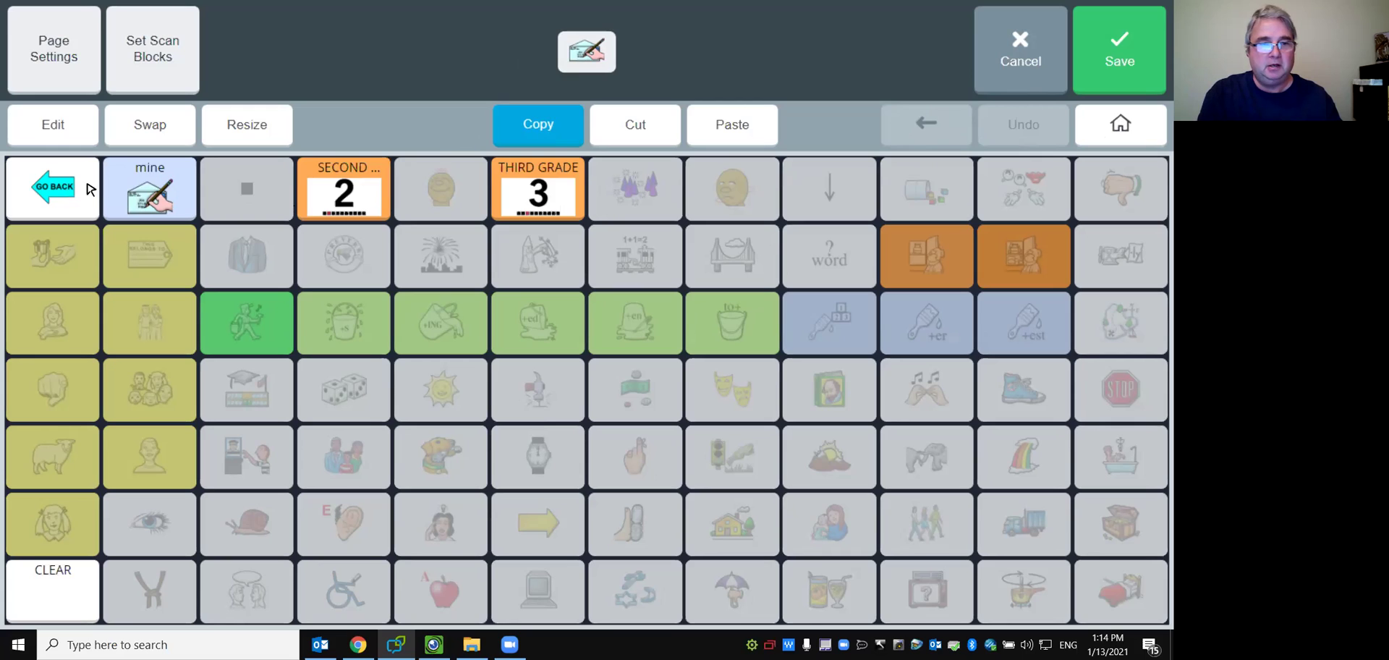
left_click(53, 188)
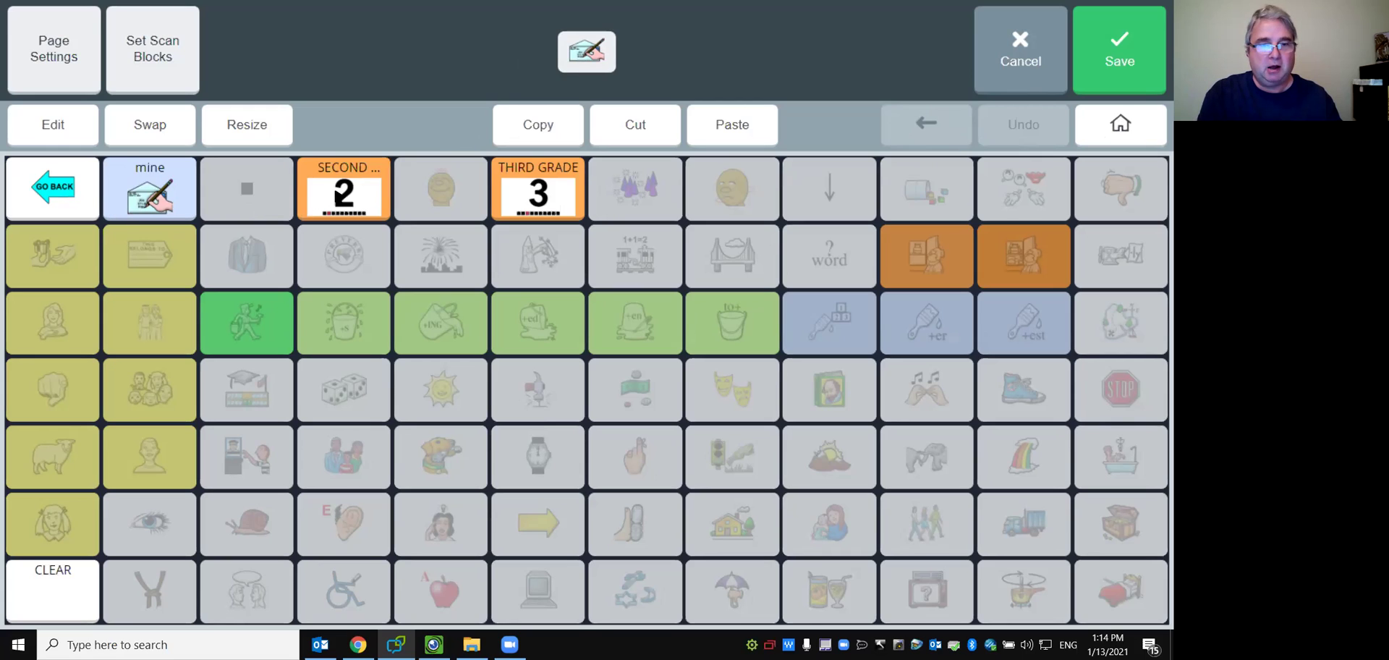
left_click(334, 190)
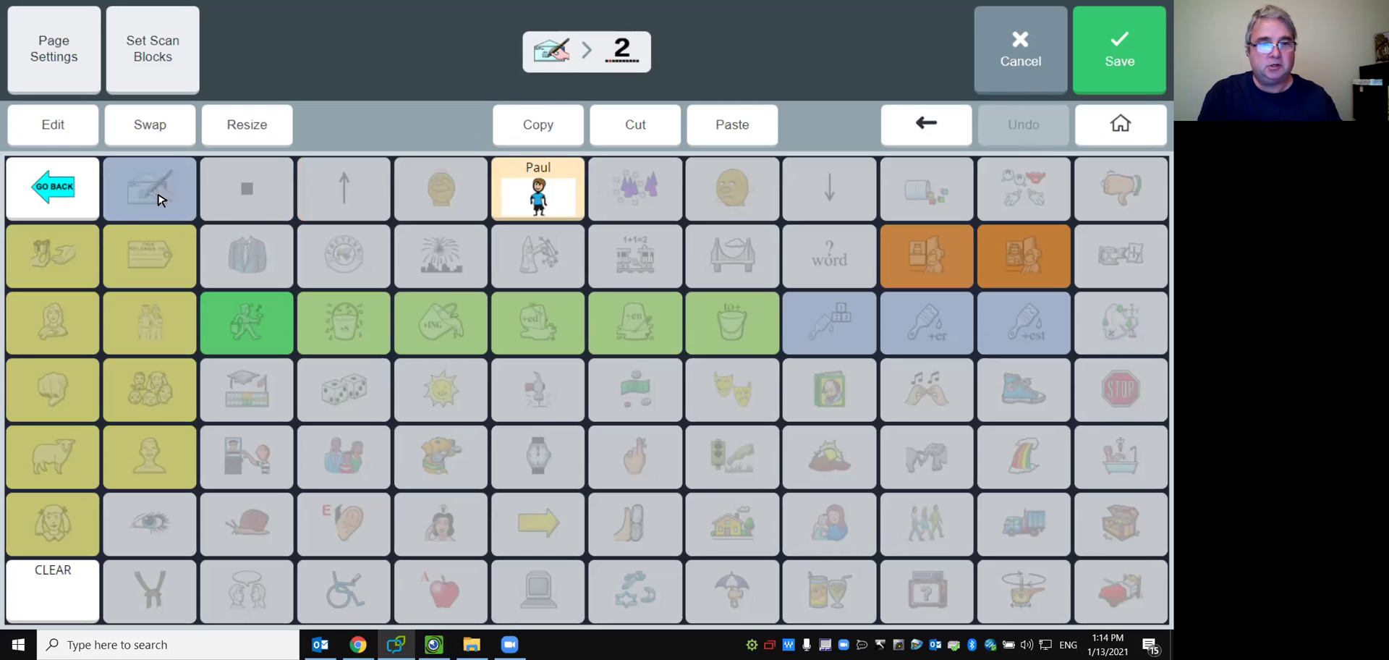
left_click(932, 123)
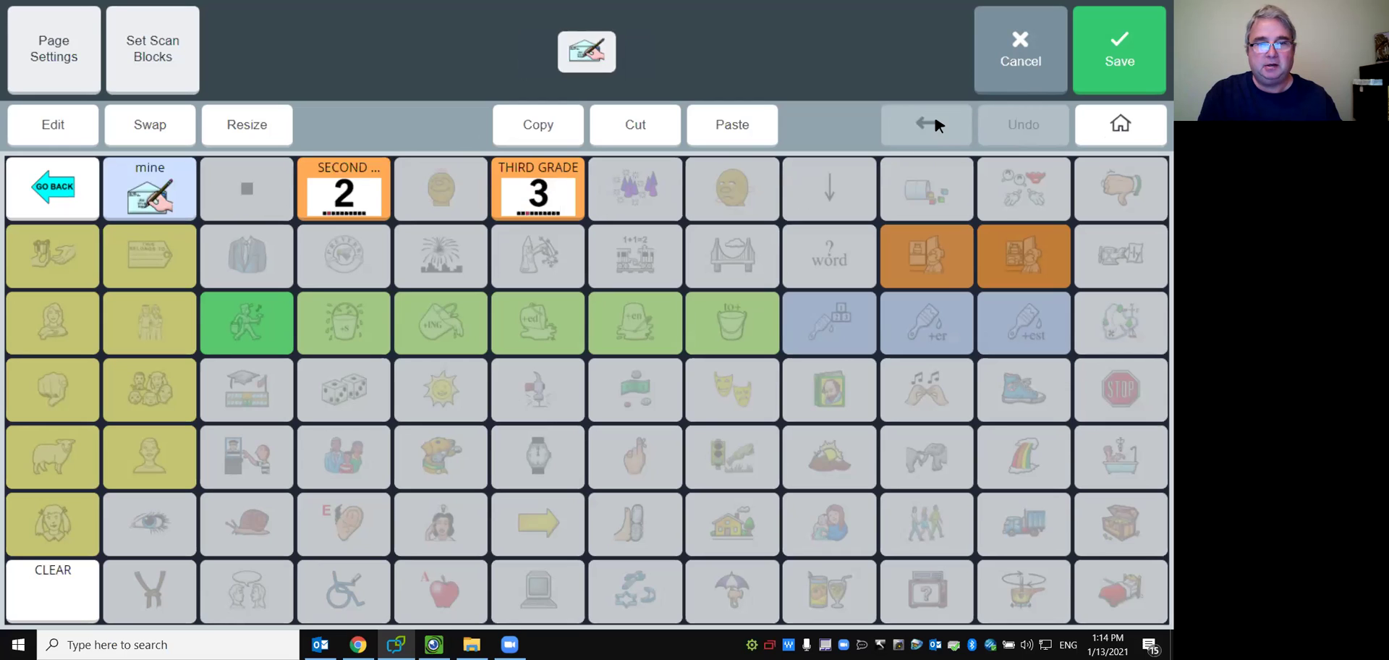
Copy the mine page's GO BACK button into the first cell of the THIRD GRADE page's top row.
left_click(539, 125)
left_click(62, 195)
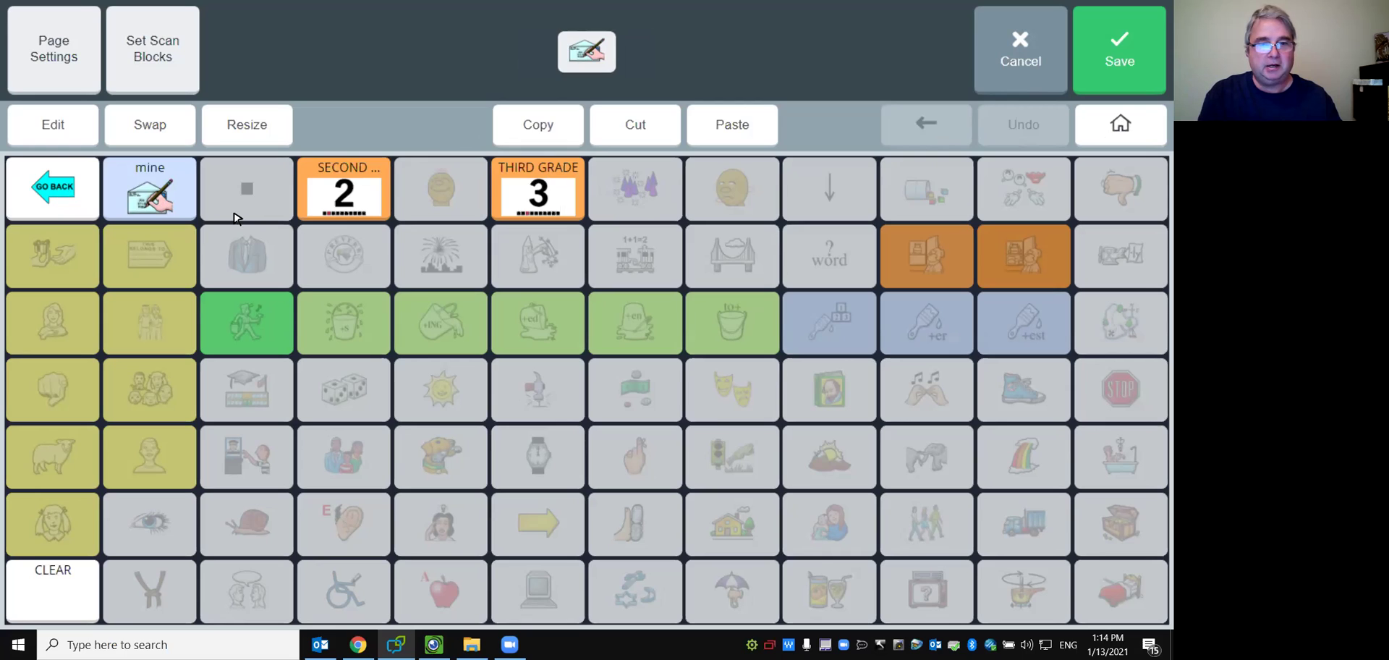
left_click(532, 191)
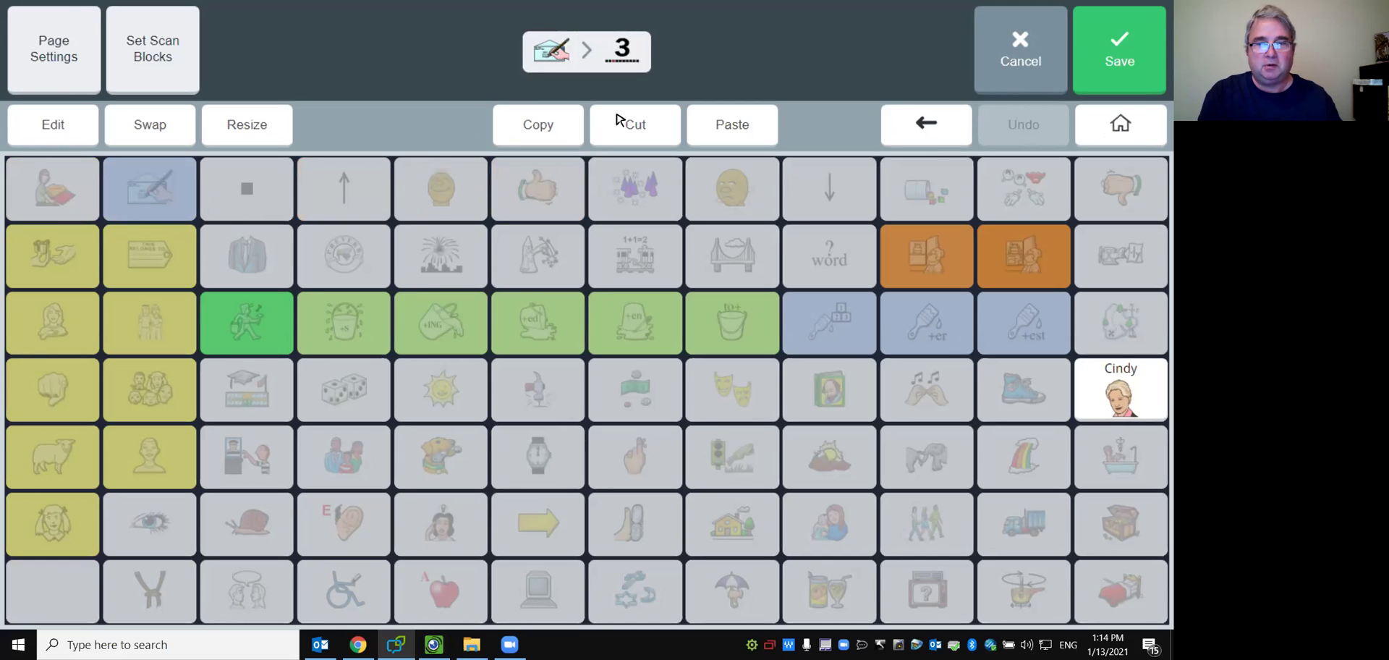
left_click(709, 118)
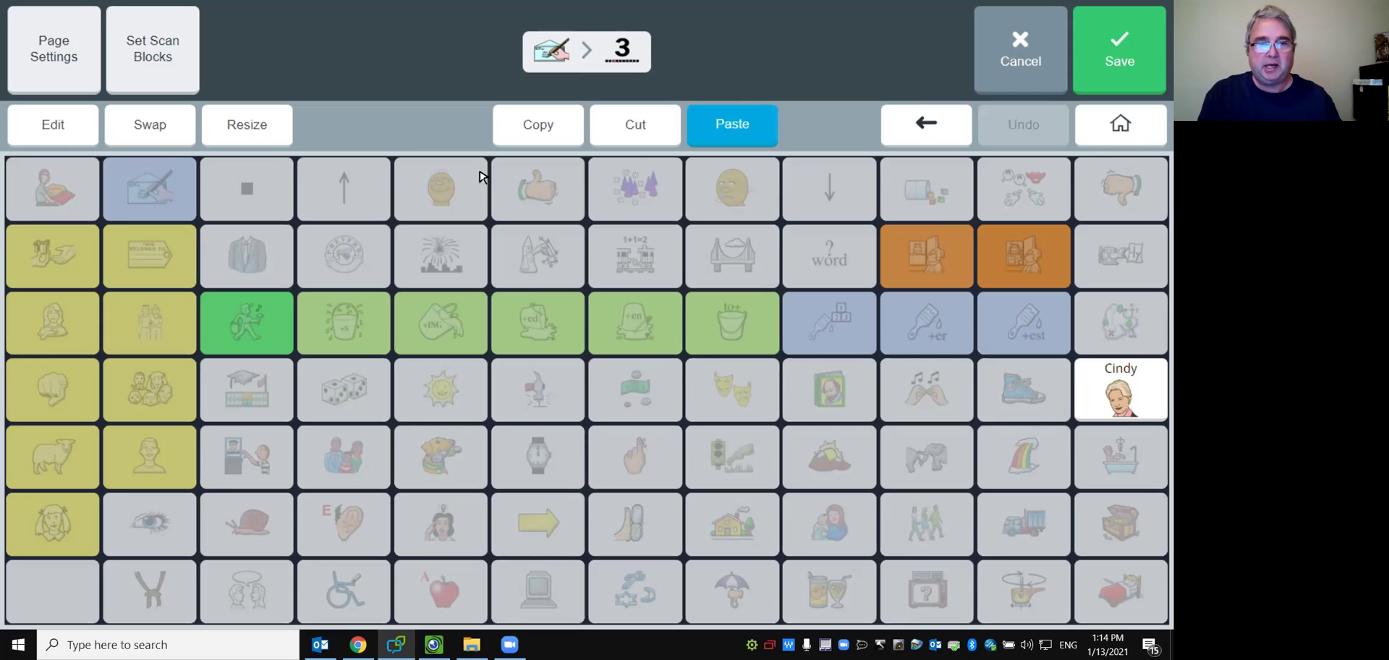
left_click(62, 194)
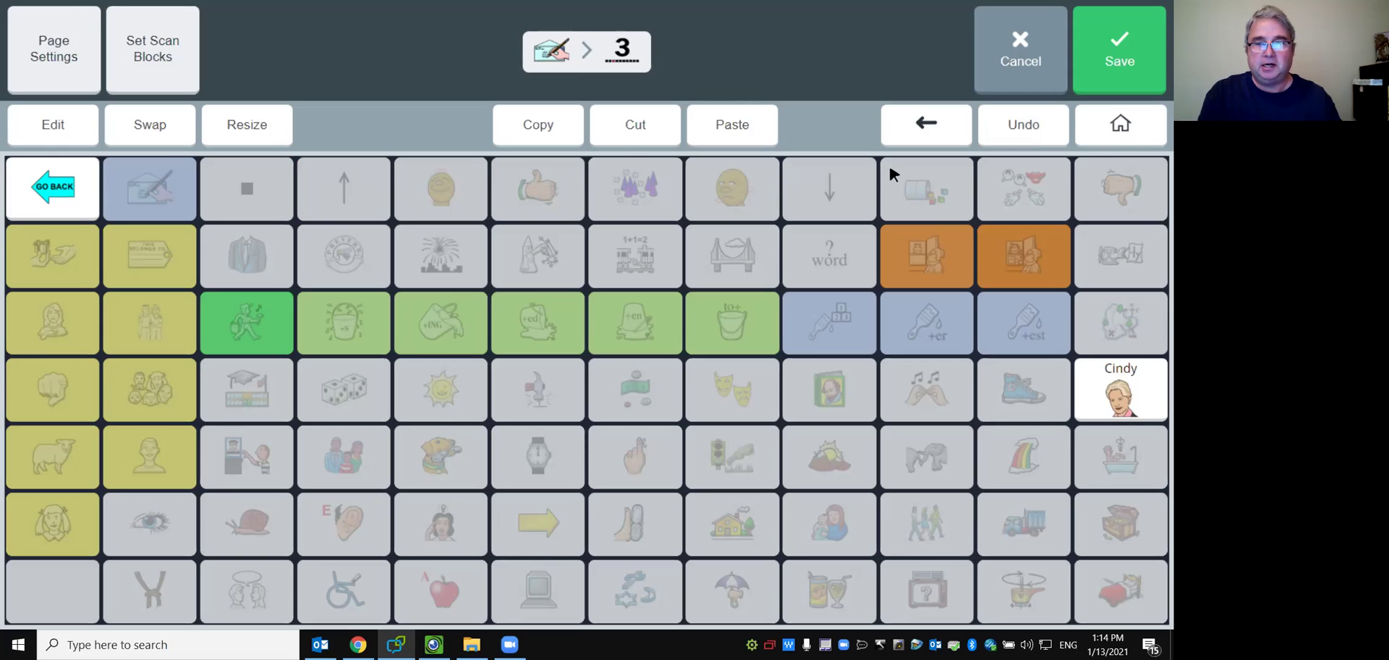
Copy the mine page's CLEAR button into the first cell of the THIRD GRADE page's bottom row and save the changes.
left_click(948, 126)
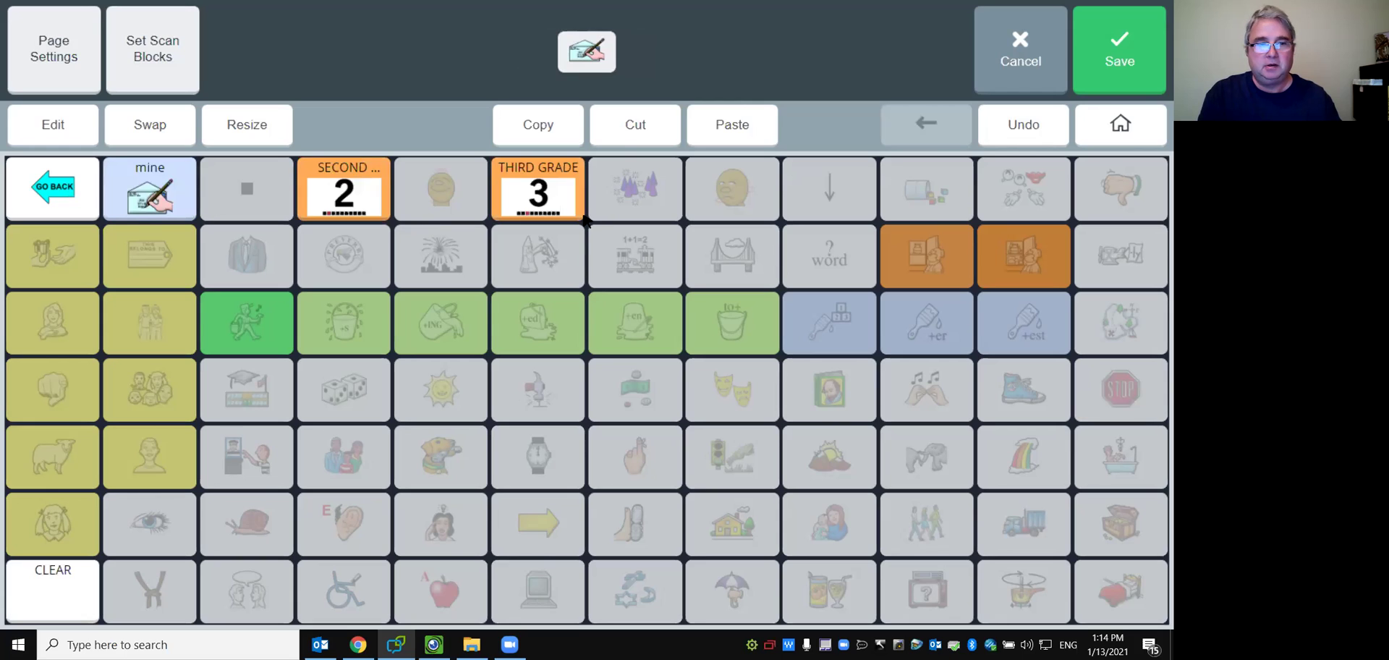
left_click(558, 125)
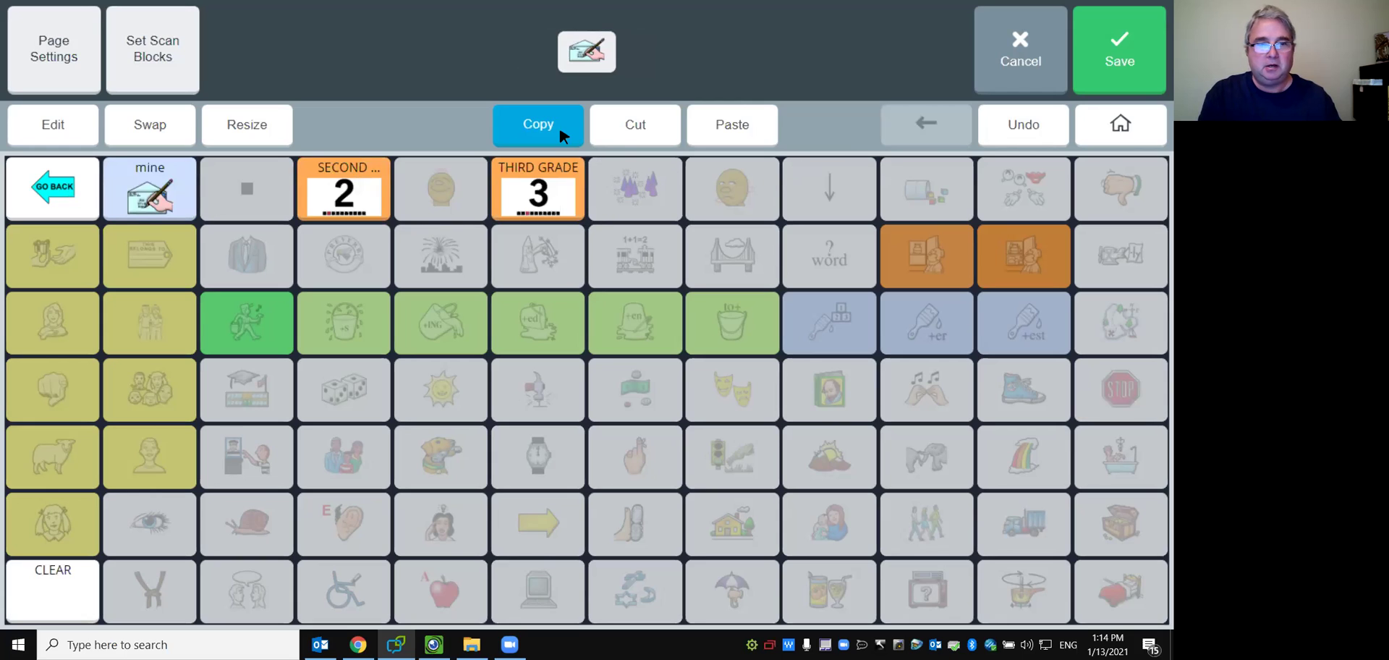
left_click(61, 576)
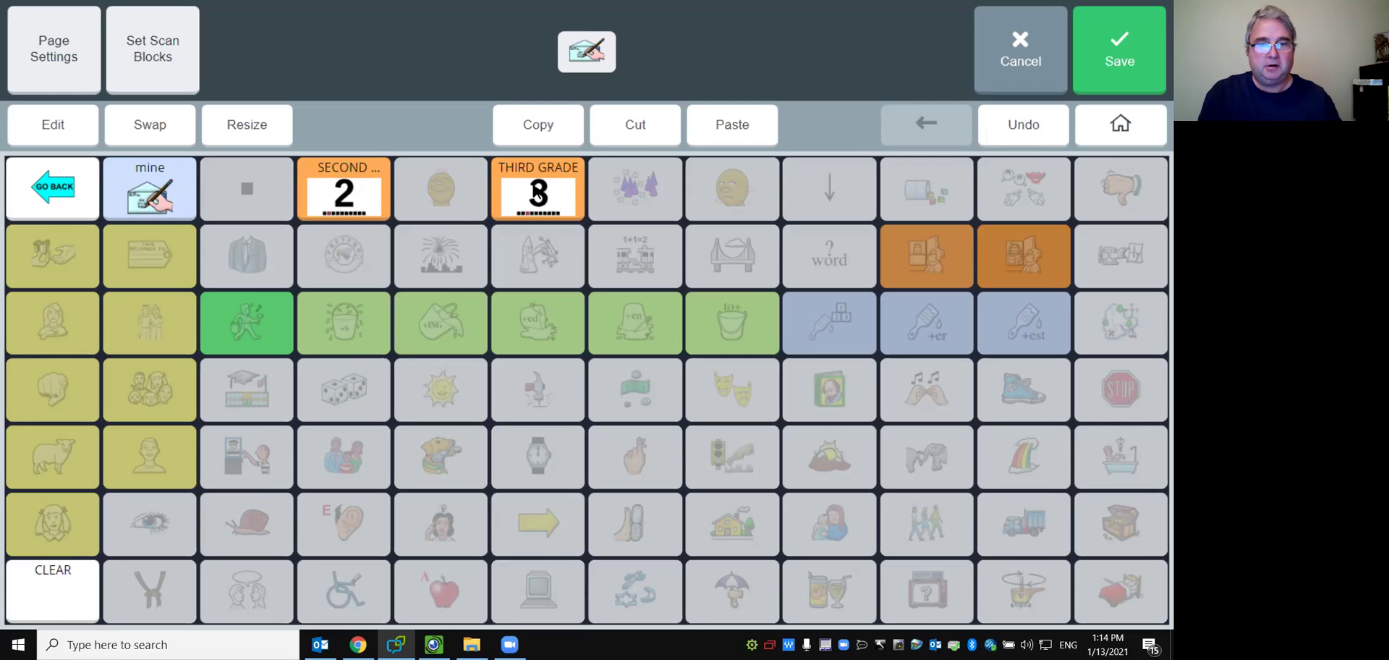
left_click(536, 193)
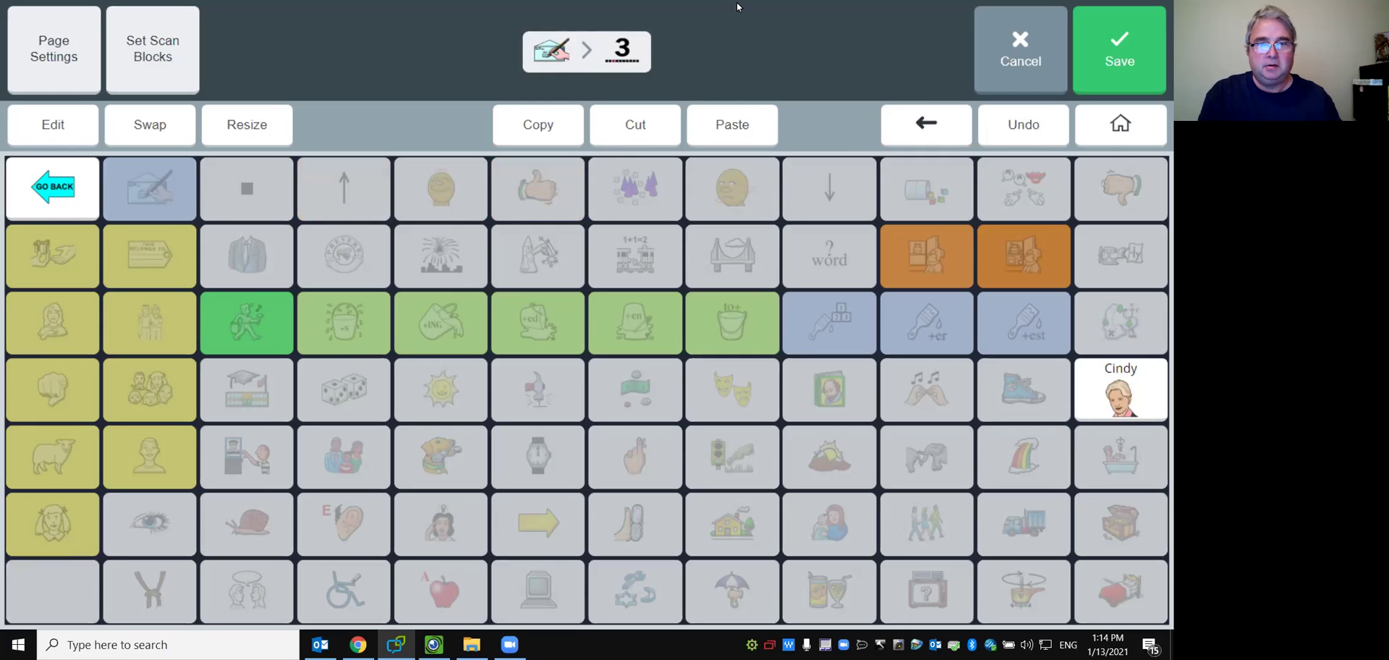
left_click(696, 127)
left_click(72, 609)
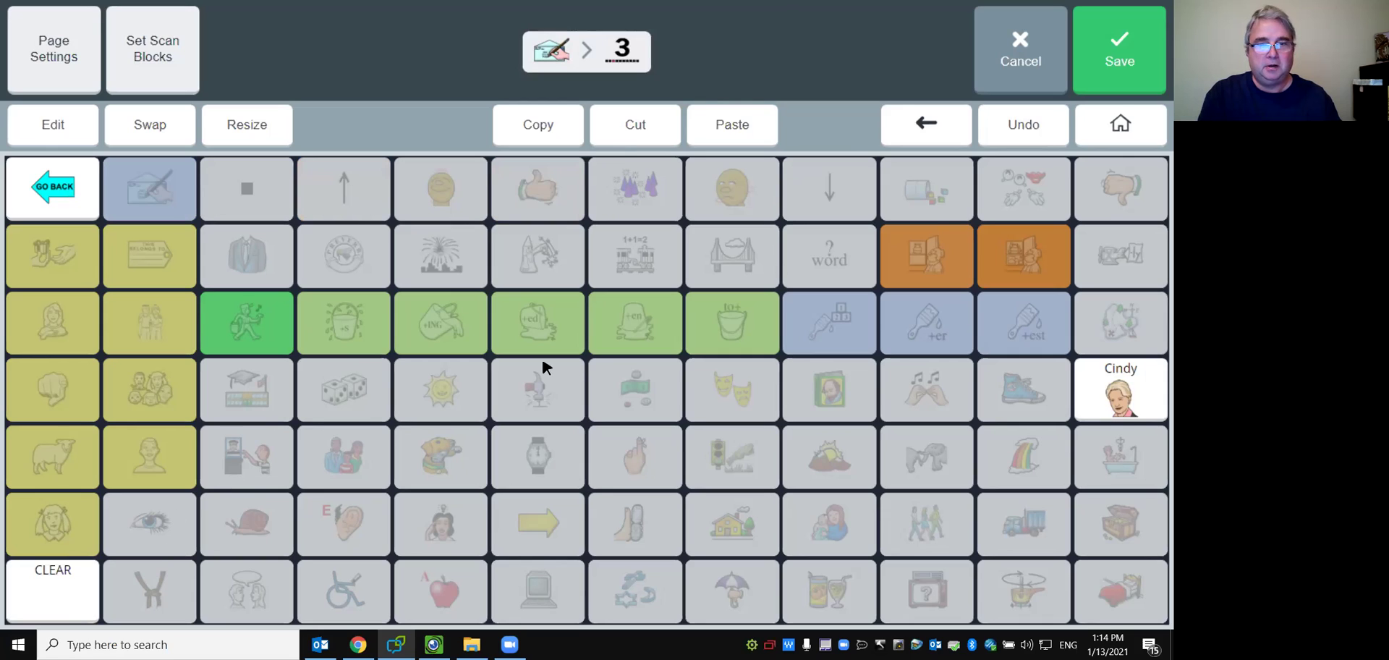
left_click(1118, 59)
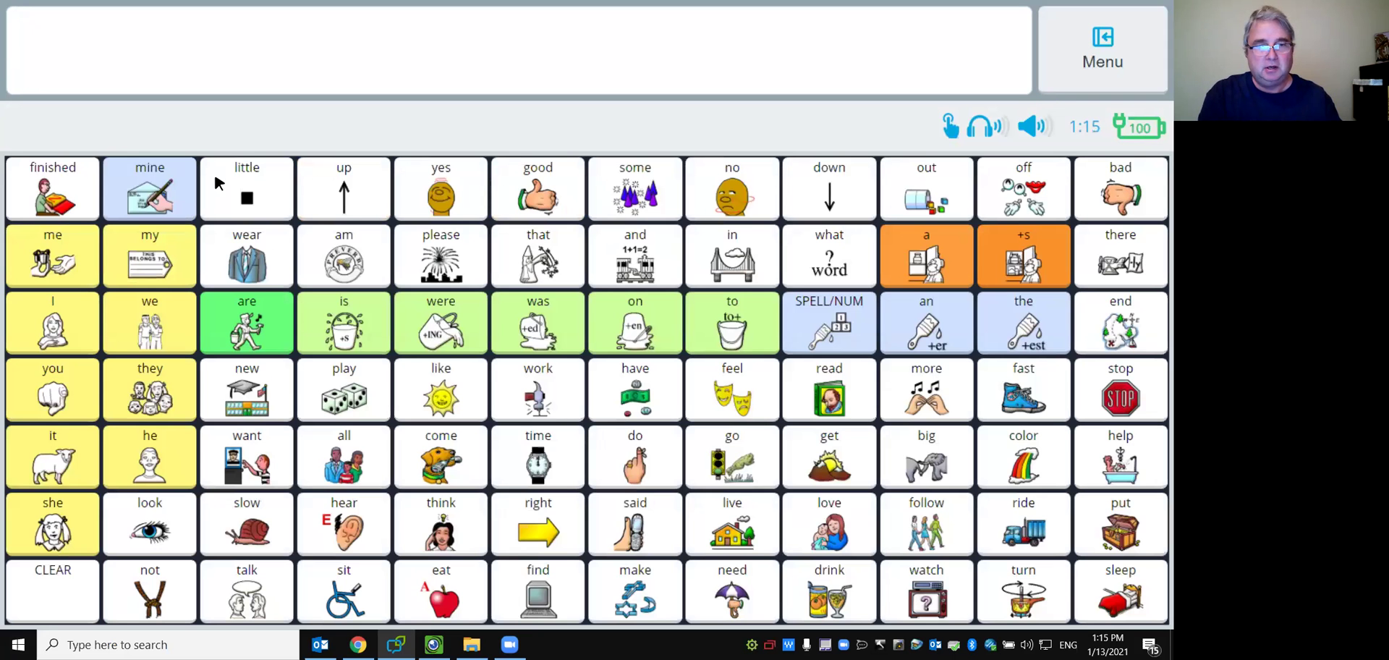
Open the SECOND GRADE page through mine and test its GO BACK button.
left_click(157, 200)
left_click(345, 195)
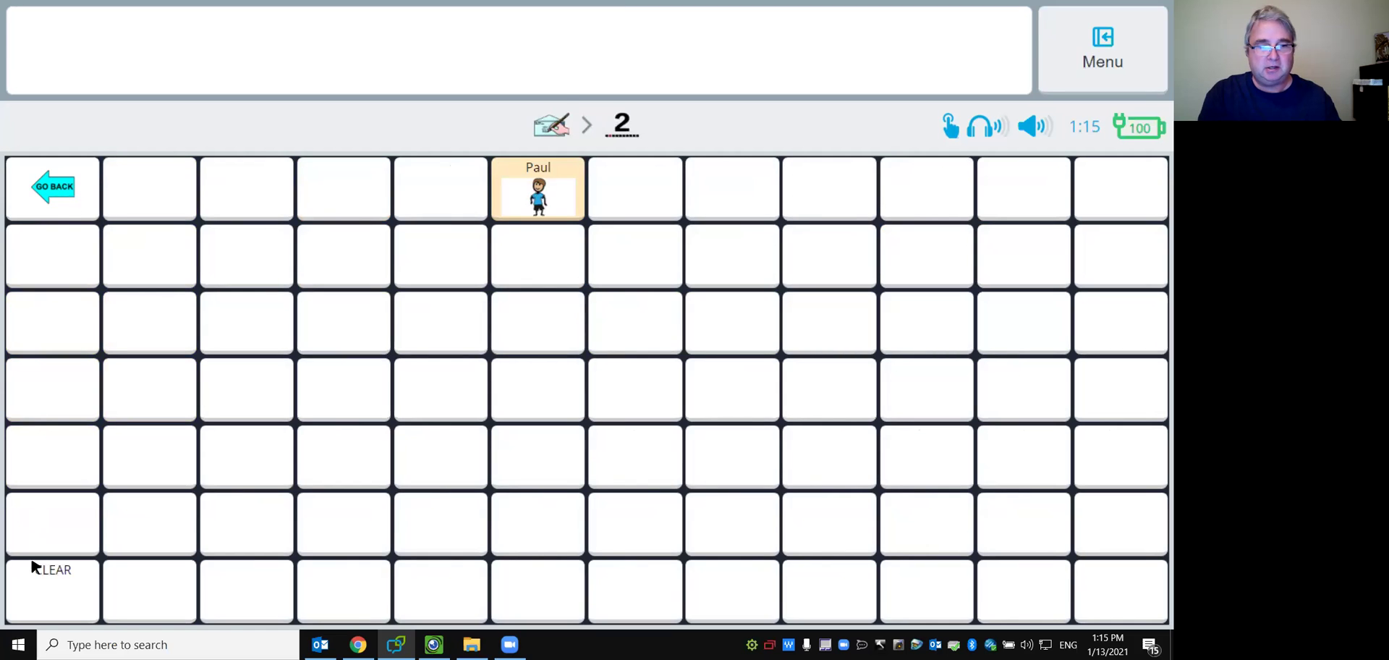
left_click(64, 181)
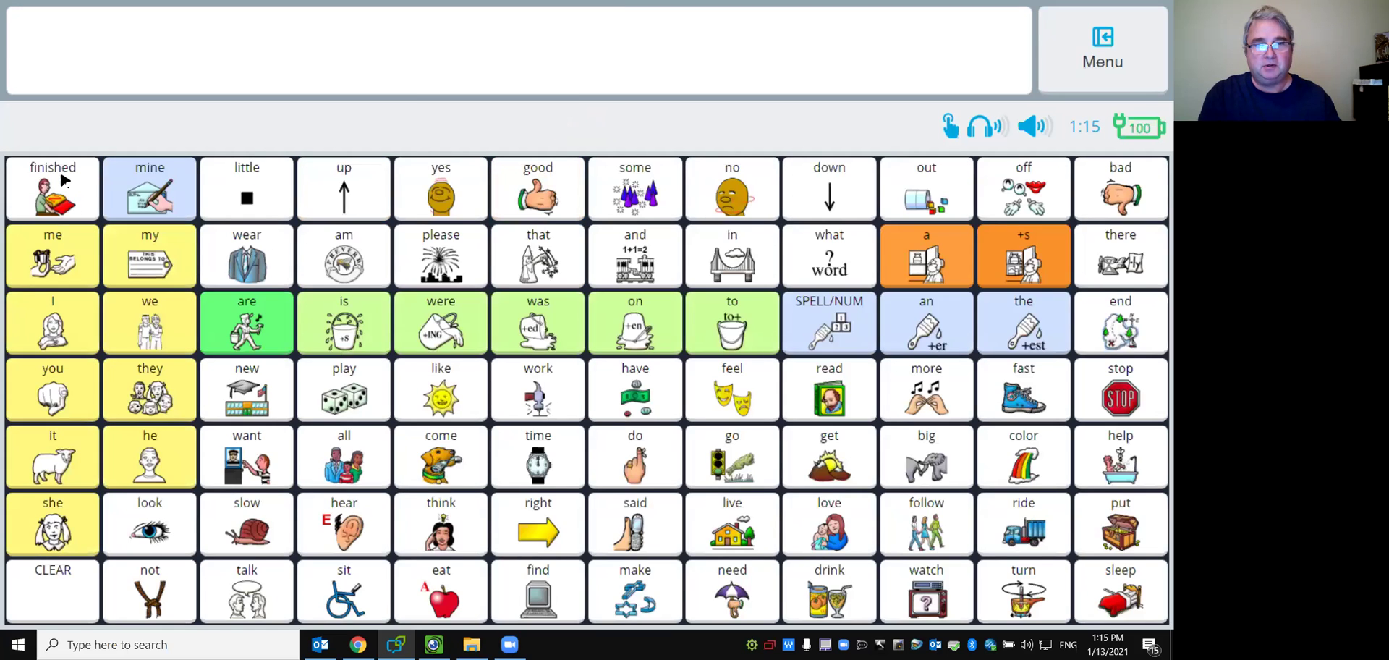